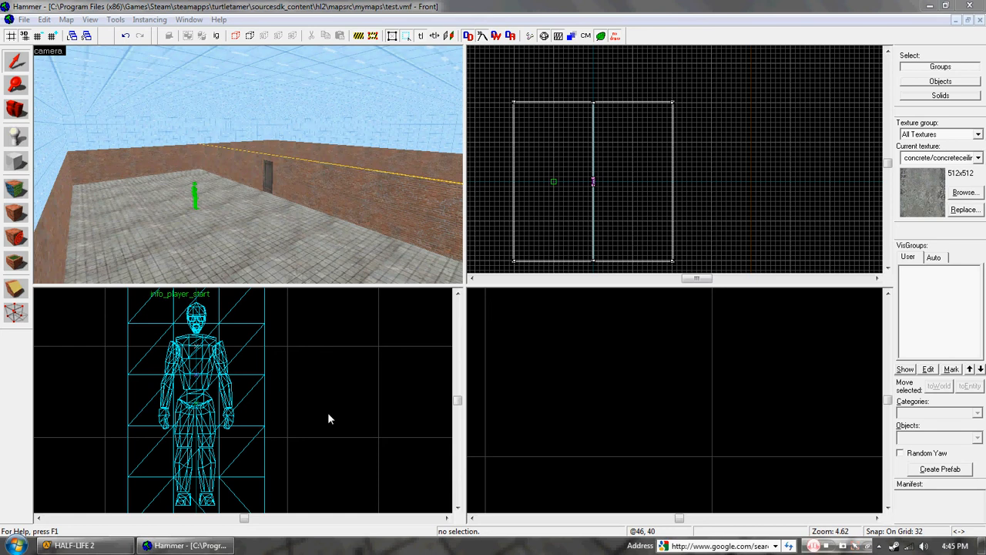
Switch to the running Half-Life 2 game and quit it without saving.
click(86, 544)
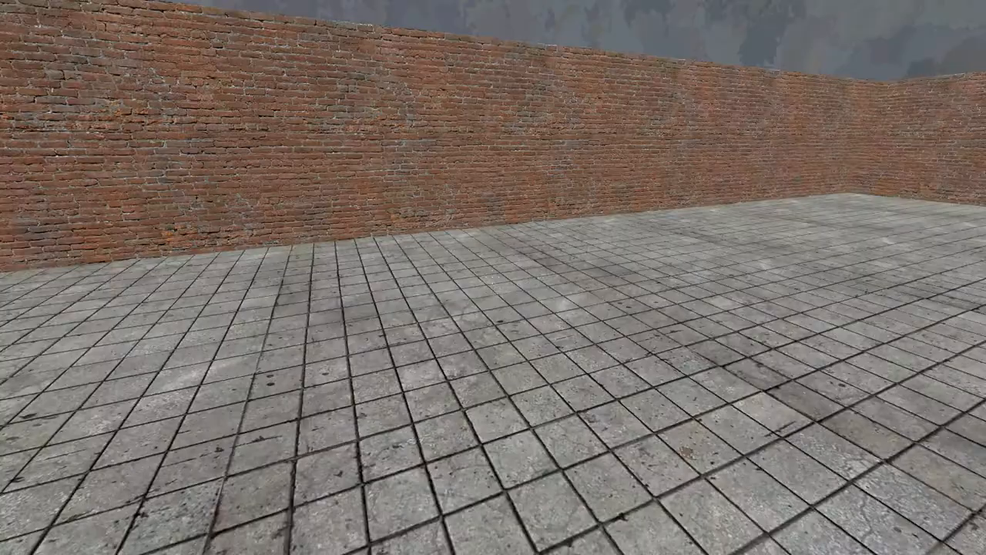
key(grave)
click(60, 398)
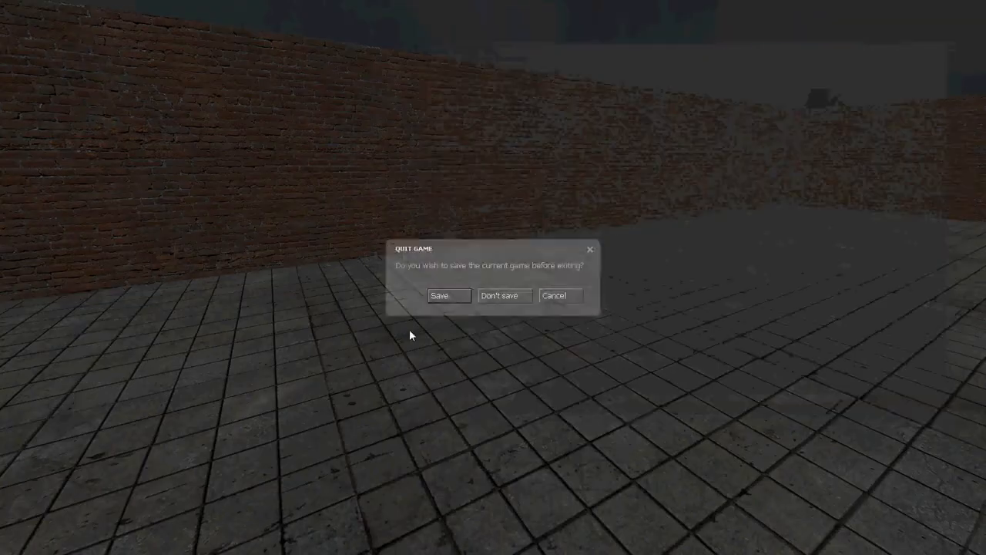
click(497, 295)
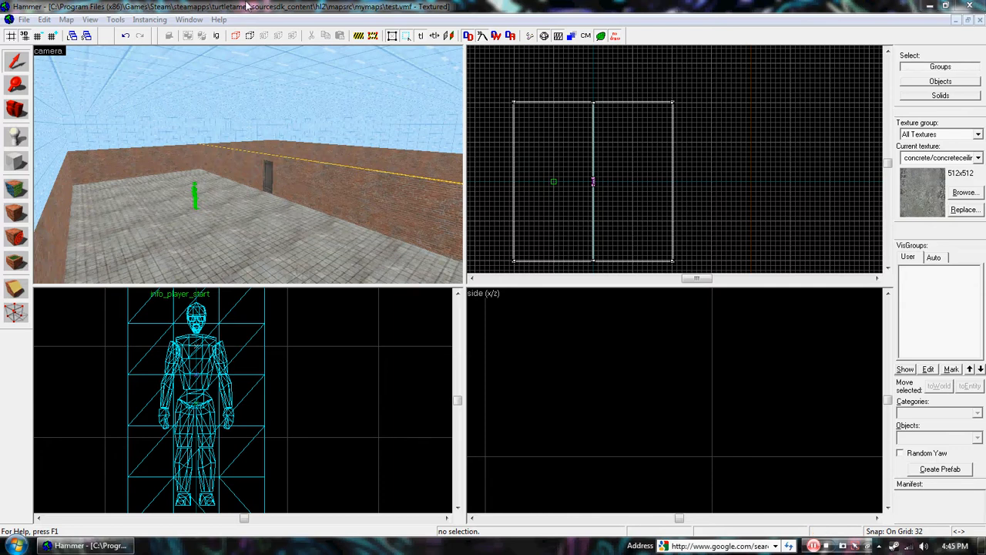
Place a light_environment entity on the tiled floor near the corner of the brick room.
key(z)
key(w)
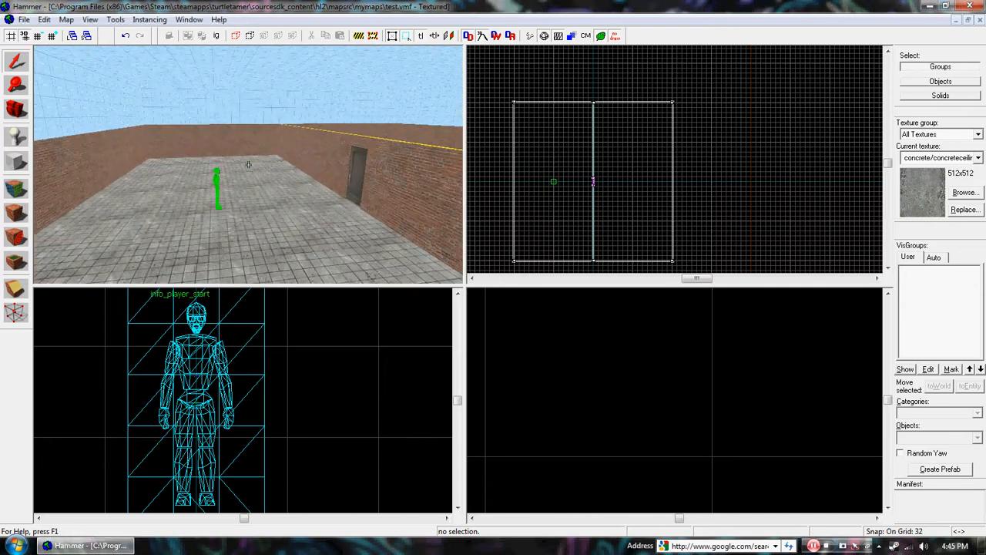
key(w)
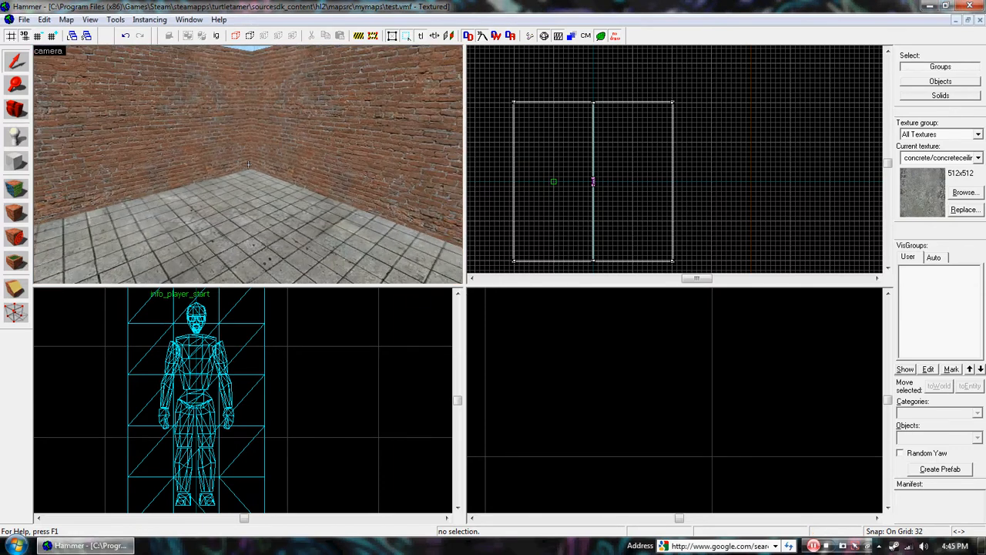
key(z)
click(11, 137)
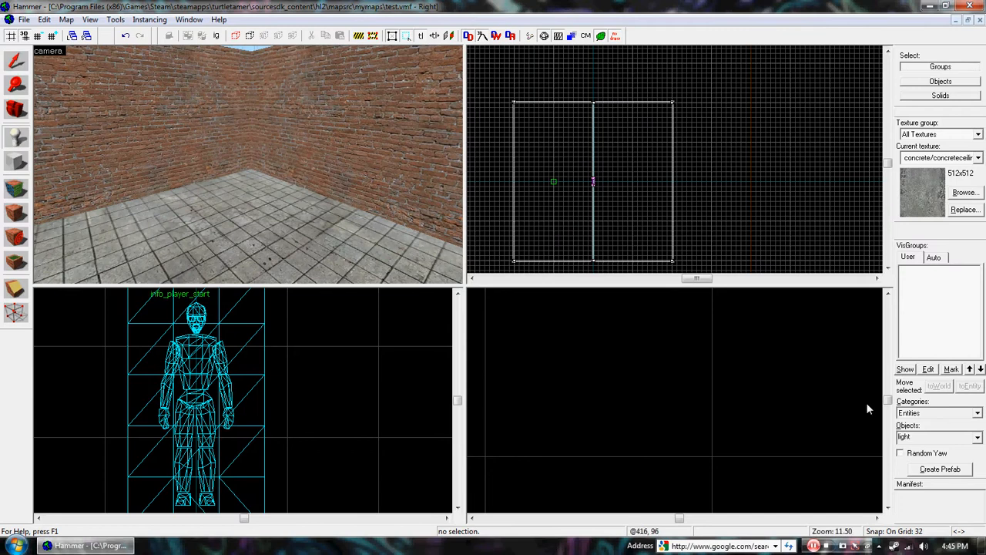
text(light_environment)
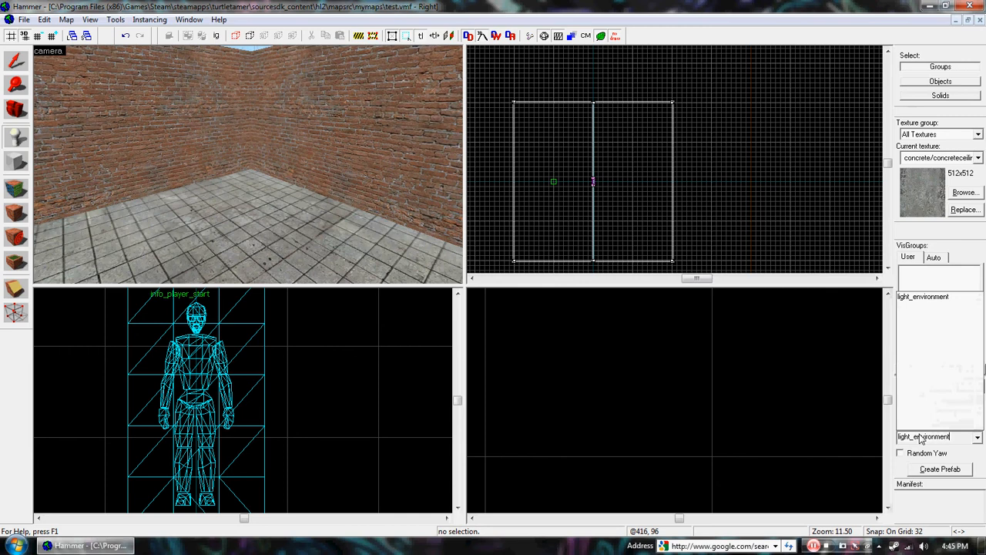
click(930, 297)
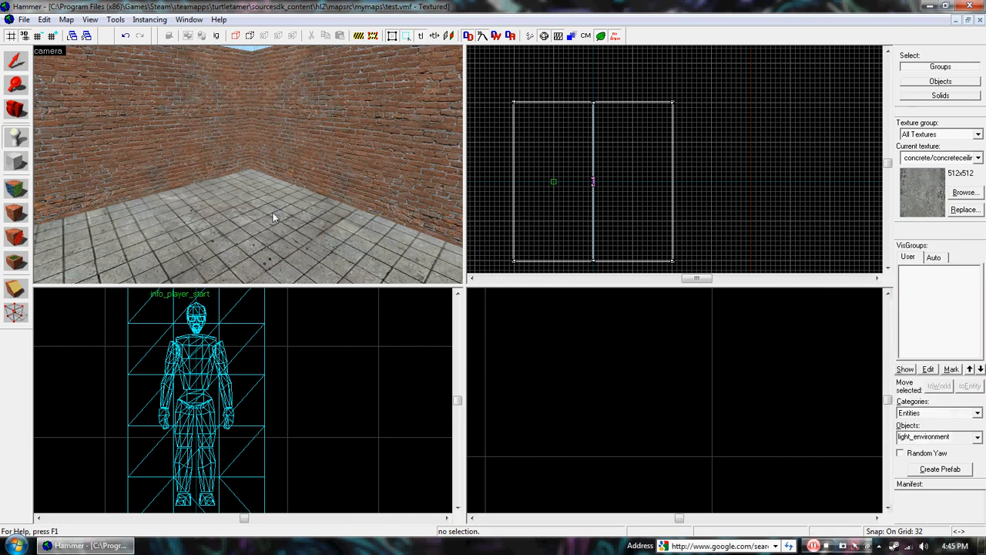
click(247, 154)
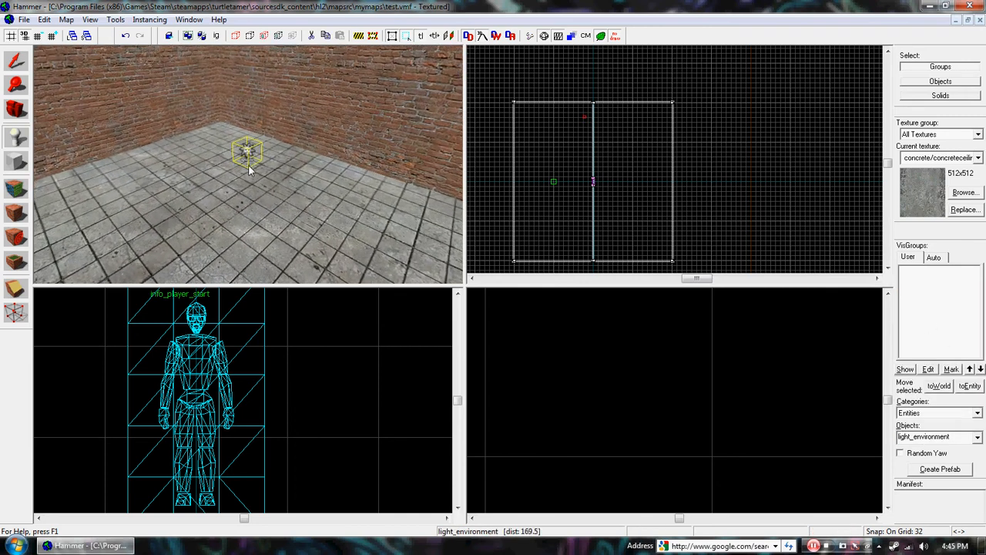
Open the light_environment entity's properties and set its Pitch to -45.
scroll(249, 169, up, 1)
click(16, 62)
double_click(240, 140)
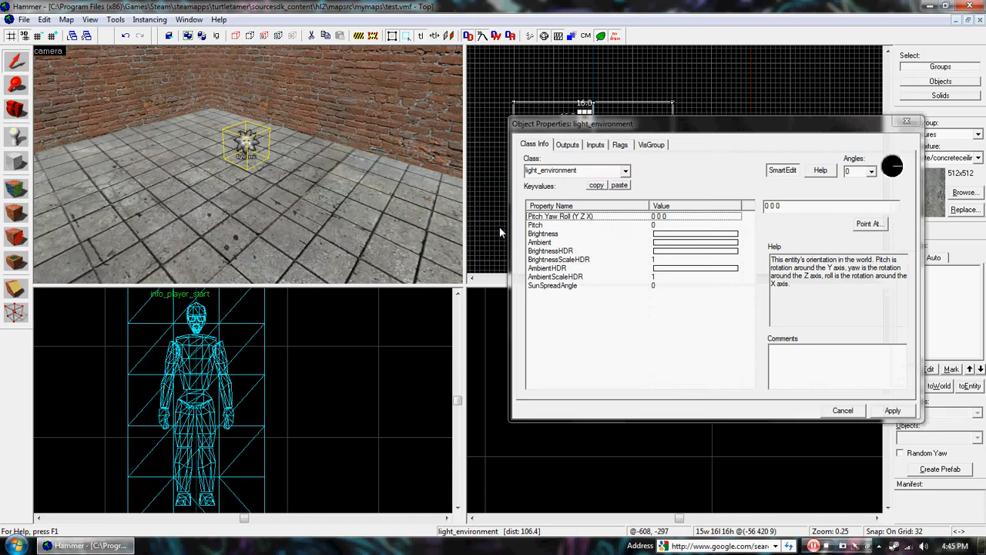
click(563, 235)
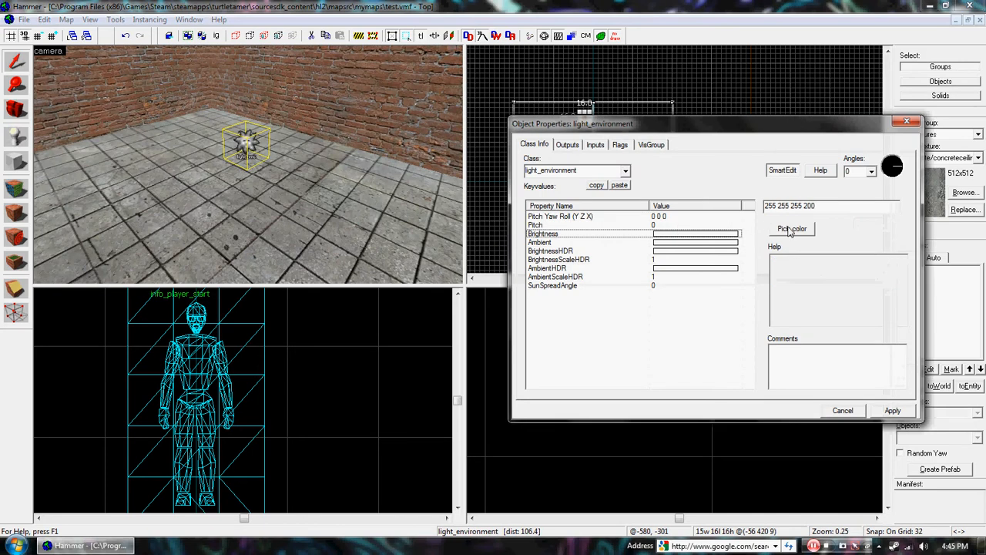
click(653, 223)
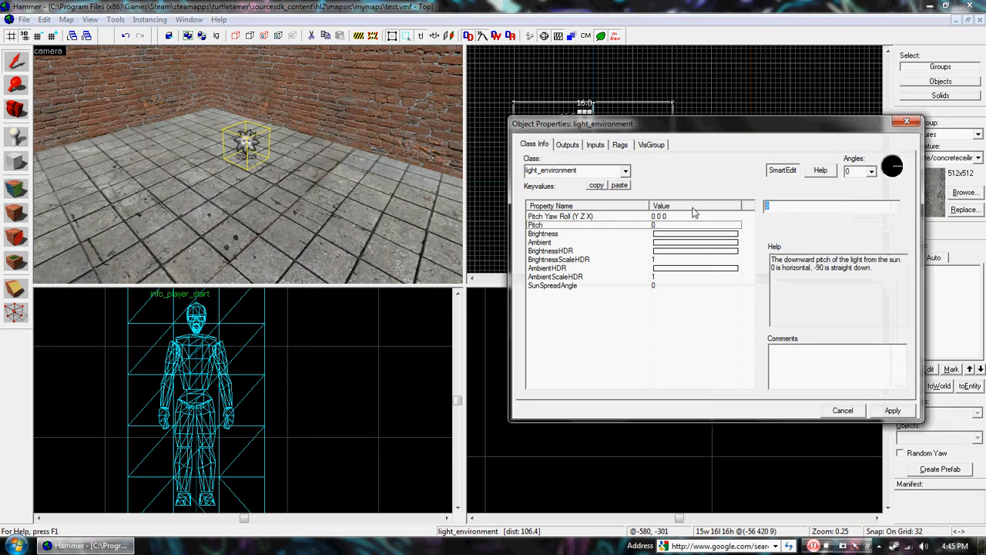
text(-45)
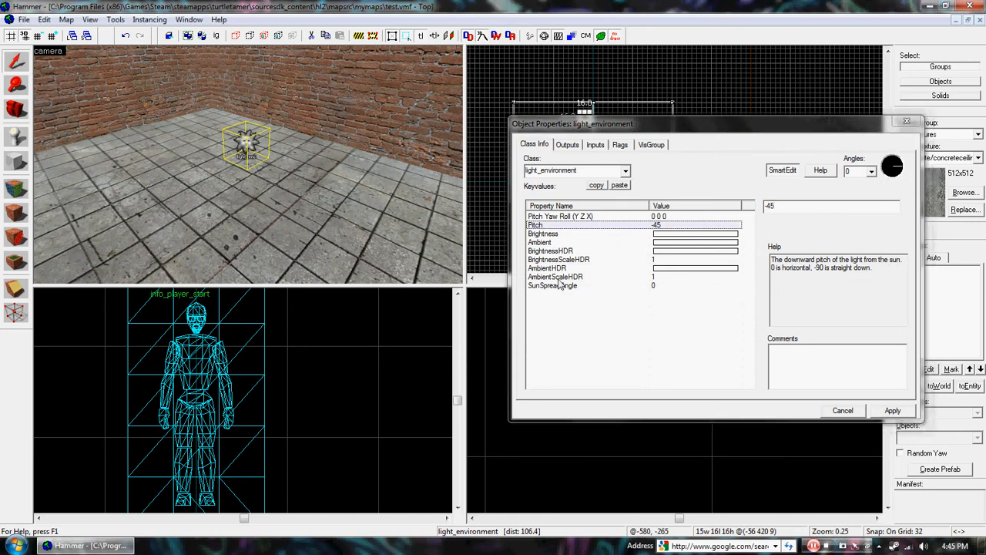
Set the light_environment's Pitch Yaw Roll to 0 45 0 and apply it.
click(656, 215)
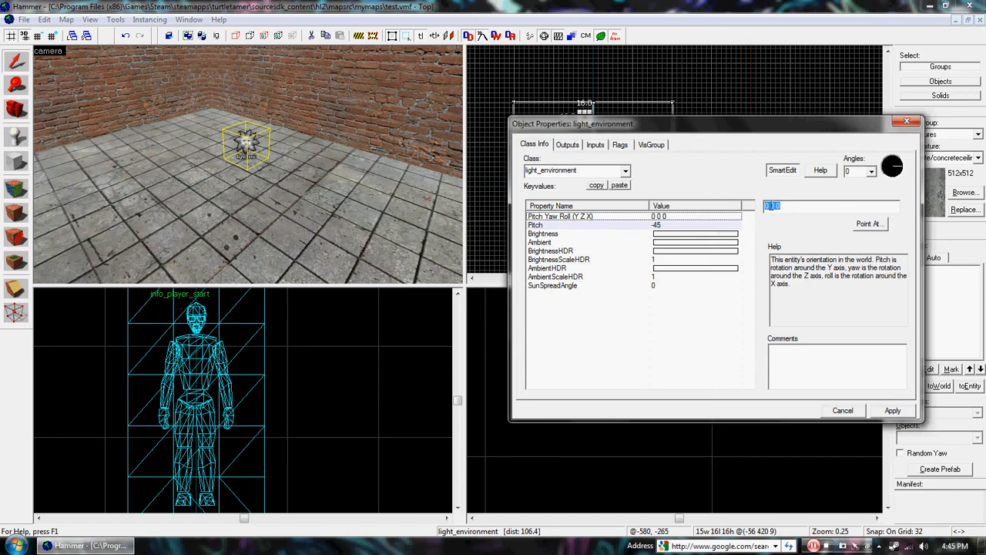
click(906, 155)
drag(758, 136, 657, 163)
click(792, 437)
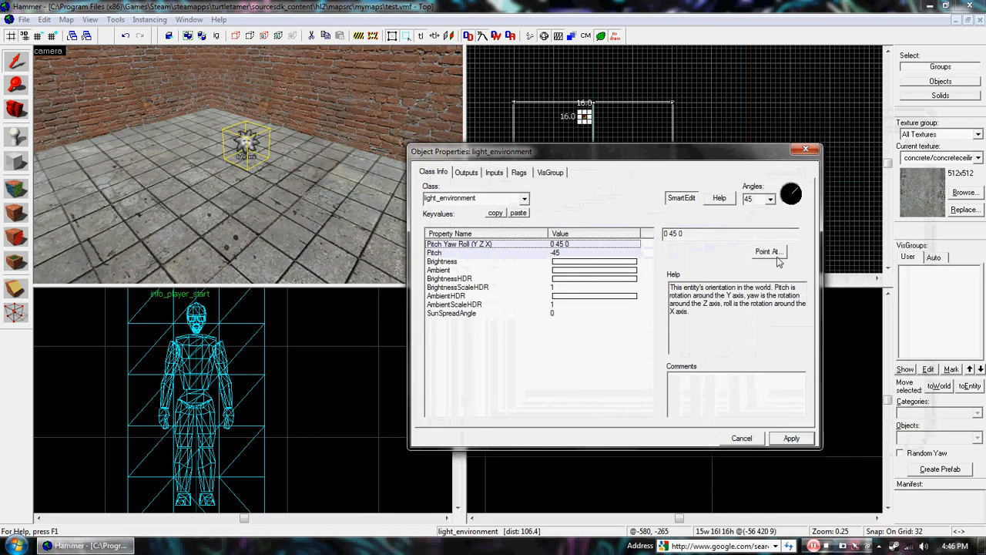
drag(597, 164, 498, 298)
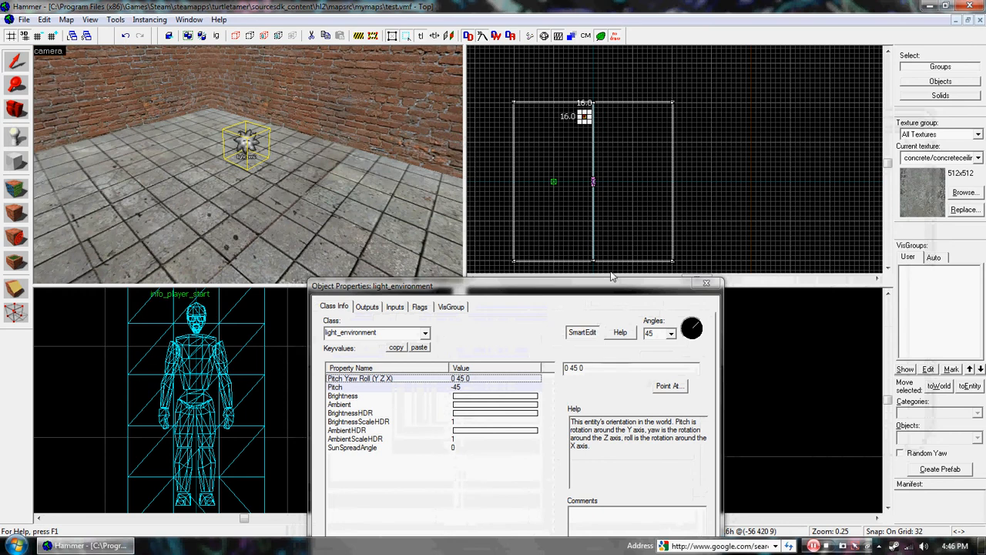
drag(601, 282, 608, 78)
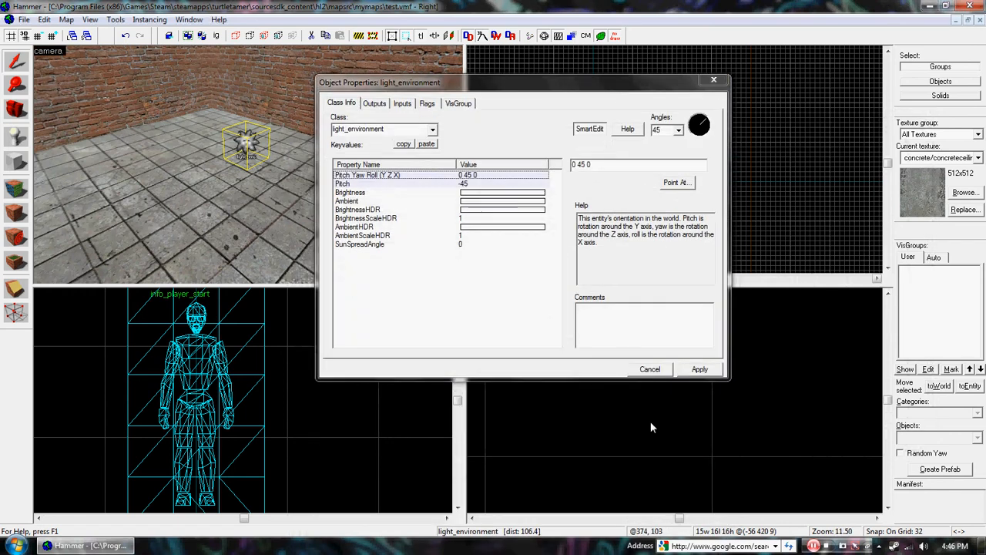
Set the light_environment's Brightness to a pale yellow colour, 255 234 168.
click(459, 193)
click(606, 187)
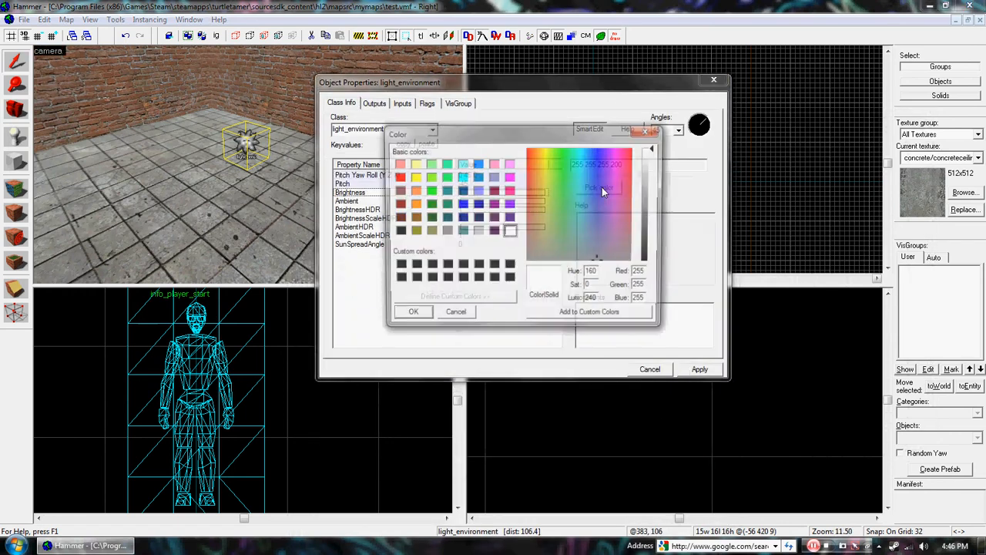
click(541, 148)
drag(661, 156, 654, 179)
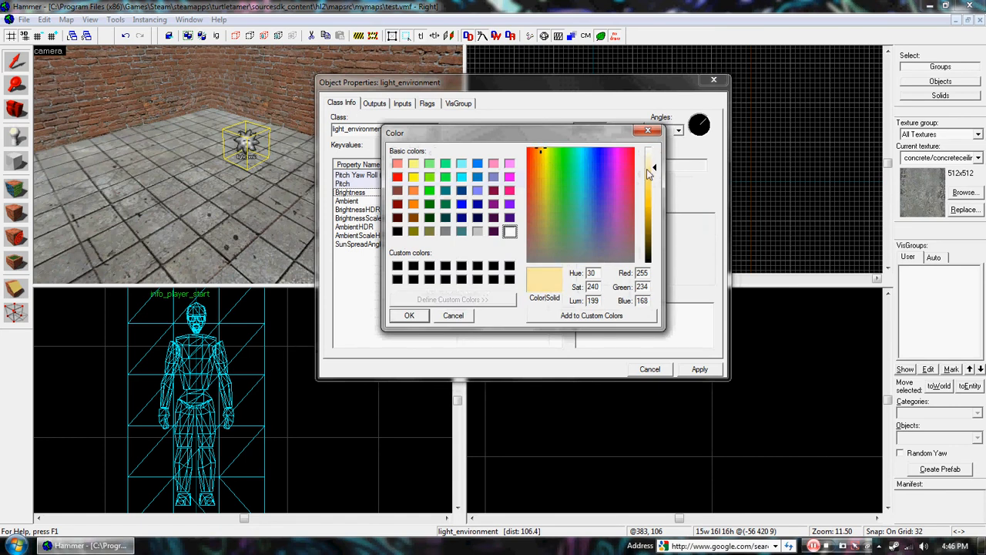
click(409, 316)
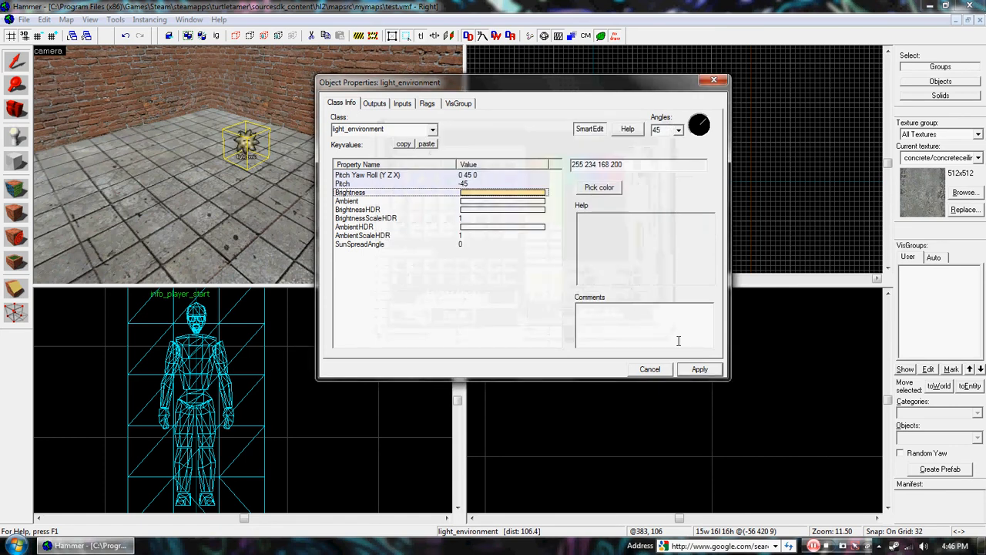
Set the light_environment's Ambient colour to dark grey, 41 41 41, and apply the changes.
click(462, 202)
click(598, 188)
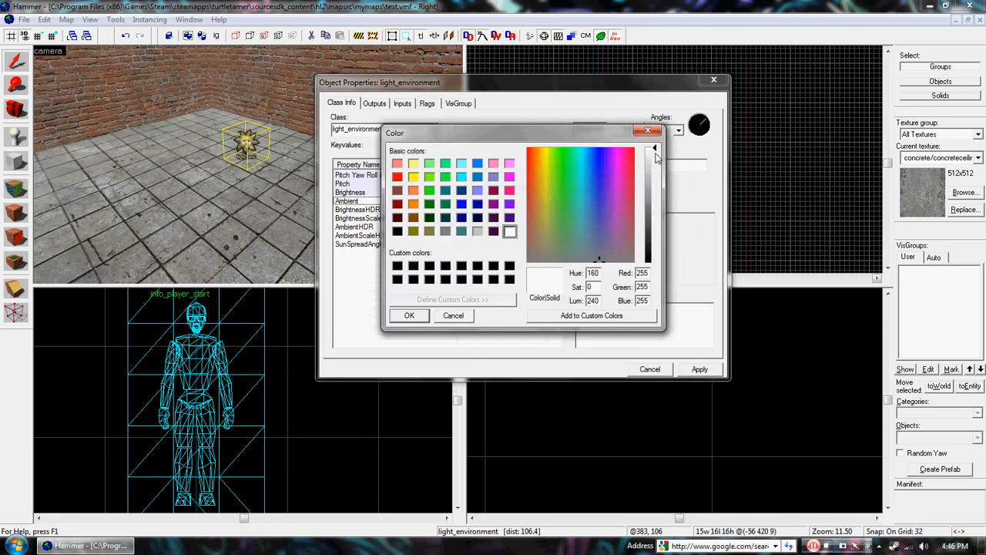
drag(654, 160, 653, 247)
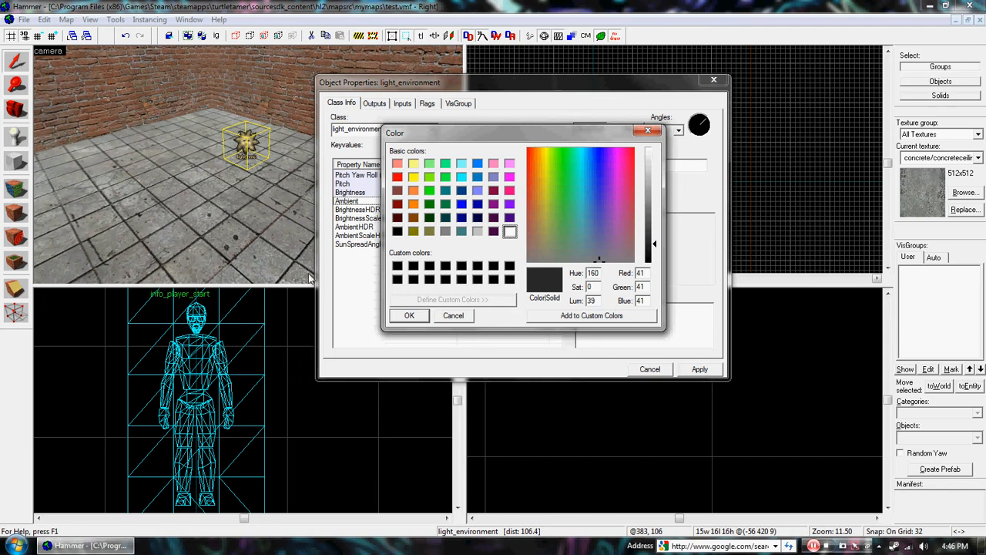
click(406, 316)
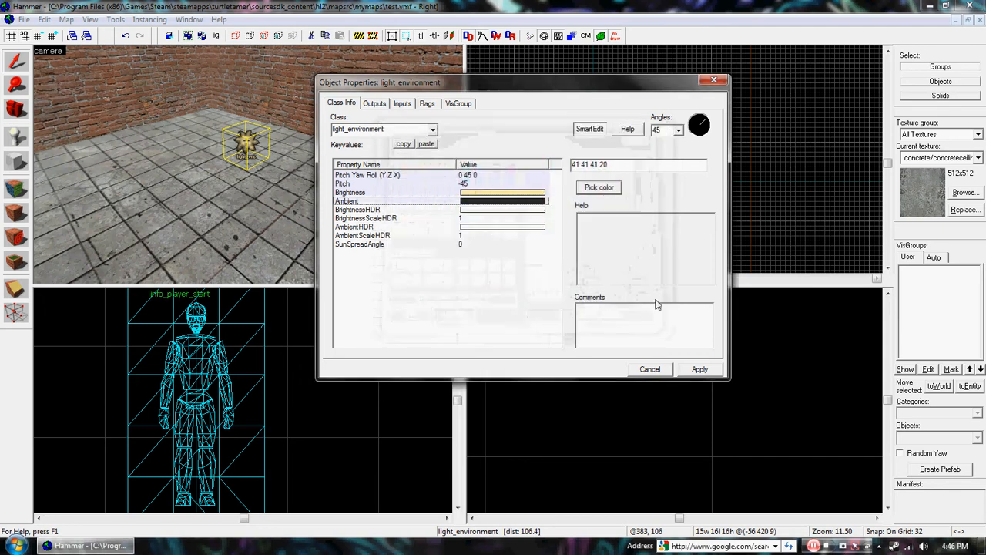
click(696, 372)
Change the Ambient colour to a dark blue, 31 45 52, apply it and close the object properties.
click(600, 190)
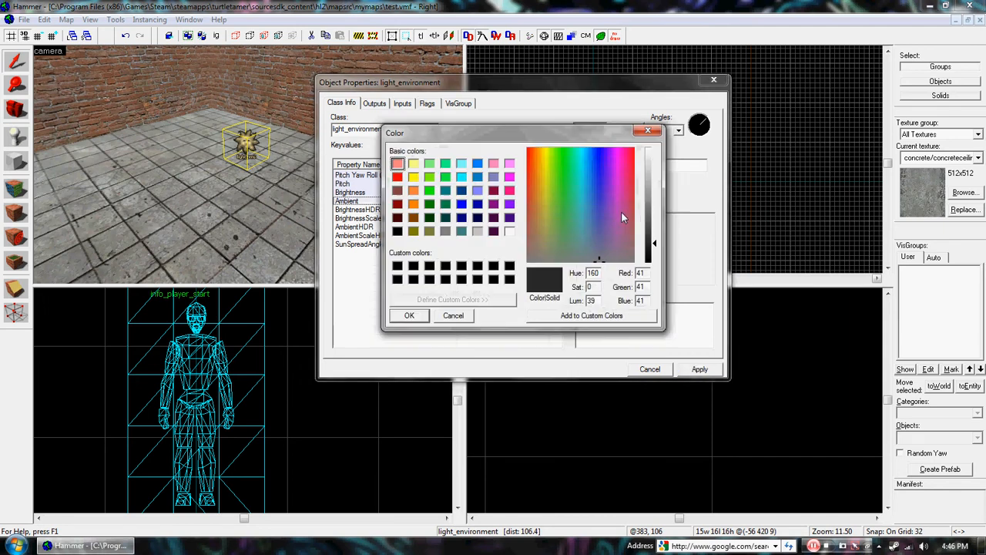
click(597, 255)
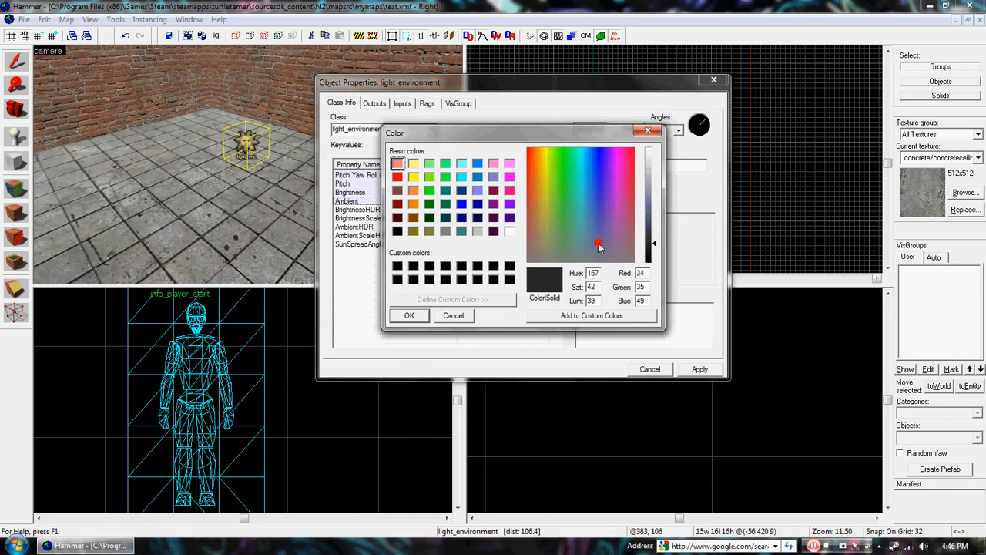
click(406, 316)
click(698, 370)
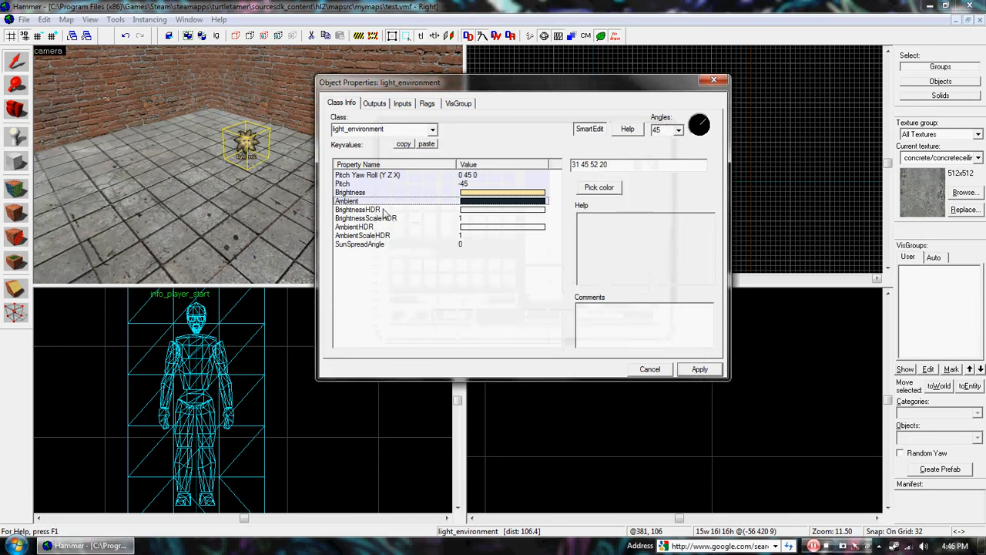
click(713, 81)
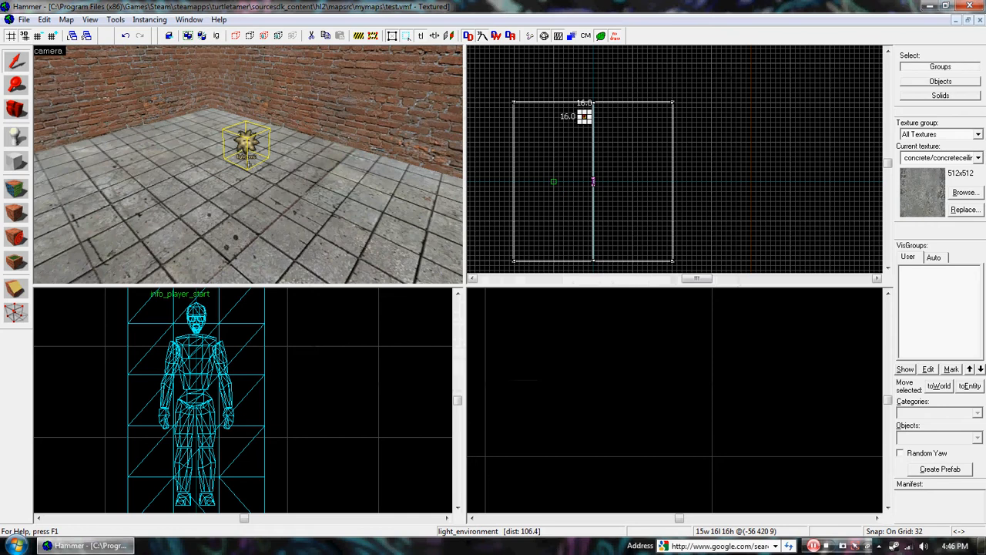
Examine the skybox, the walls and the placed light_environment entity in the 3D view.
key(s)
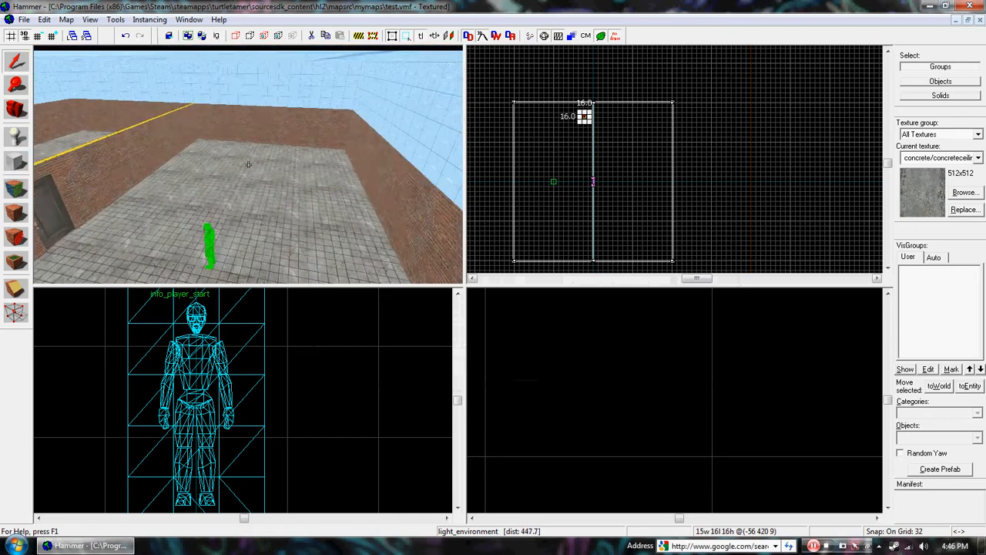
key(w)
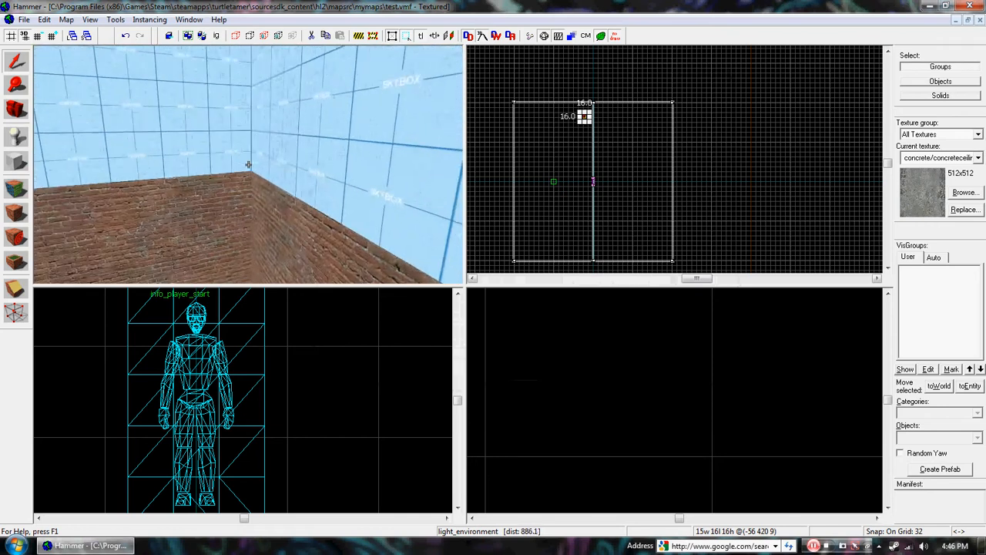
key(d)
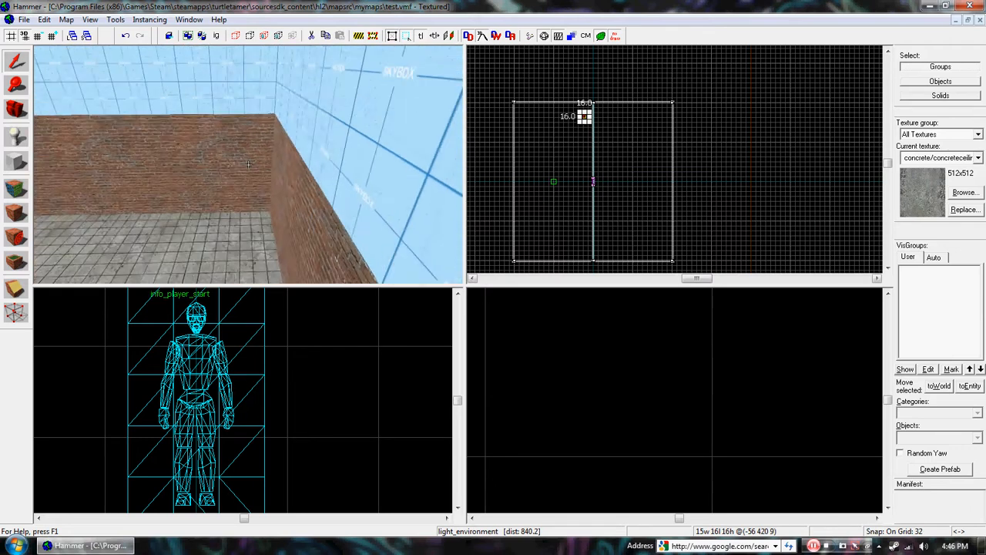
key(s)
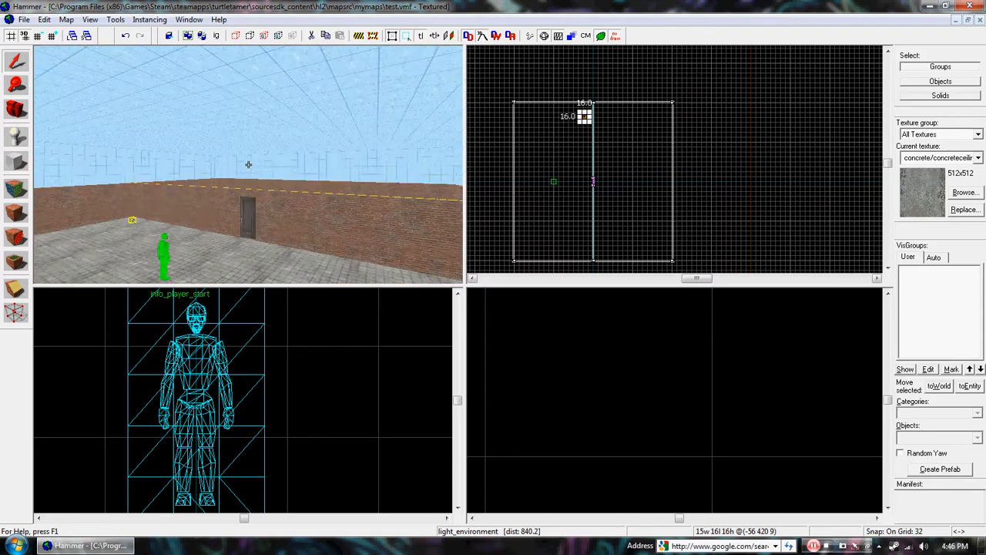
key(w)
key(z)
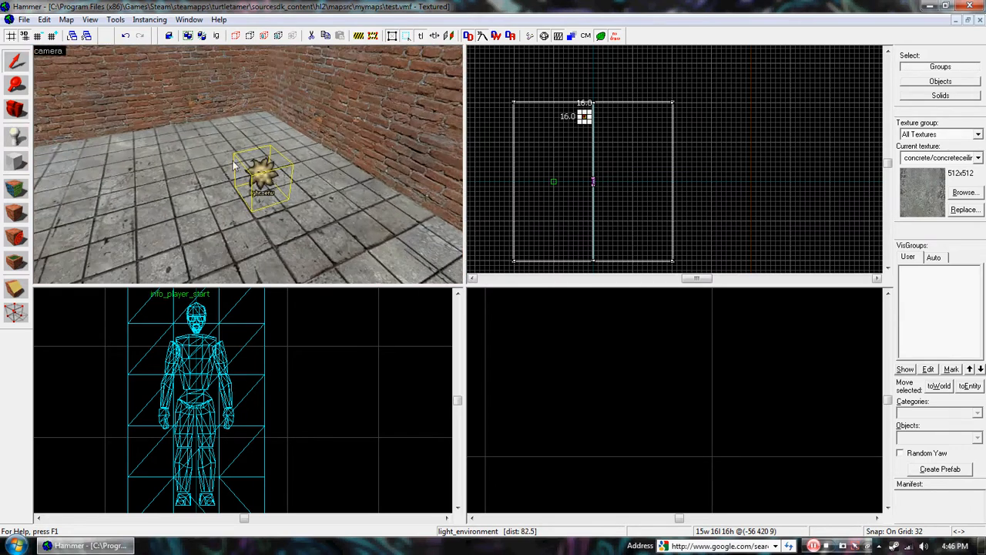
key(z)
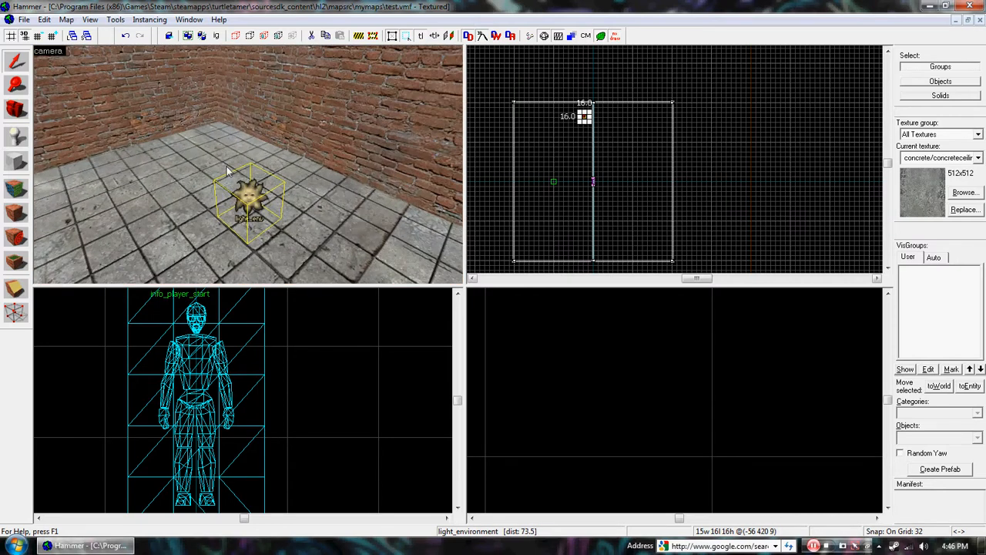
key(z)
Place an env_sun entity on the floor beside the light_environment entity.
click(16, 137)
click(910, 437)
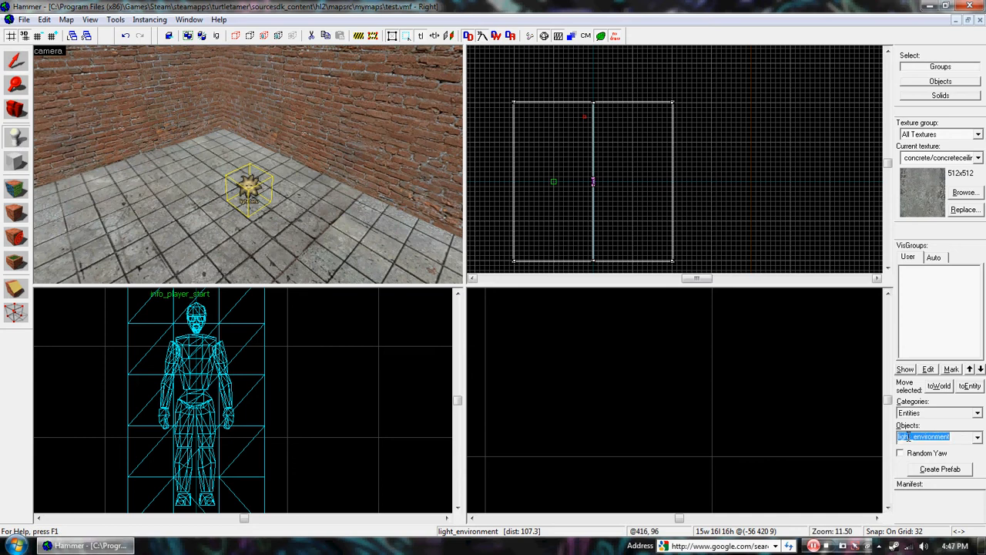
text(env_sun)
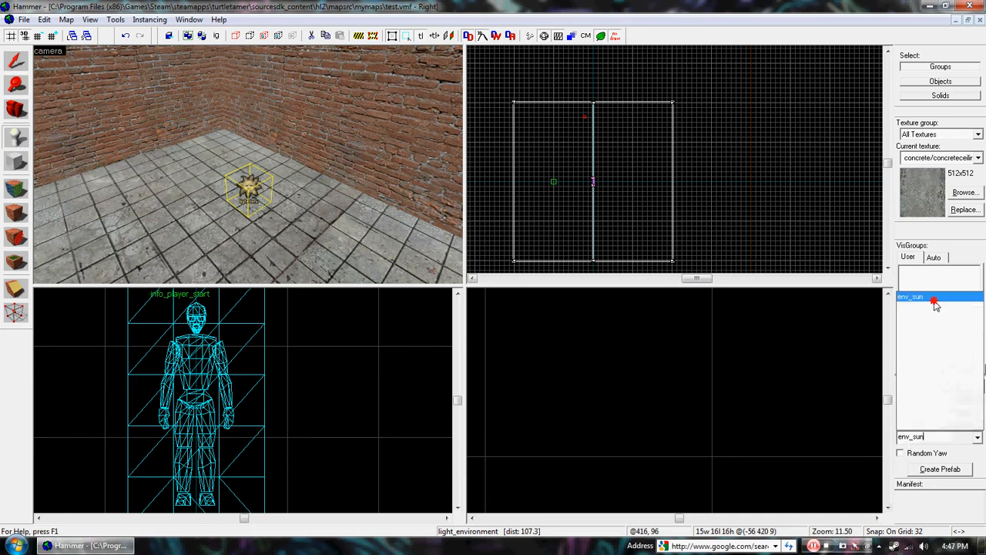
click(933, 298)
click(175, 225)
key(shift+s)
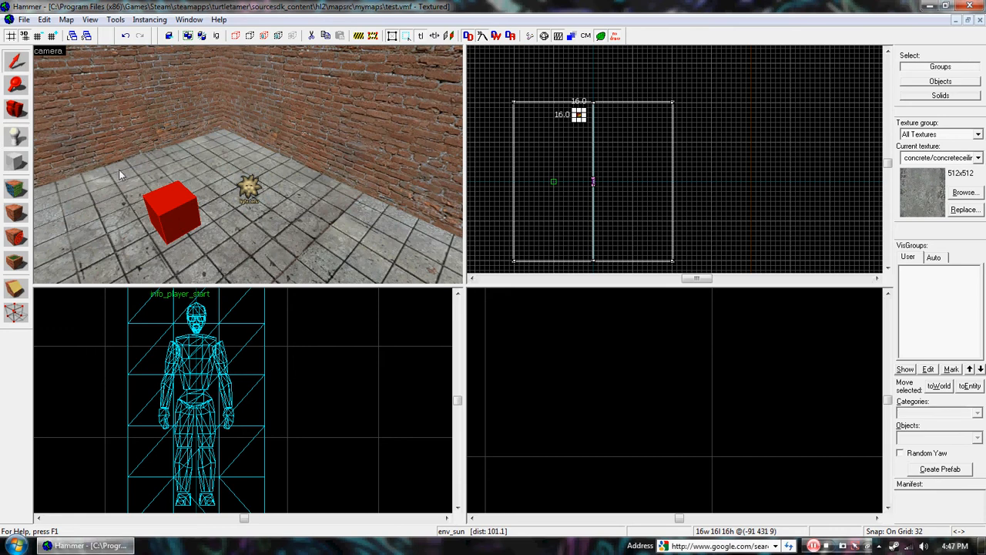
Open the env_sun's object properties and set its Pitch Yaw Roll to 0 45 0.
double_click(172, 208)
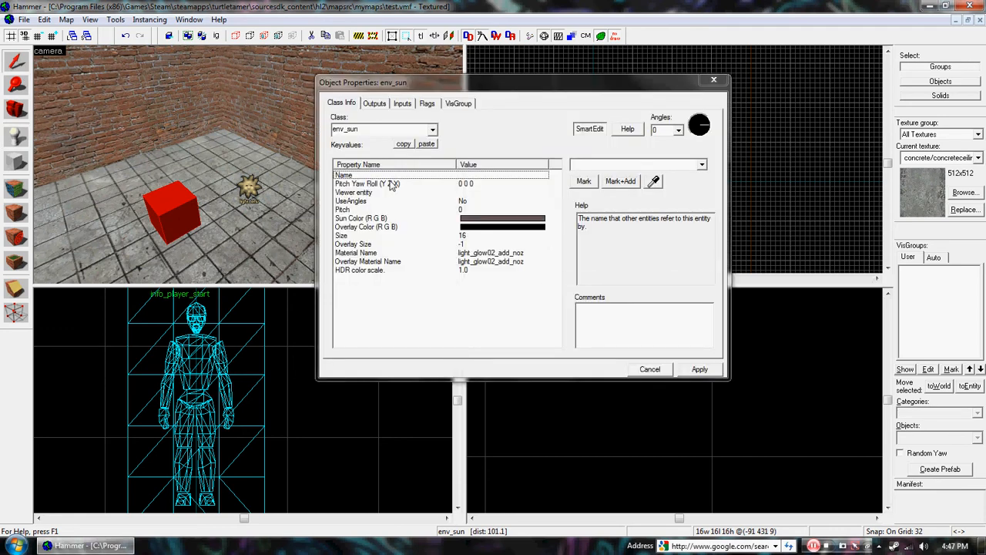
click(543, 184)
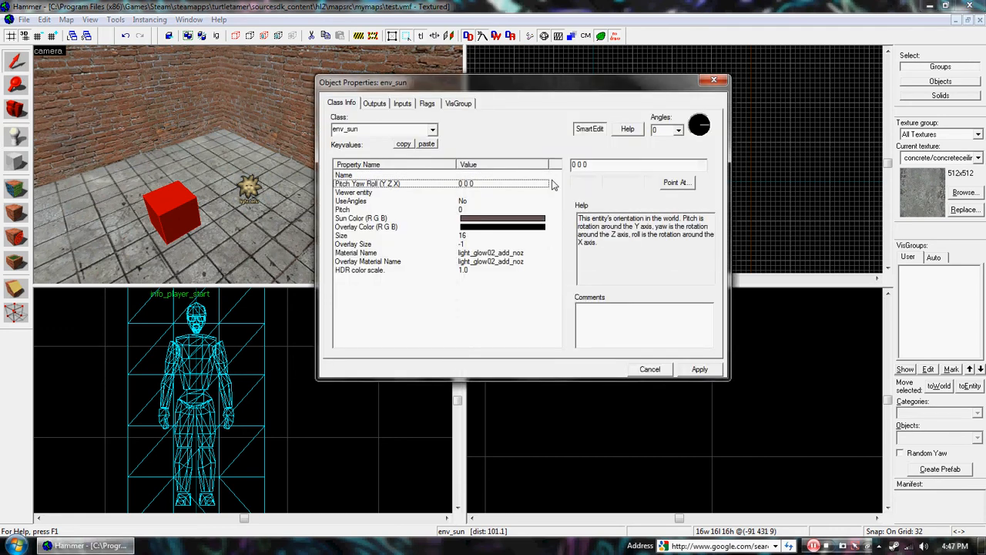
click(720, 109)
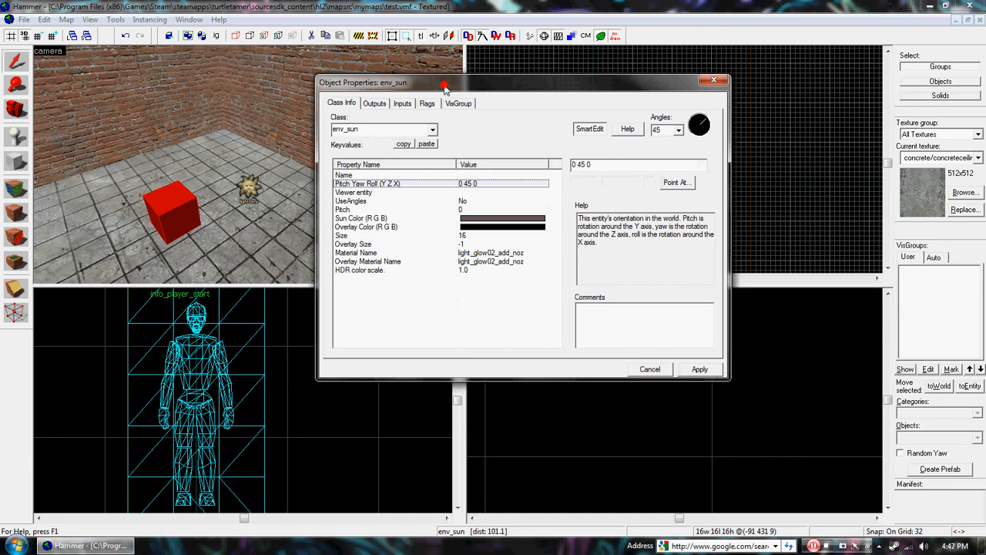
drag(443, 86, 581, 106)
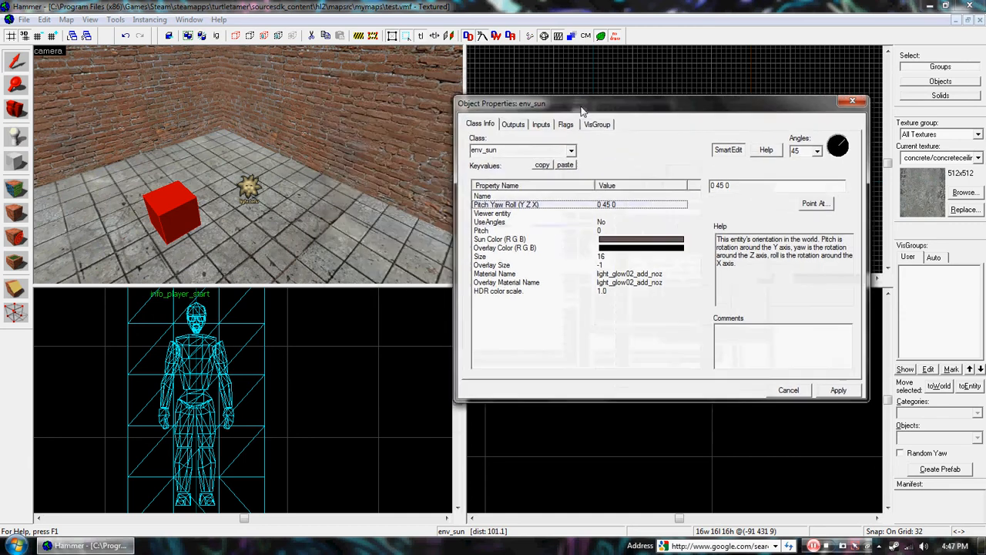
Set the env_sun's UseAngles property to Yes and its Pitch to -45.
click(549, 213)
click(515, 223)
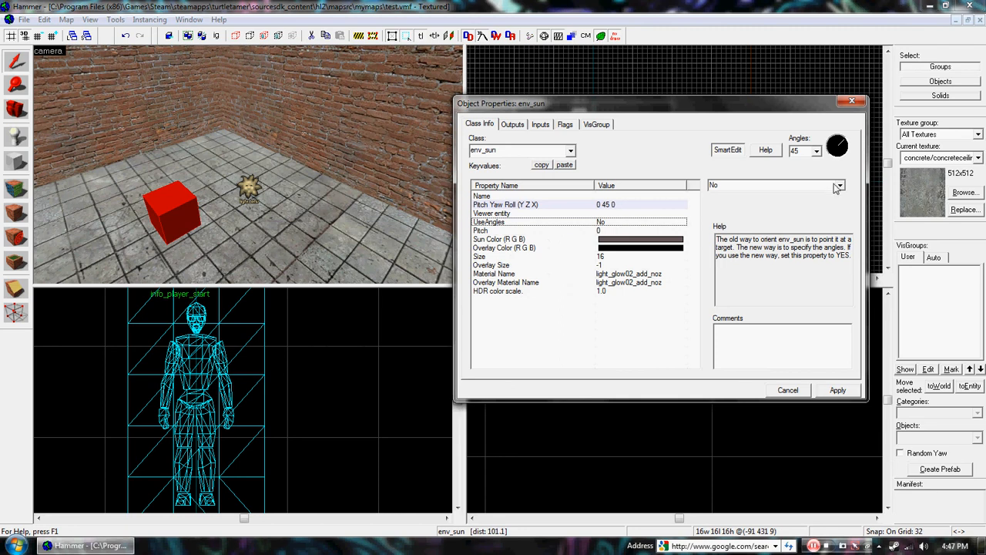
click(840, 186)
click(728, 202)
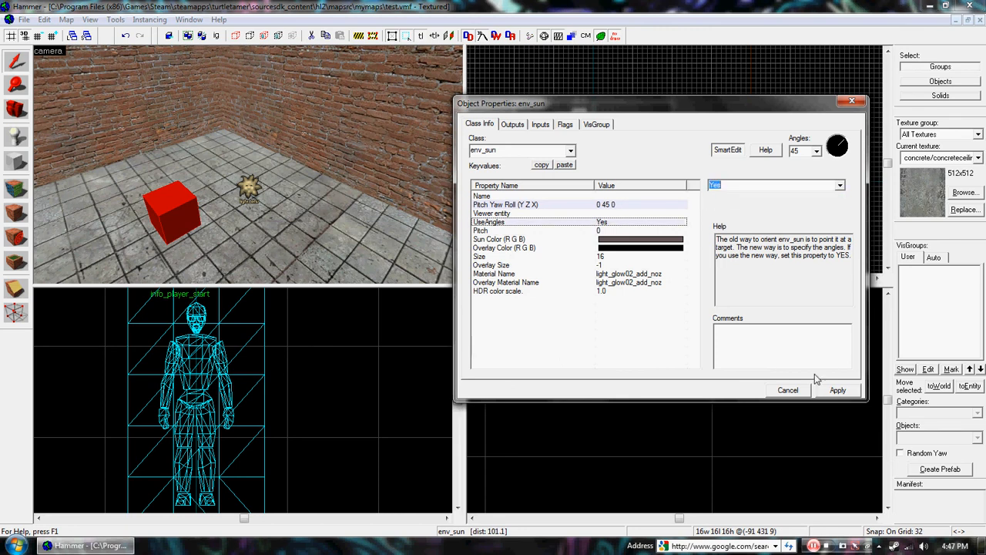
click(836, 391)
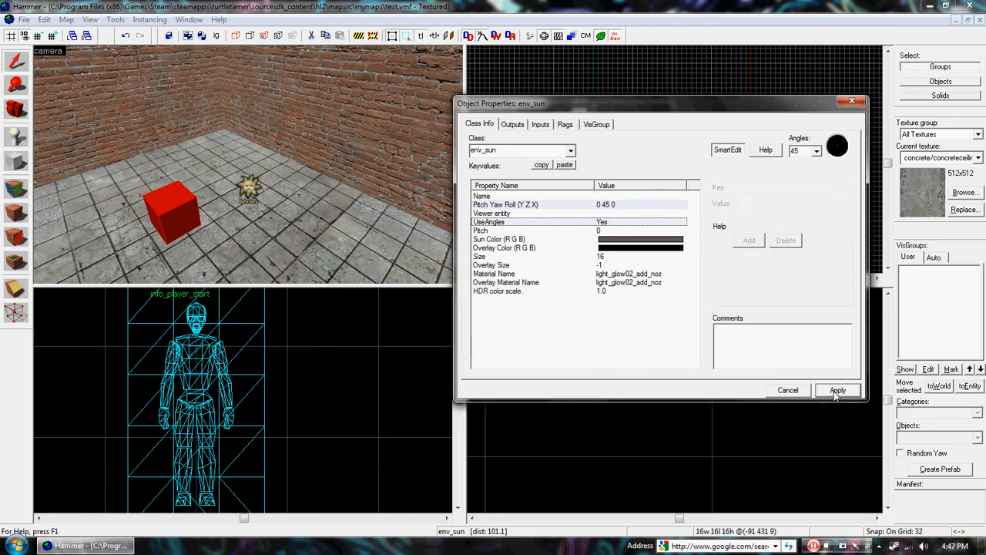
click(593, 231)
text(-45)
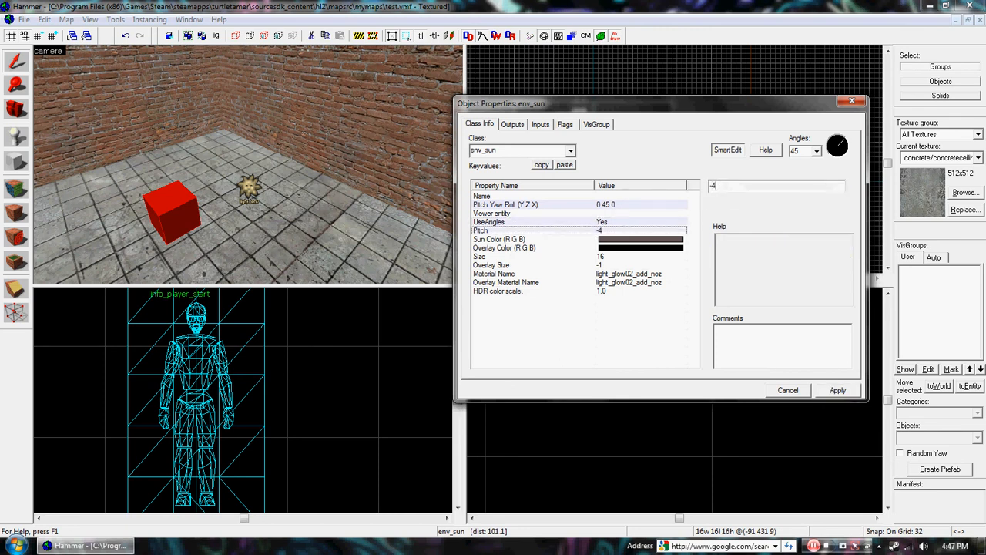
Set the env_sun's Sun Color to white, 255 255 255, apply the changes and close the object properties.
click(631, 240)
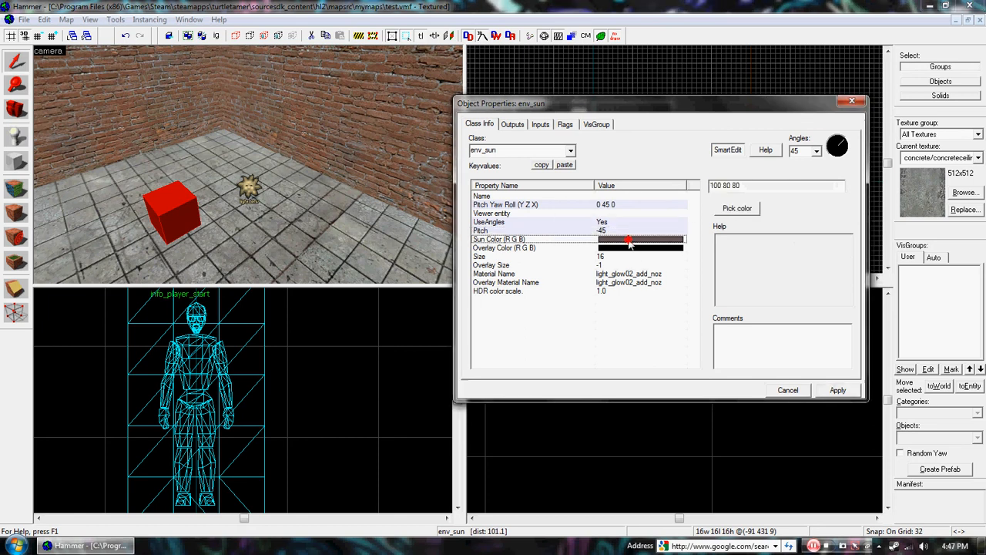
click(740, 209)
click(789, 171)
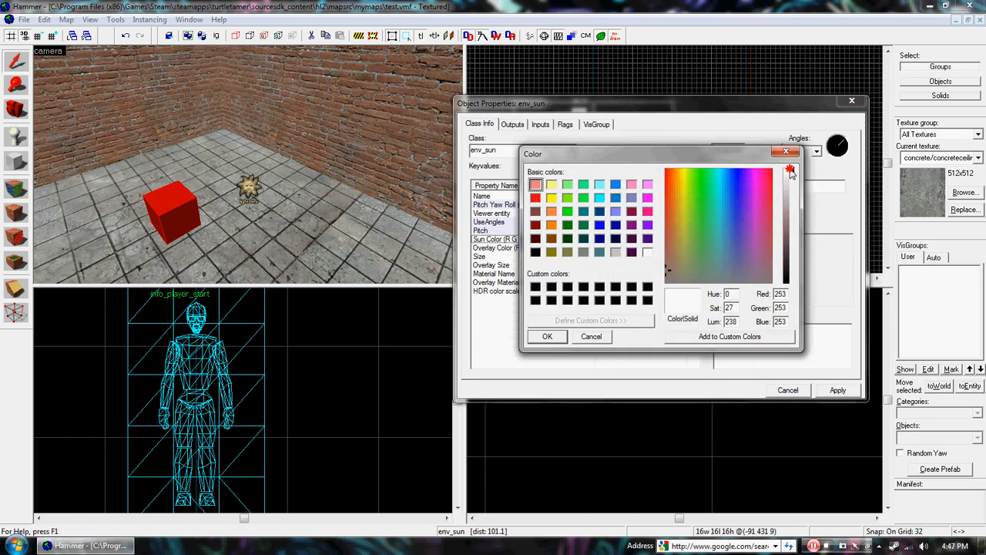
click(546, 336)
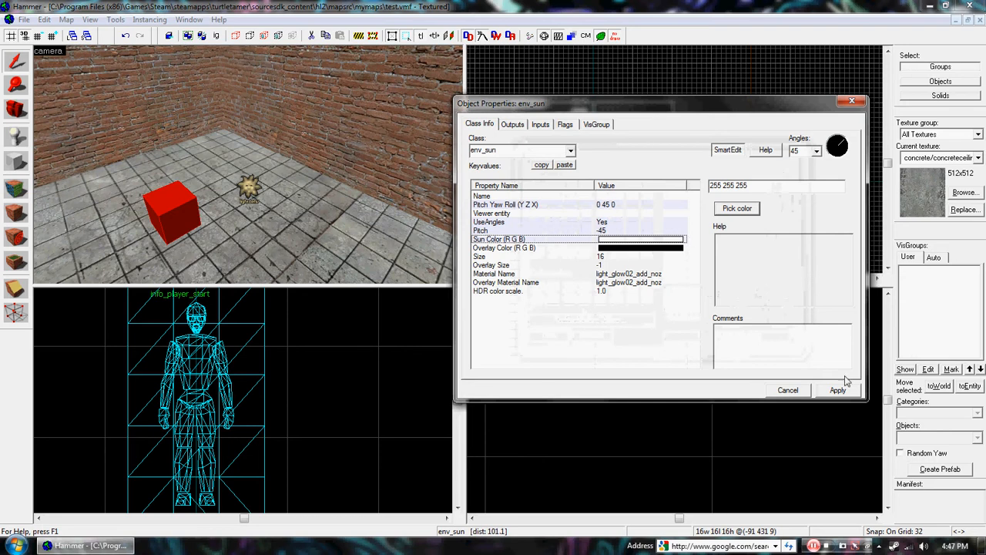
click(838, 391)
click(852, 101)
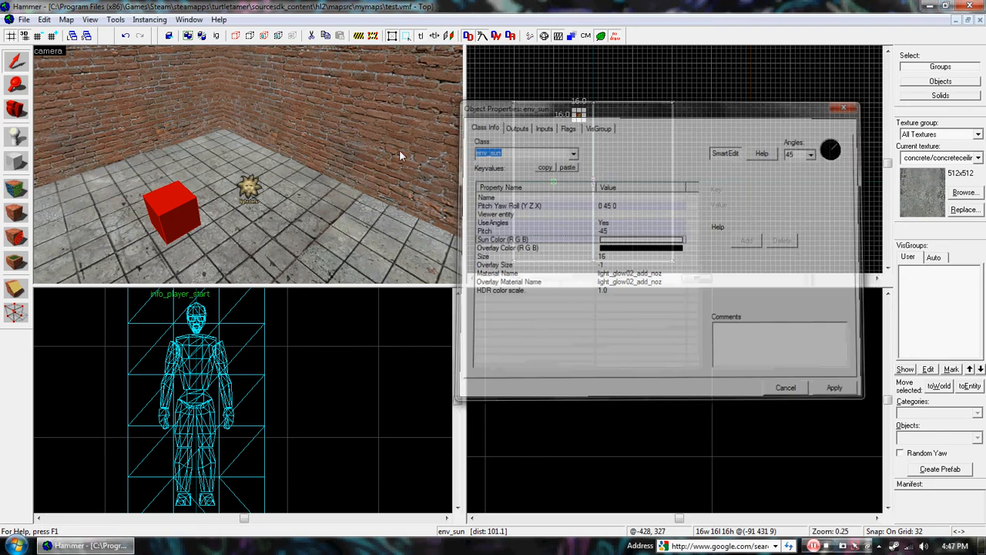
Pick up the tools/toolsnodraw texture from the top of the dividing brick wall as the current texture.
key(z)
key(s)
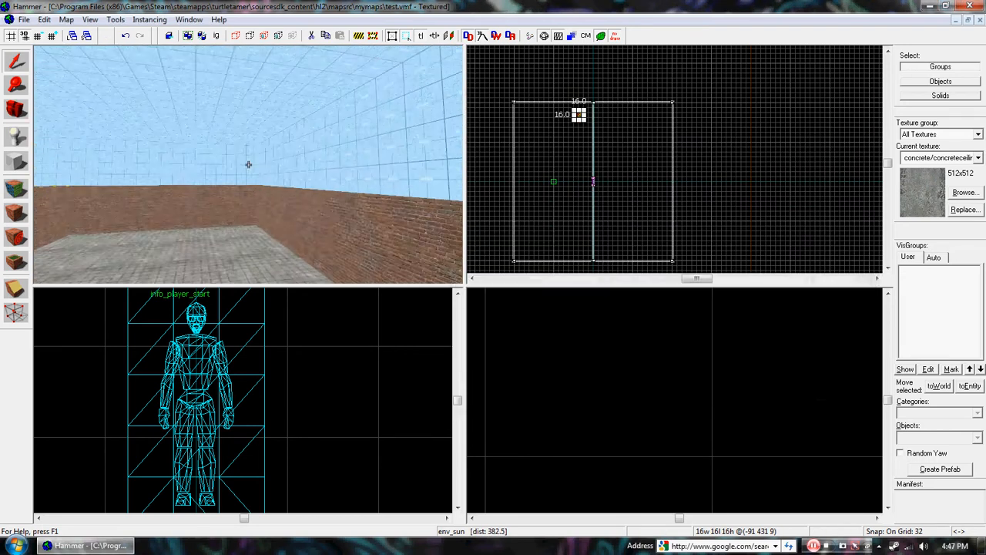
key(w)
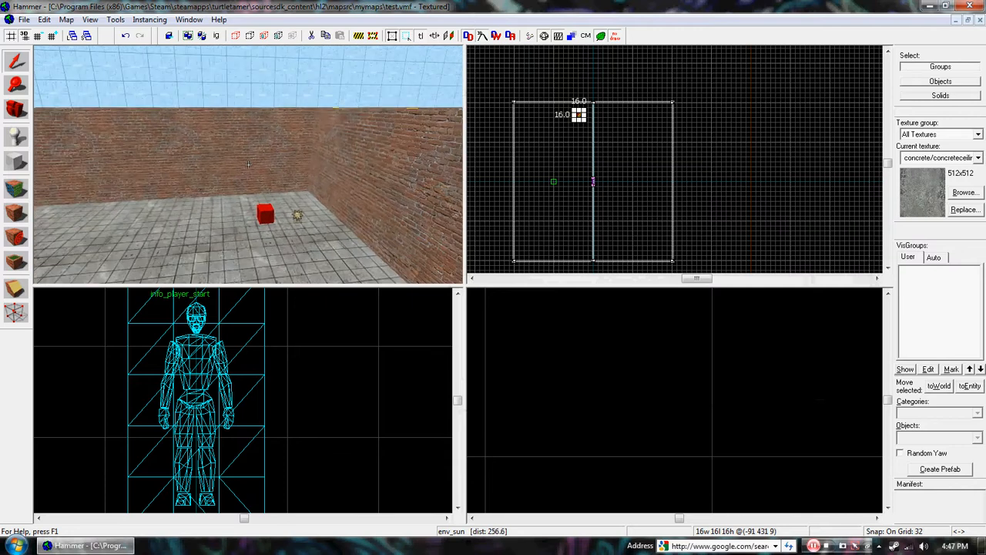
key(s)
key(z)
key(shift+a)
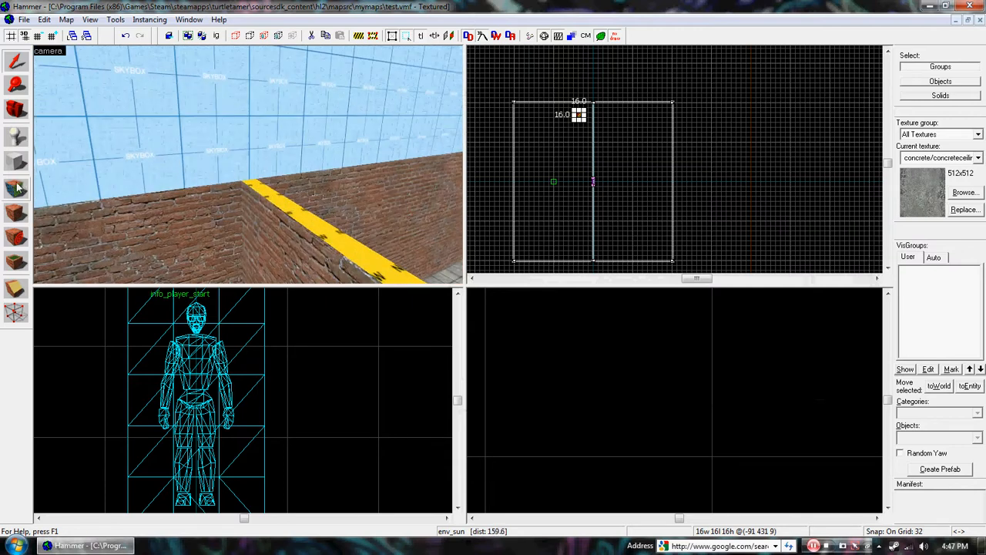
click(295, 193)
Reduce the grid snap size to 4 units for drawing at the top of the dividing wall.
click(594, 158)
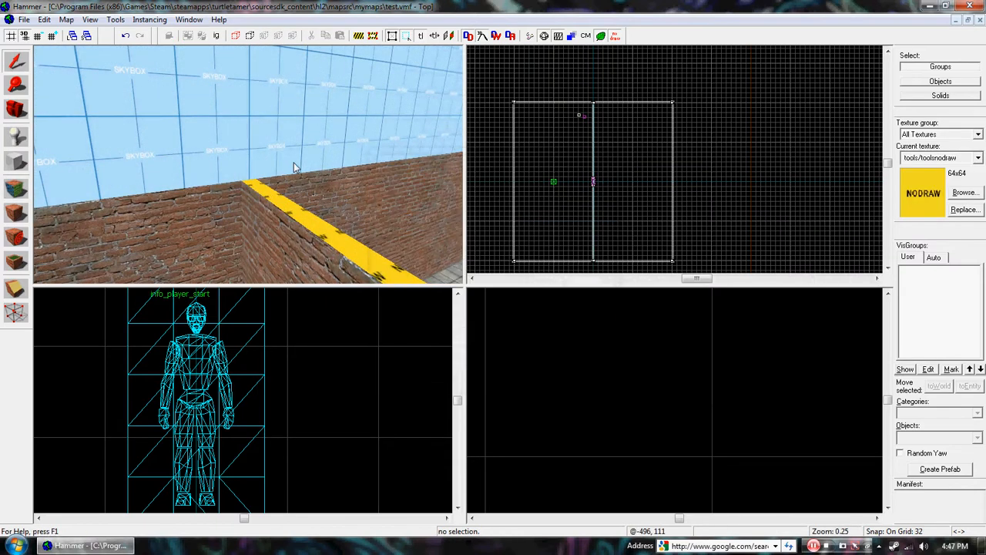
scroll(599, 99, up, 12)
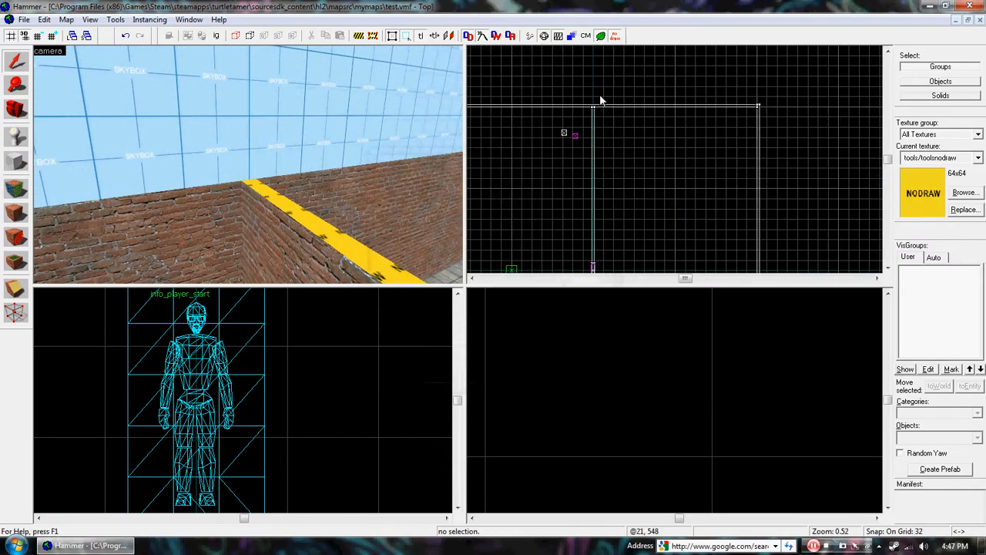
click(41, 38)
click(41, 37)
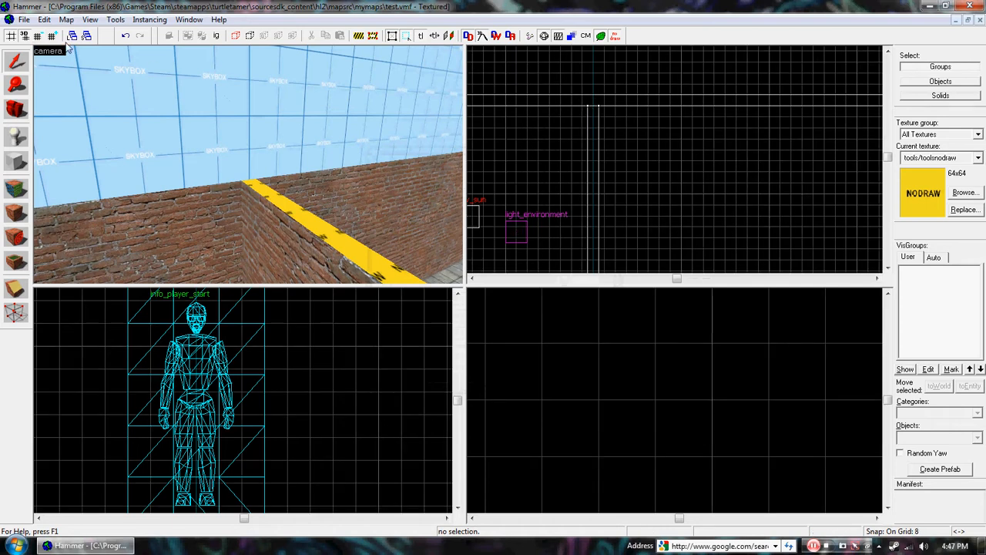
click(41, 38)
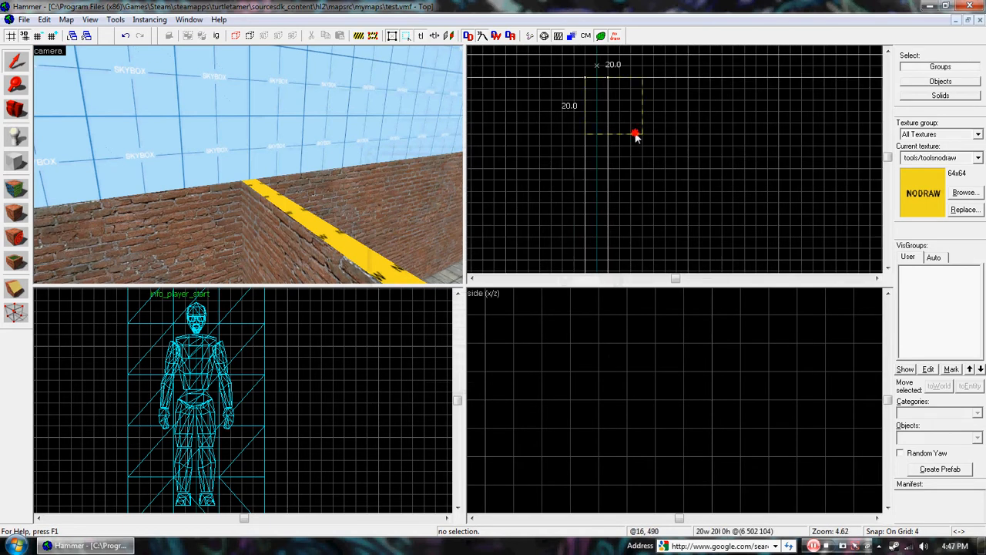
scroll(530, 77, down, 6)
scroll(539, 73, up, 3)
scroll(655, 239, up, 3)
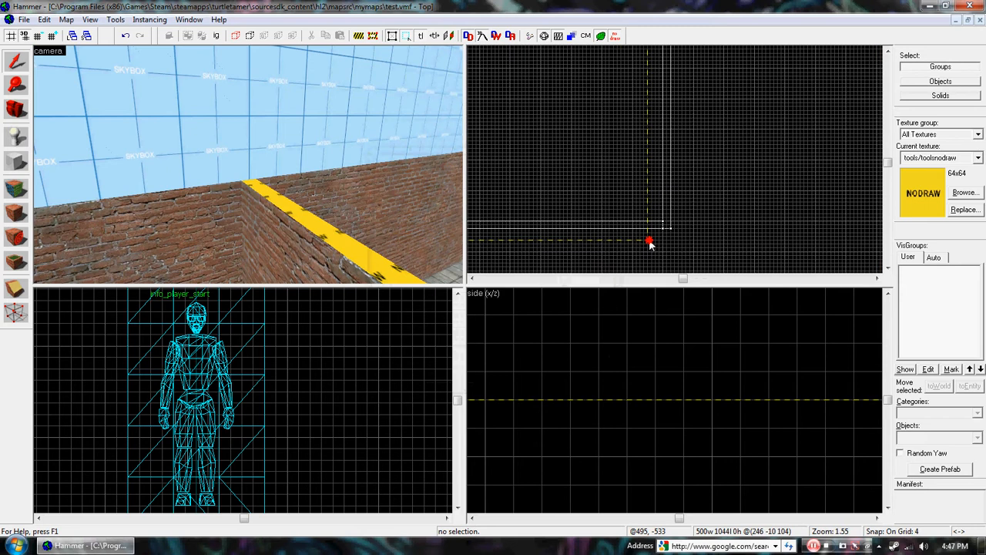
click(667, 225)
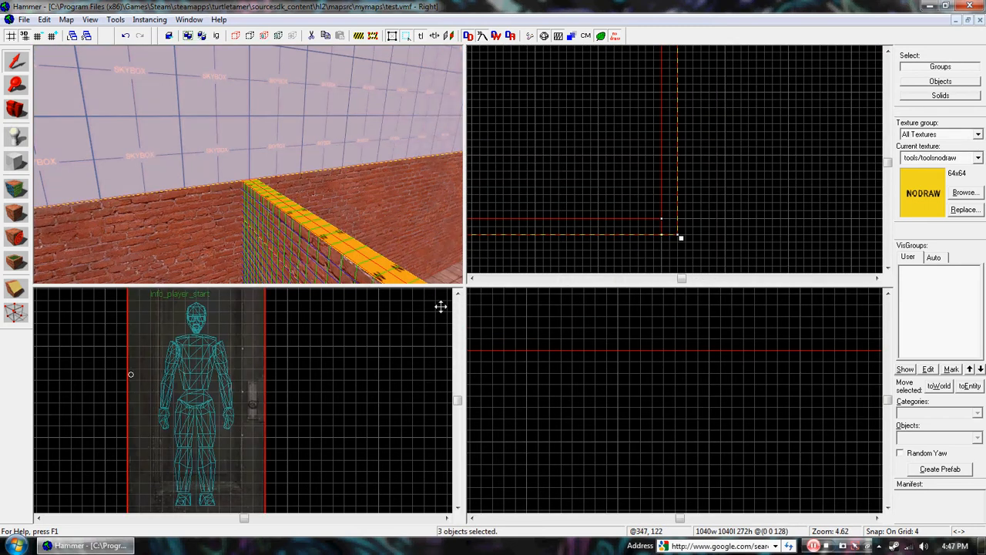
click(819, 152)
Outline a block of 516 by 1024 units in the top view, covering the room on one side of the dividing wall.
click(15, 161)
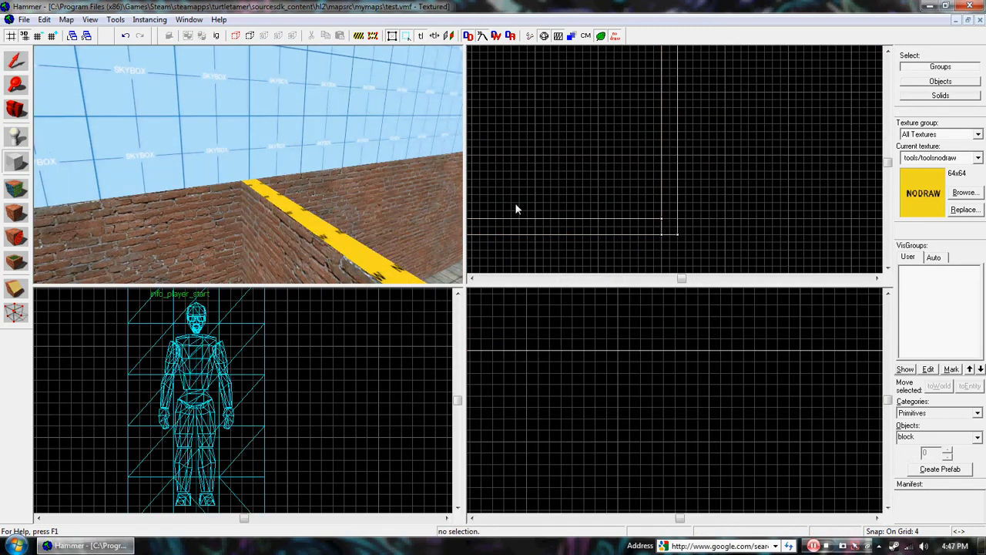
drag(655, 224, 627, 144)
scroll(667, 235, down, 8)
scroll(637, 138, up, 8)
scroll(619, 390, down, 8)
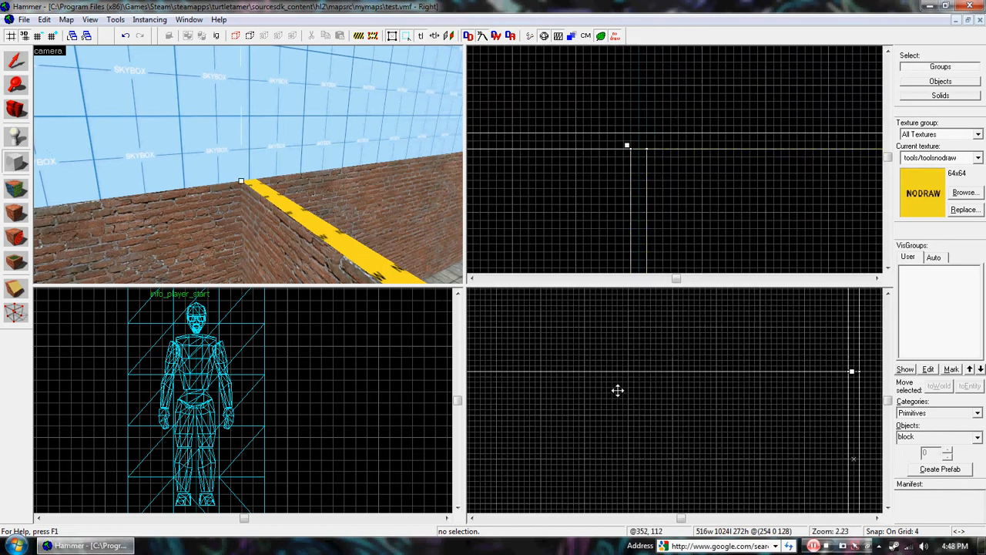
Make the outlined block an 8-unit-thick roof resting on top of the dividing wall and create it.
drag(558, 407, 568, 357)
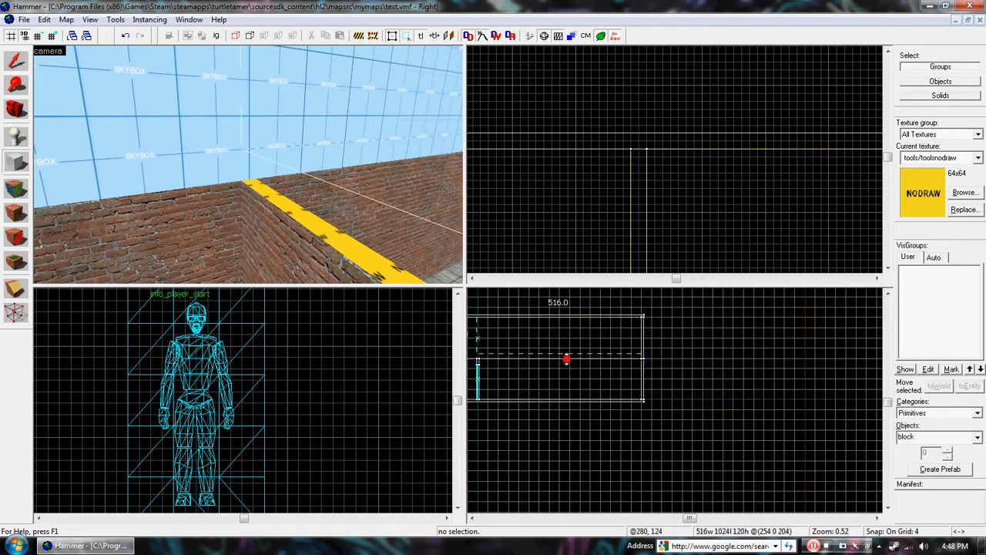
scroll(481, 359, up, 5)
drag(485, 371, 486, 370)
scroll(622, 428, down, 5)
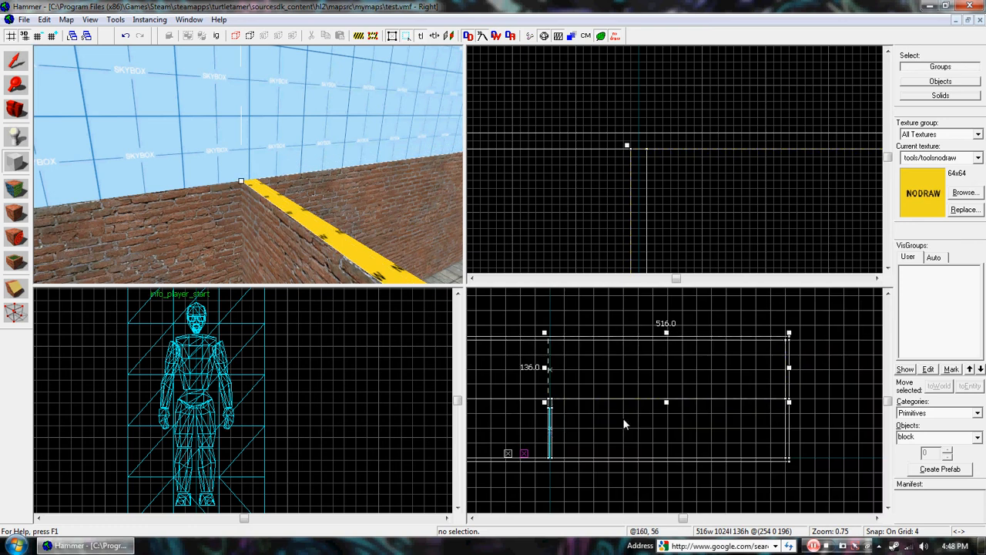
drag(668, 332, 540, 392)
scroll(539, 394, up, 8)
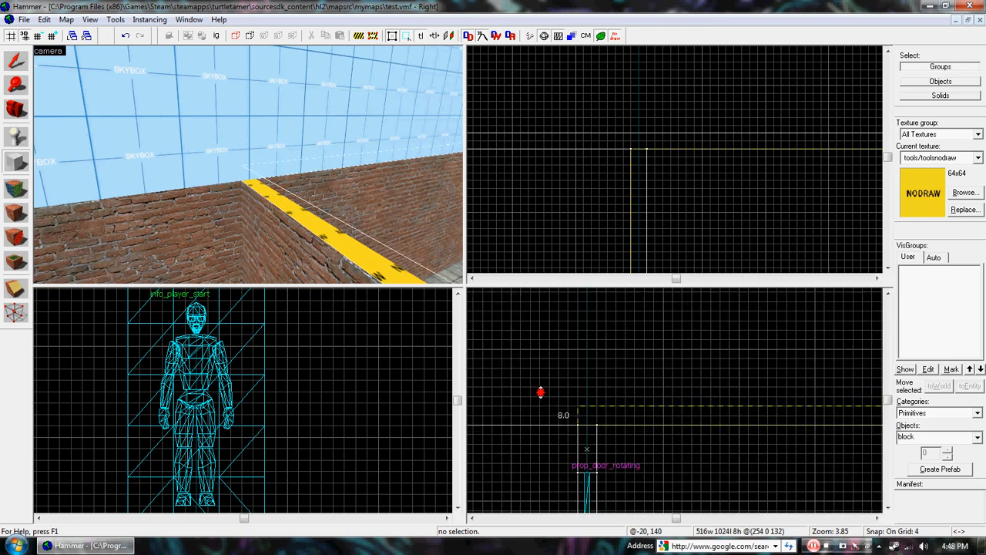
right_click(621, 409)
click(655, 420)
Apply the brick/brickwall003a texture from the wall to the exposed side edge of the roof.
click(16, 188)
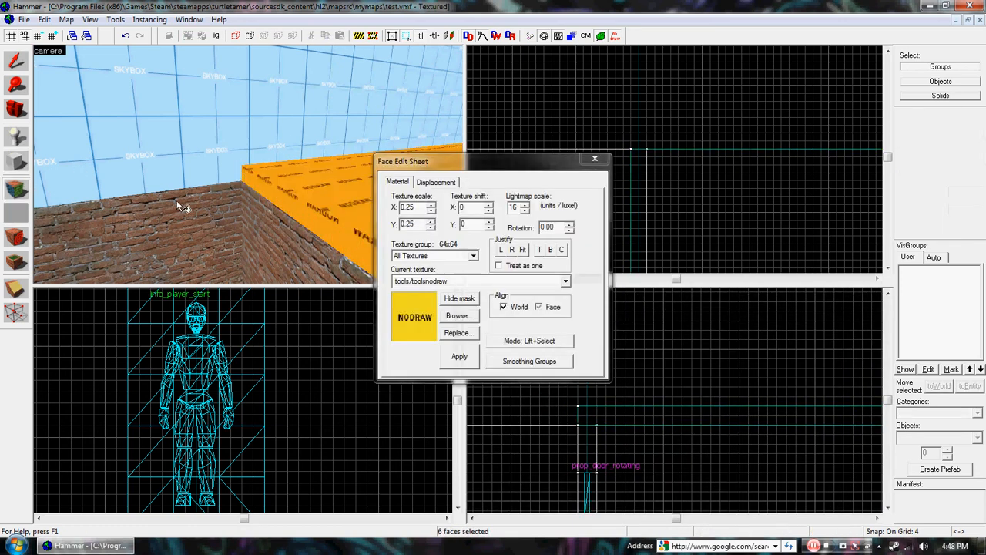
click(270, 202)
click(595, 163)
Set Disable Shadows to Yes on the prop_door_rotating entity in the dividing wall and deselect it.
key(z)
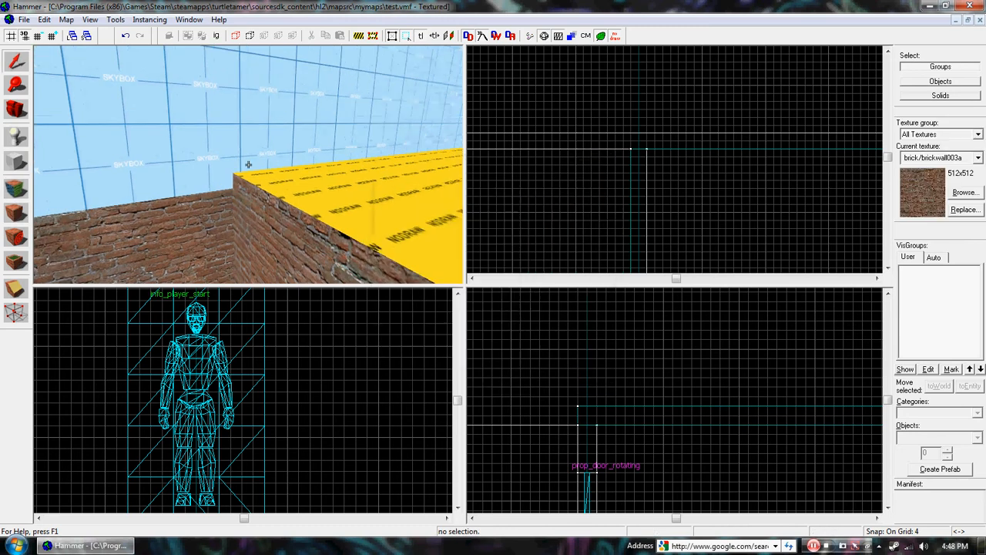
key(w)
key(w)
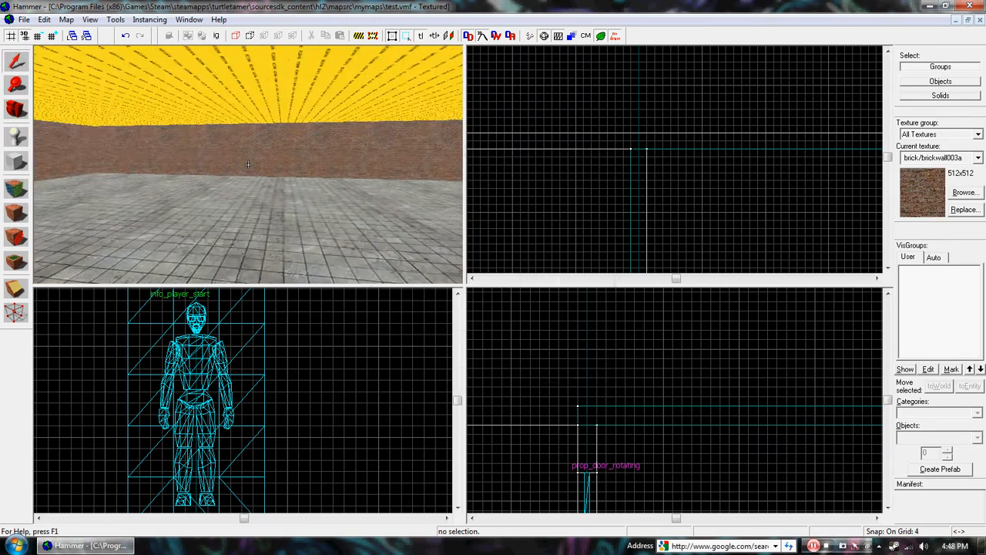
key(w)
key(a)
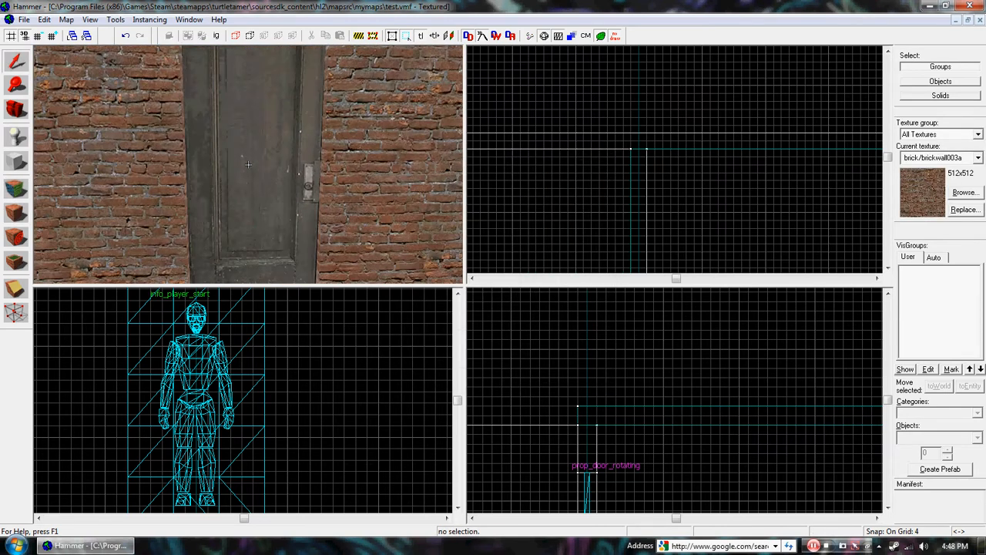
key(z)
double_click(248, 164)
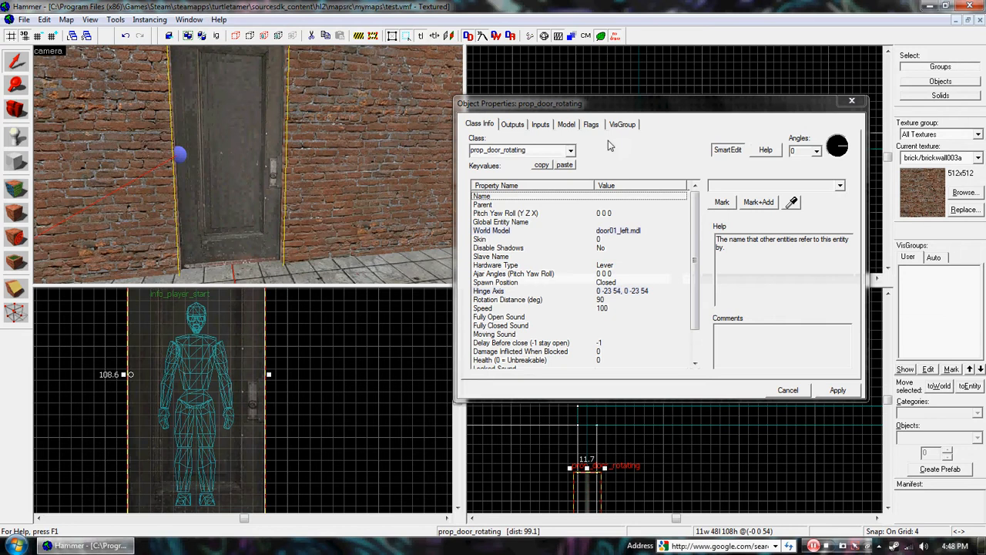
drag(696, 256, 693, 291)
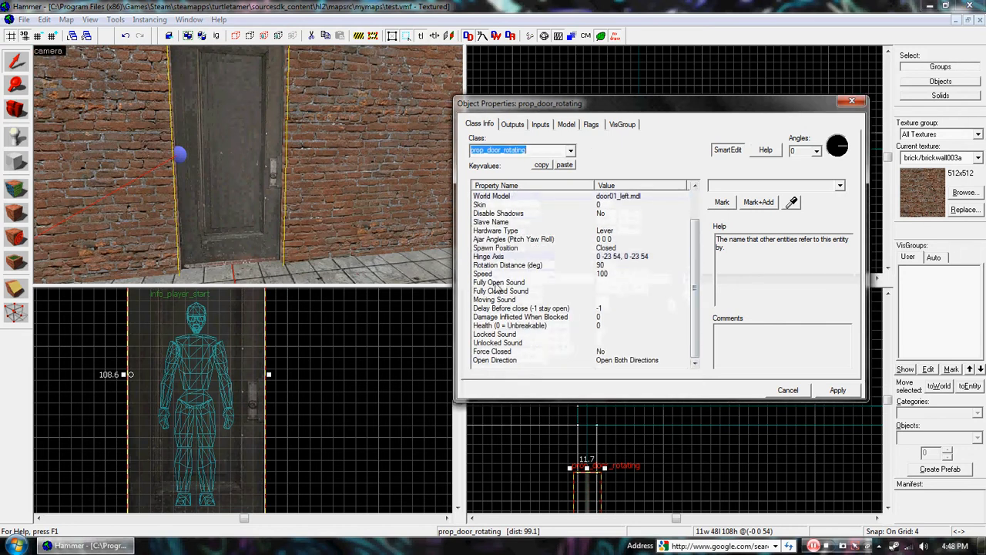
text(w)
click(600, 159)
click(498, 213)
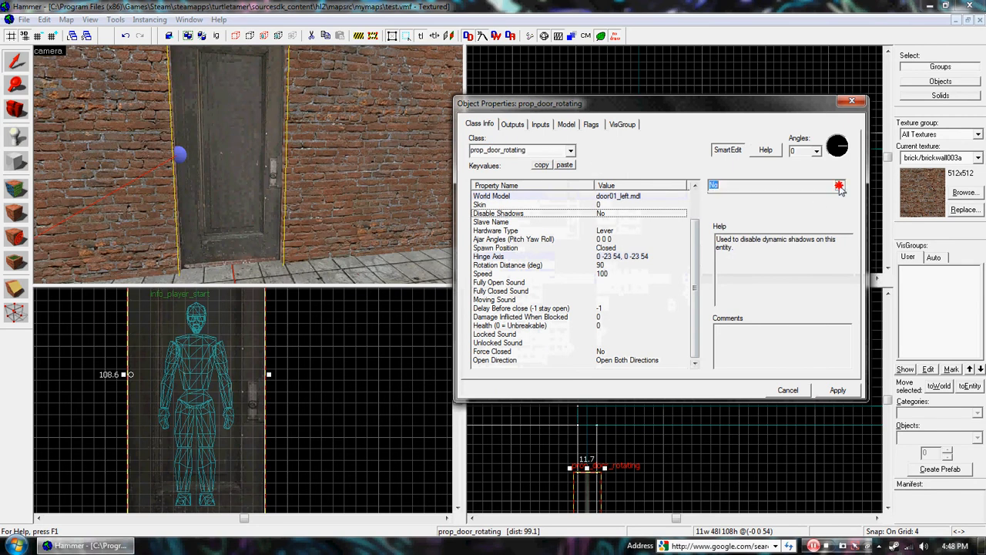
click(840, 184)
click(770, 204)
click(837, 391)
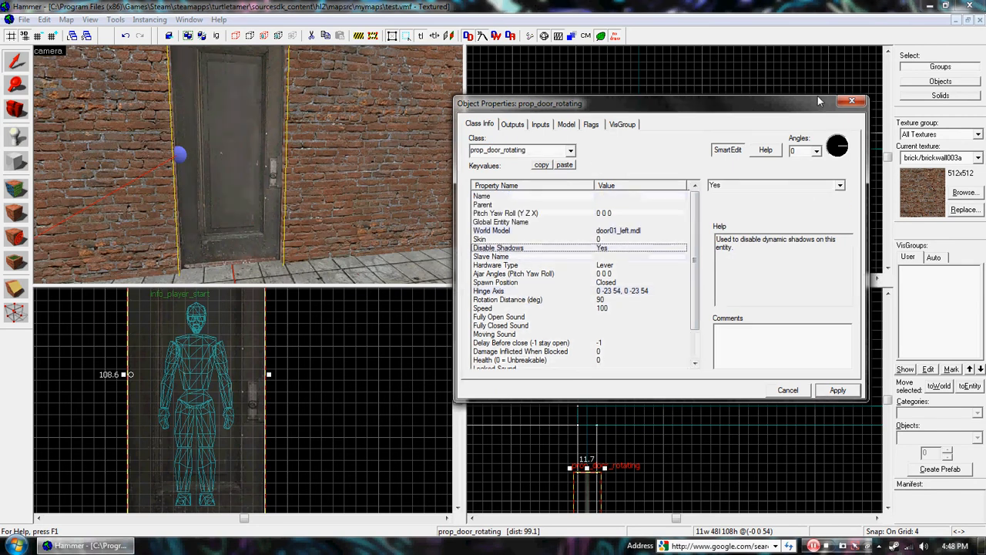
click(852, 102)
key(Escape)
Filter the textures for "ceiling" and apply concrete/concreteceiling001a to the underside of the new roof.
key(z)
key(s)
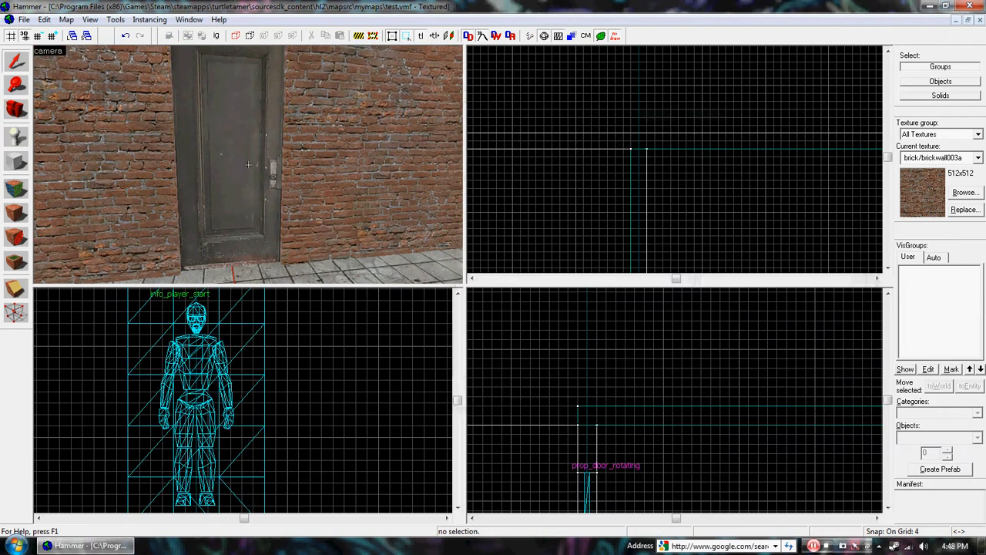
key(w)
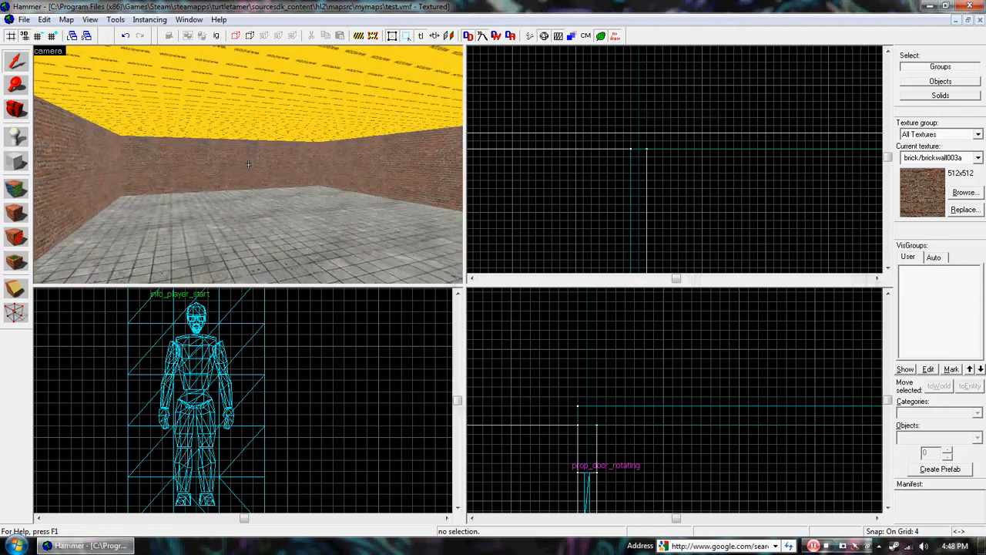
click(16, 187)
click(462, 320)
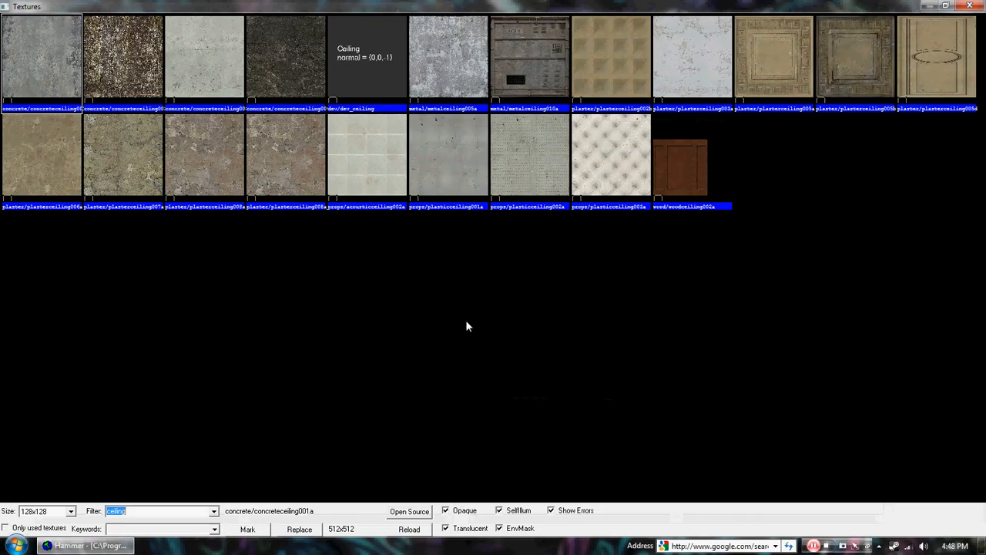
text(ceil)
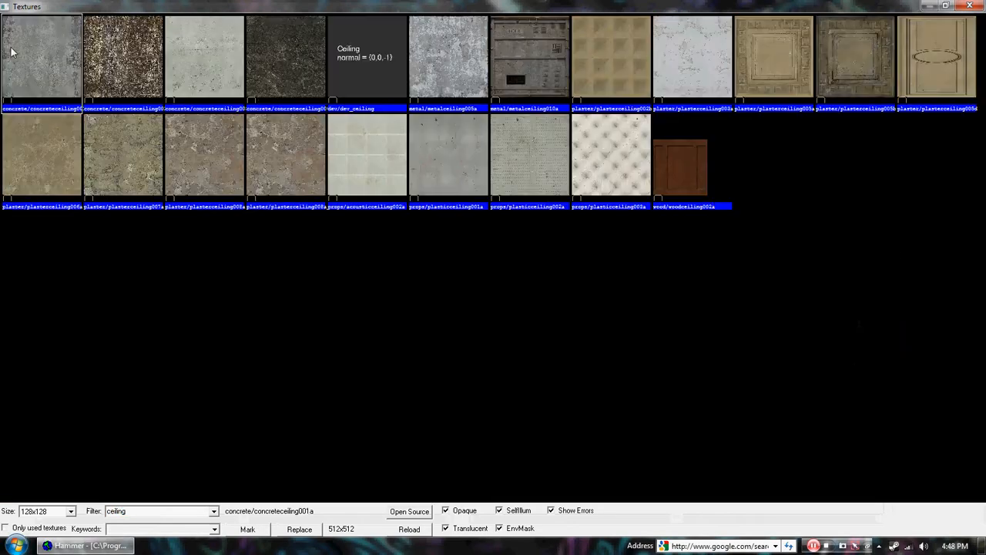
double_click(36, 61)
right_click(134, 97)
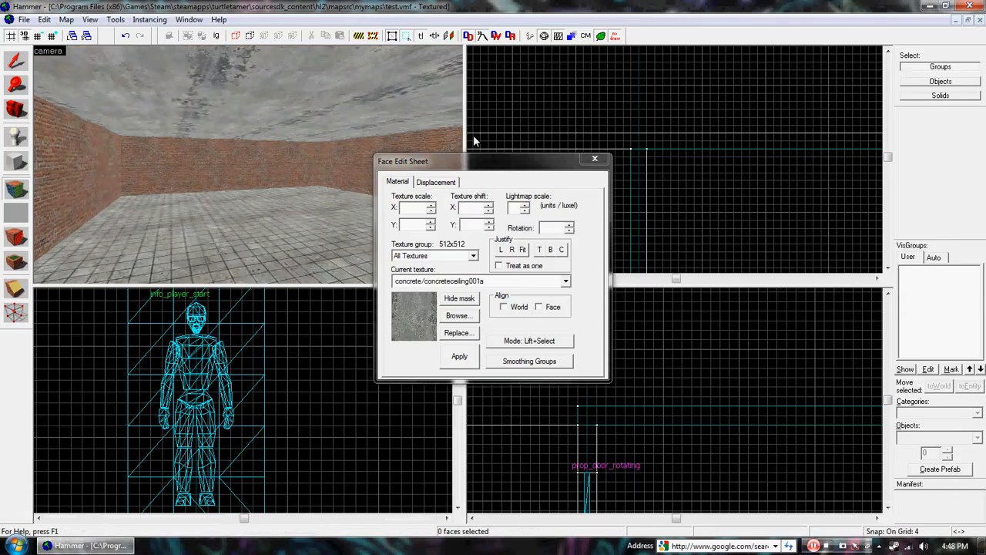
click(594, 160)
Place an env_fire entity on the floor of the roofed room.
key(z)
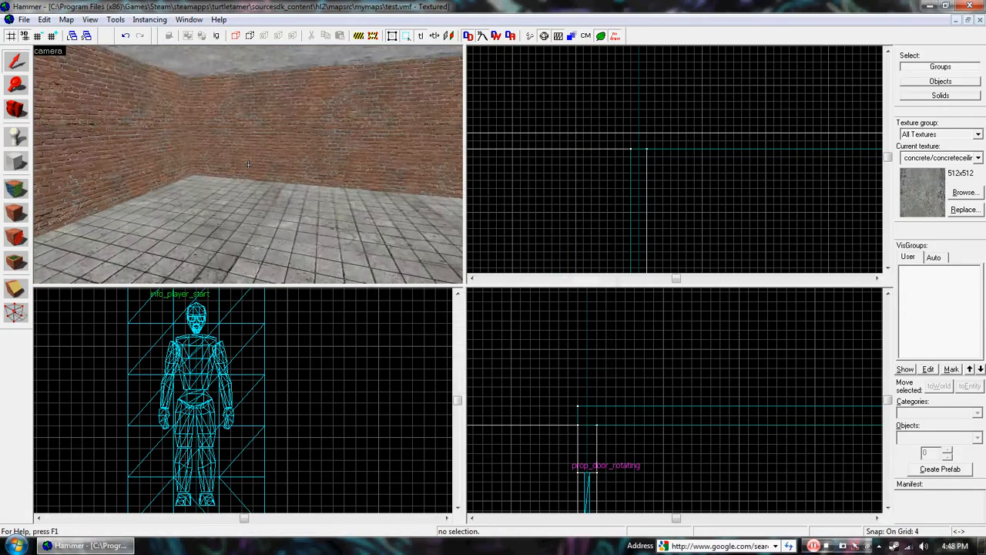
key(z)
click(12, 139)
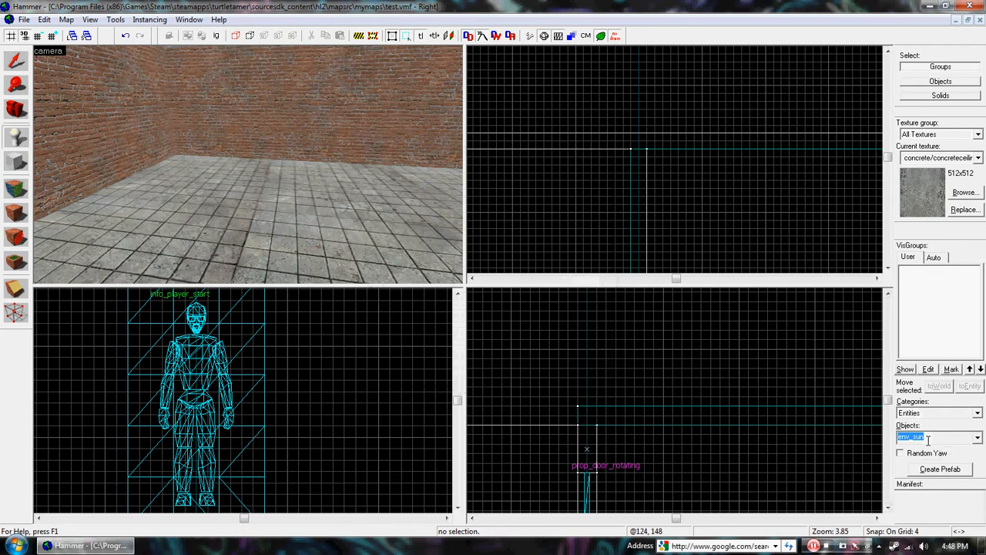
text(env)
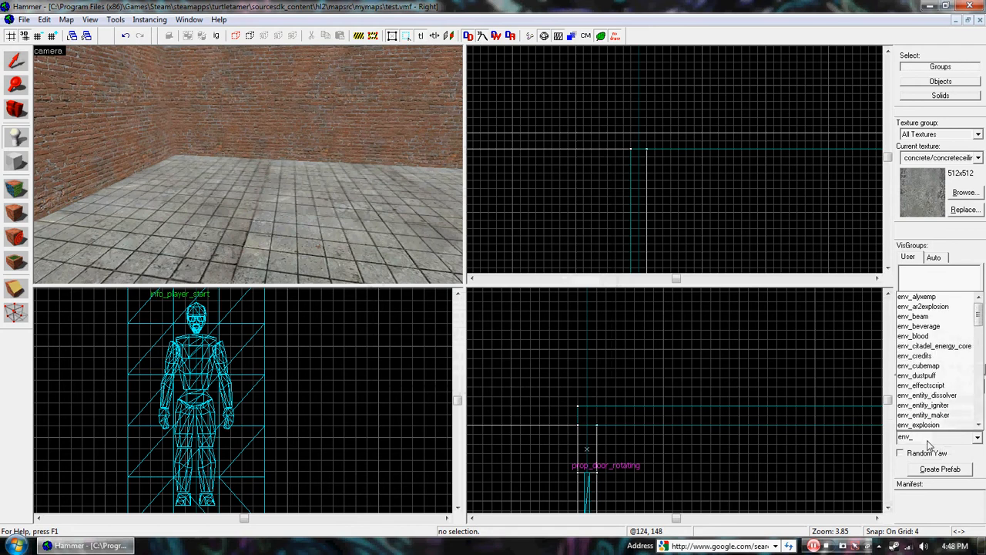
text(_f)
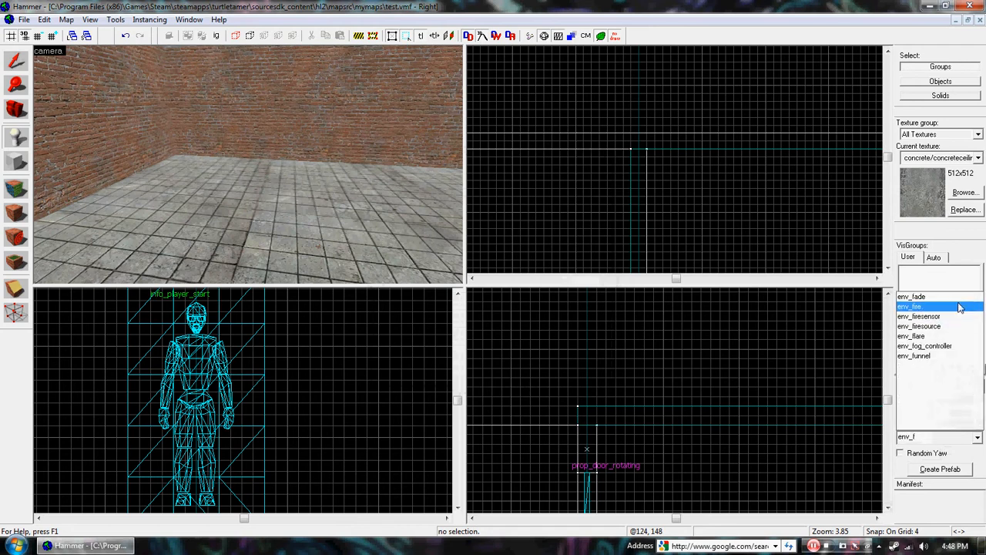
click(917, 309)
click(212, 196)
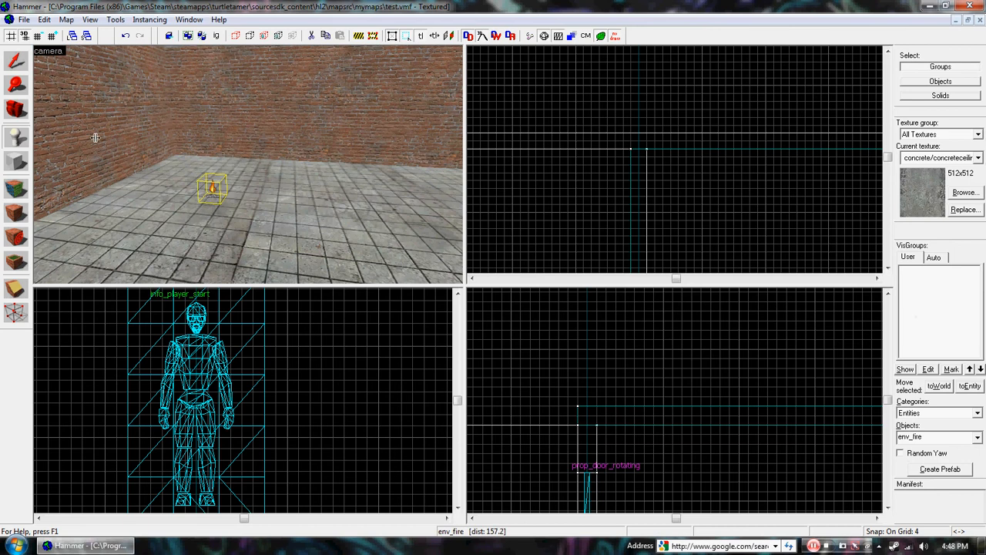
Increase the grid snap size to 64 units and move the env_fire to 448, 448 near the room's corner.
click(15, 60)
scroll(567, 141, down, 4)
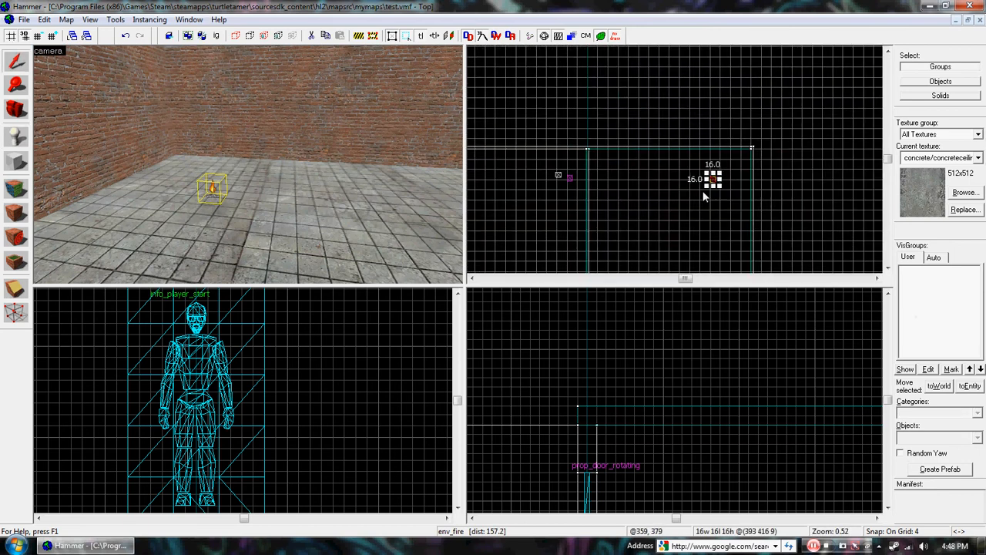
key(bracketright)
key(bracketright)
key(bracketright)
key(bracketright)
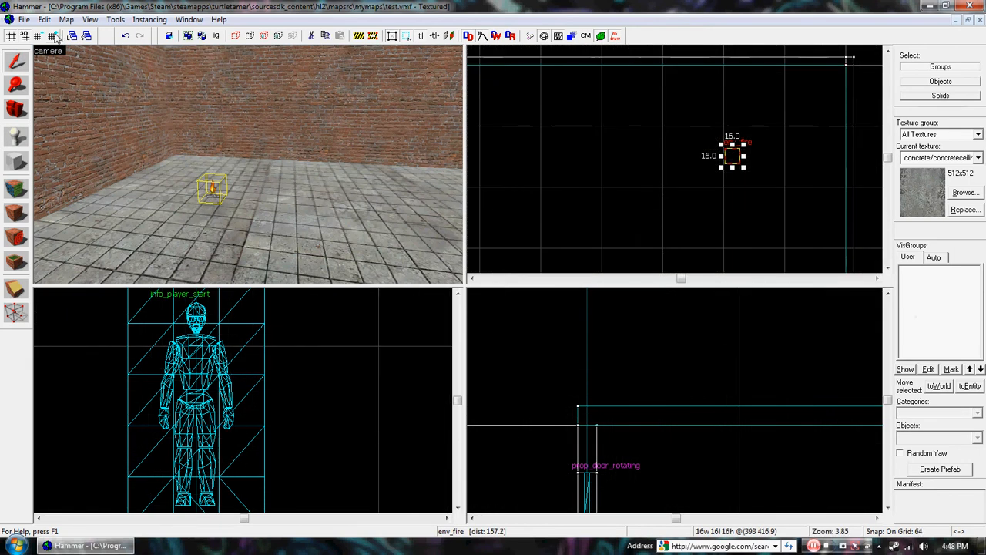
drag(729, 159, 789, 131)
key(z)
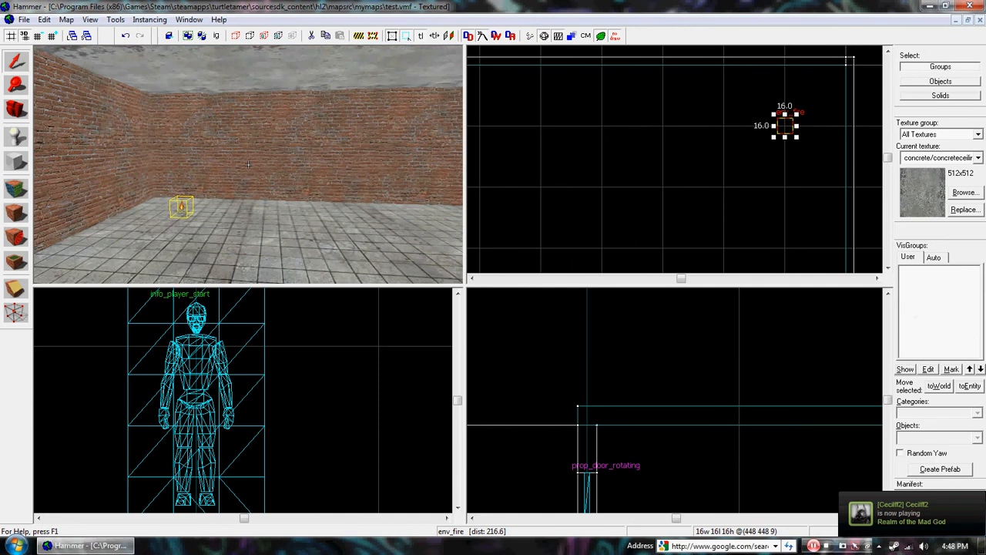
Move the env_fire away from the corner to 256, 256 in the top view.
key(w)
key(a)
key(s)
key(z)
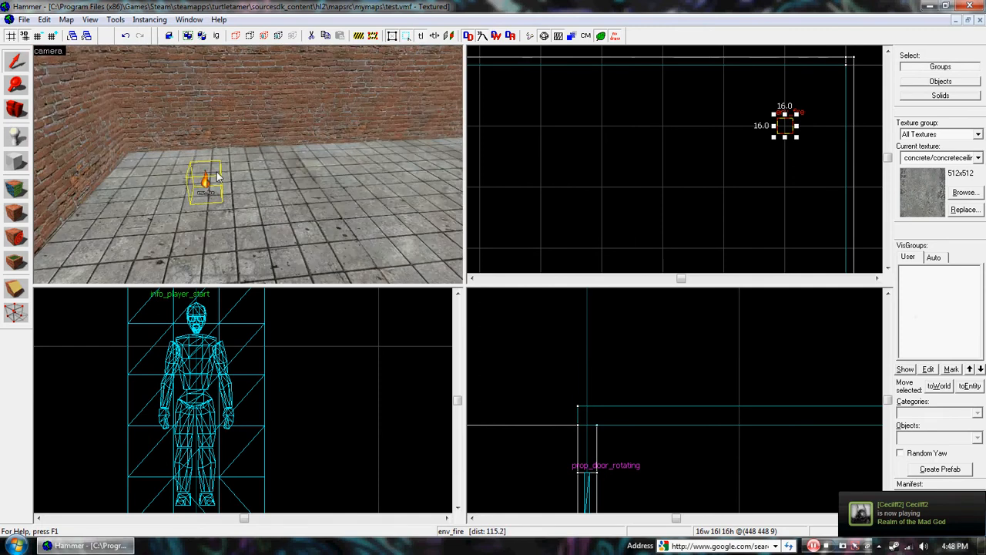
scroll(641, 138, down, 3)
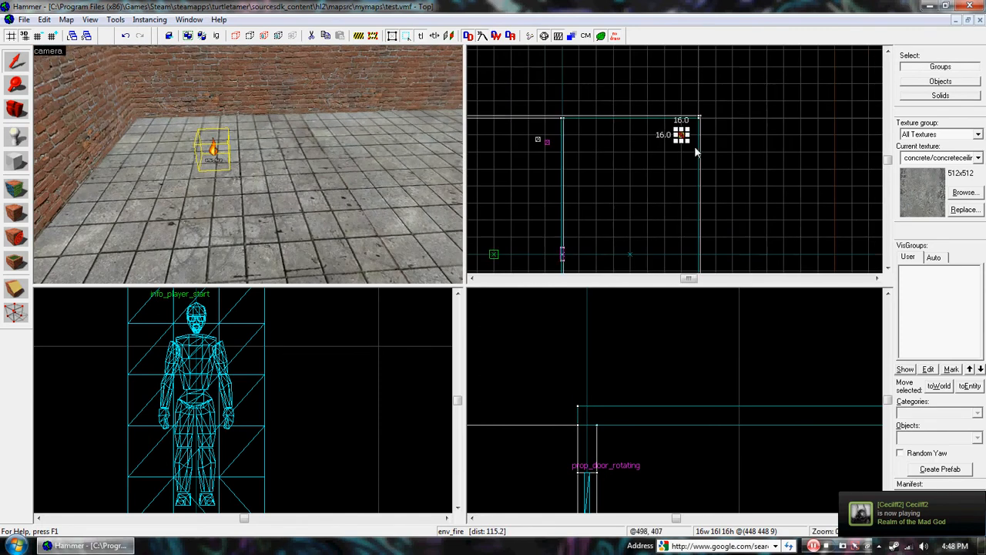
drag(680, 135, 630, 186)
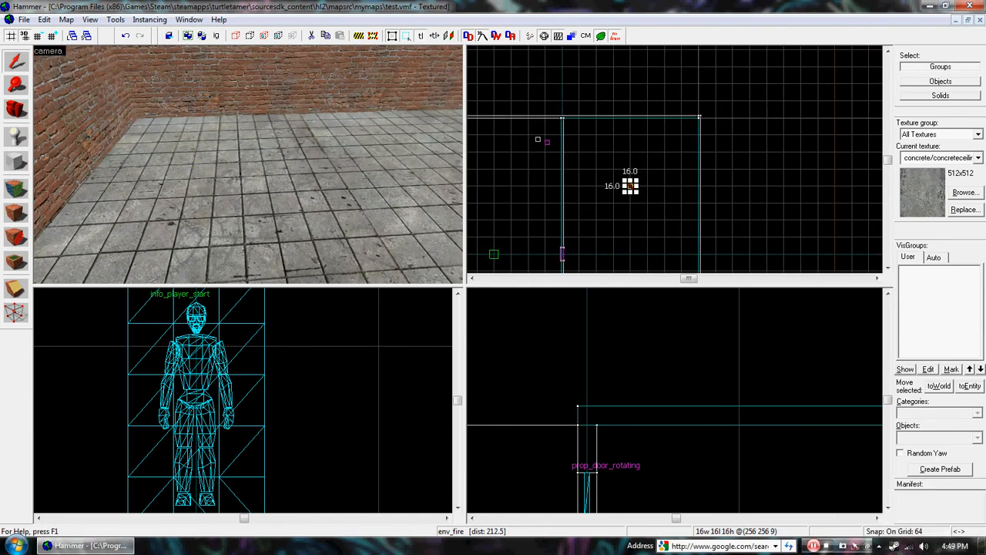
Enable the Infinite Duration, Start On and Start Full flags in the env_fire's properties.
key(z)
key(a)
key(w)
key(z)
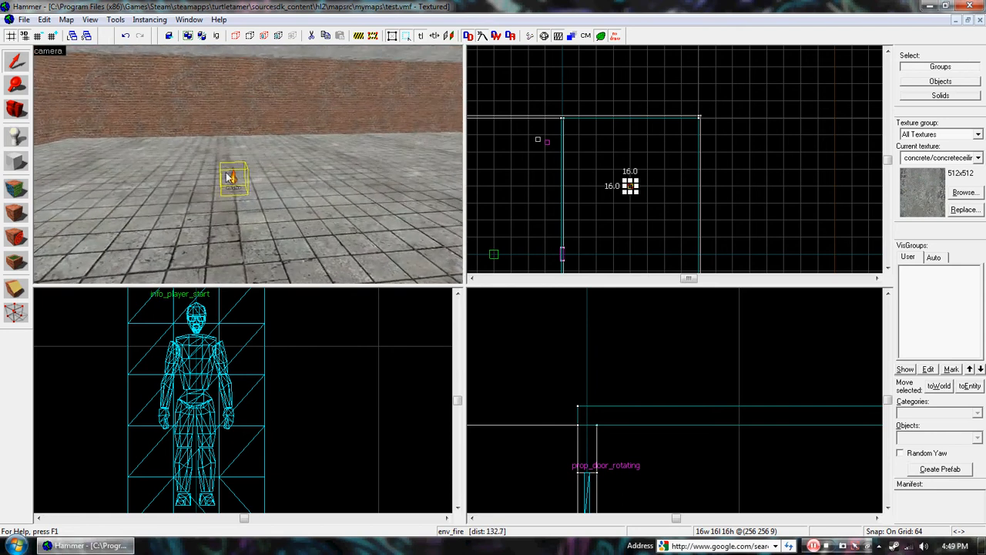
scroll(236, 181, up, 2)
double_click(229, 185)
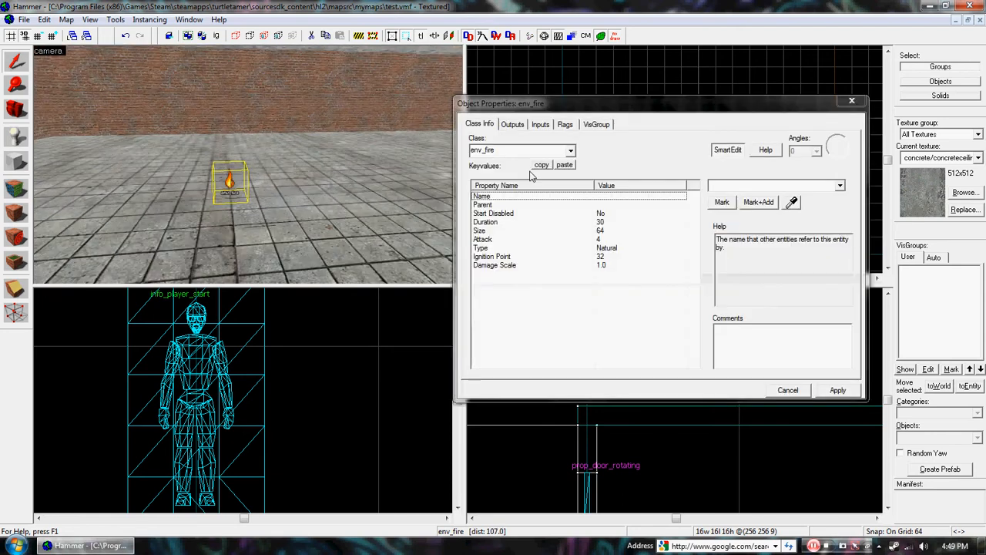
click(566, 126)
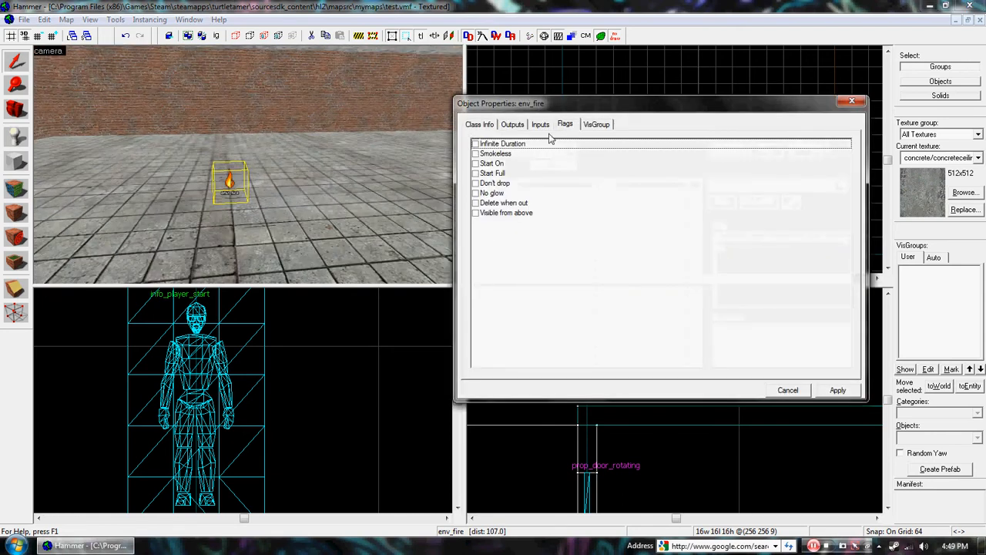
click(475, 144)
click(475, 163)
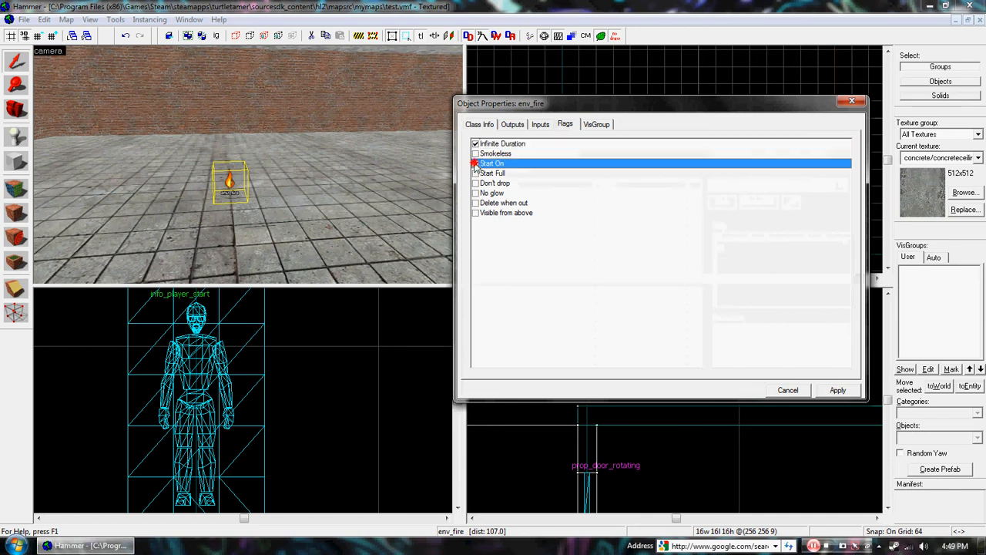
click(476, 173)
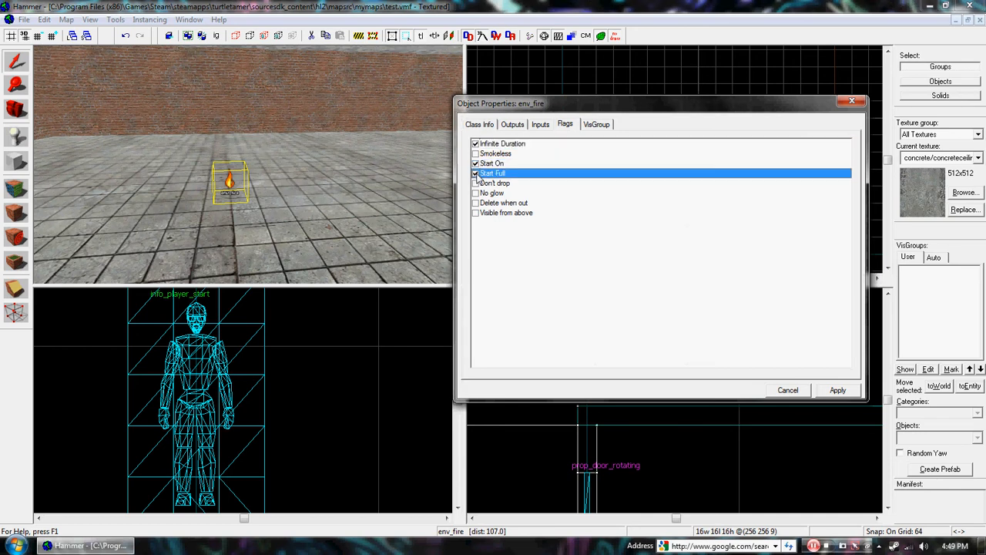
Review the env_fire's Size property and its description, and close the object properties.
click(480, 124)
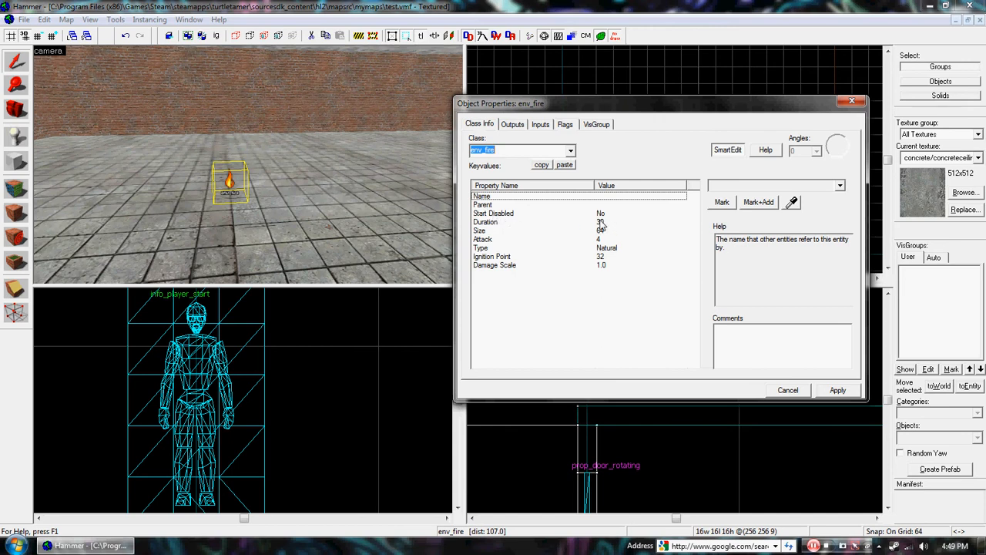
click(563, 231)
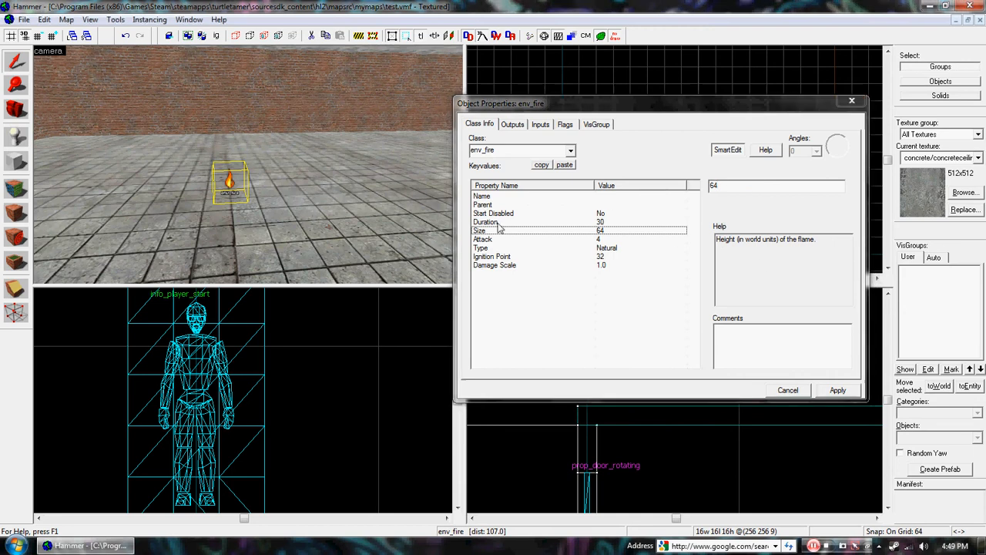
scroll(575, 201, down, 2)
scroll(332, 204, up, 1)
scroll(327, 207, up, 1)
click(852, 101)
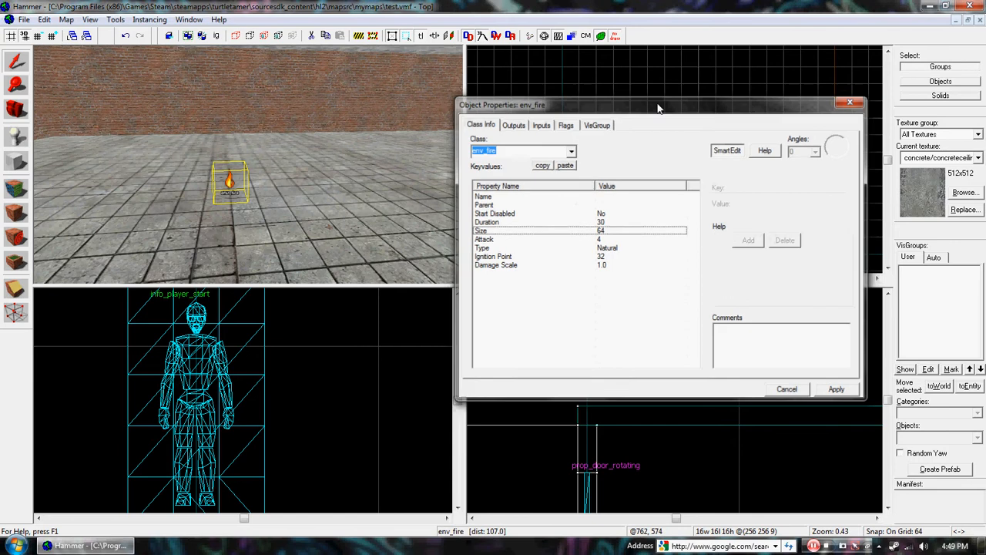
Examine the env_fire's placement on the room floor from several angles in the 3D view.
key(z)
key(w)
key(s)
key(d)
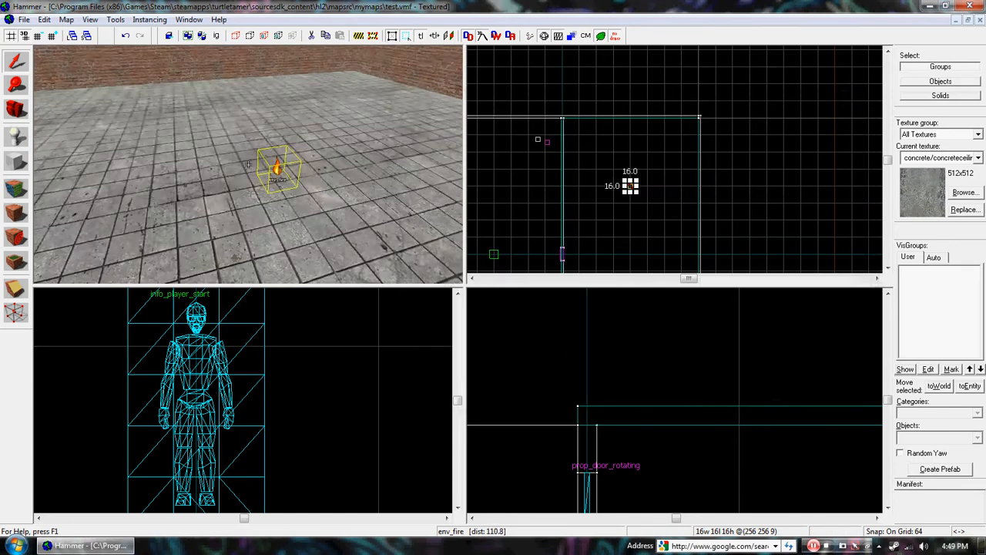
key(a)
key(z)
scroll(237, 200, down, 1)
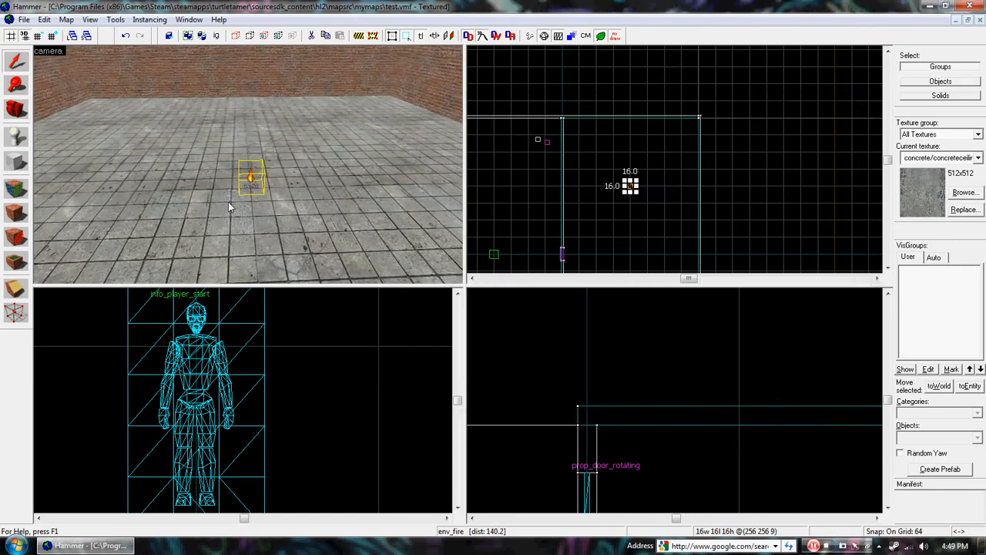
key(z)
key(w)
key(a)
key(s)
key(z)
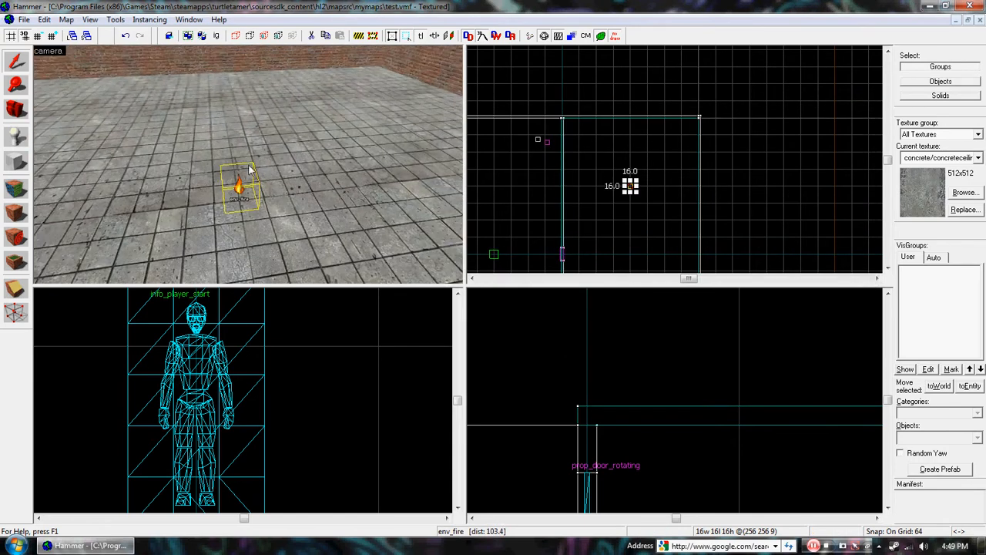
Create a light entity in the room beside the env_fire, at 256, 320 in the top view.
click(14, 137)
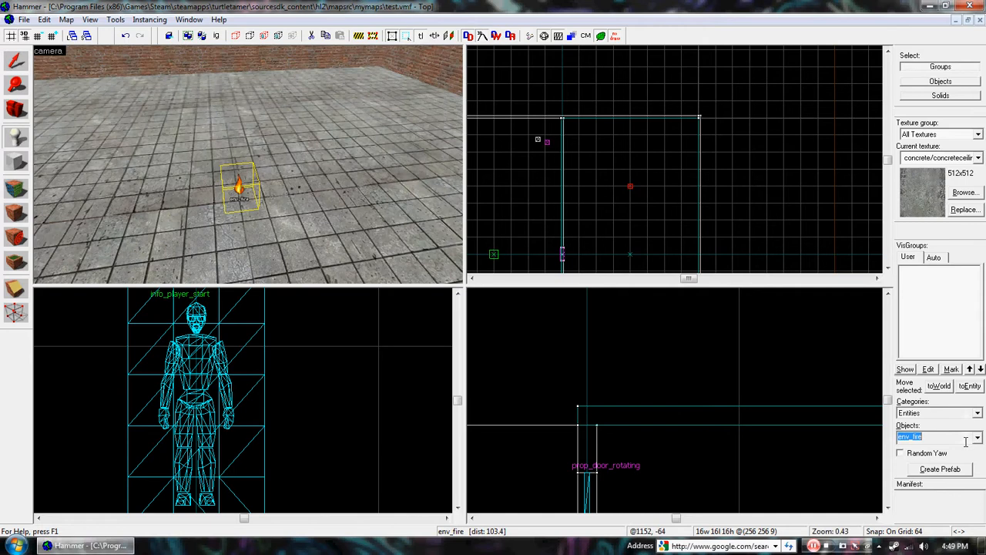
text(light)
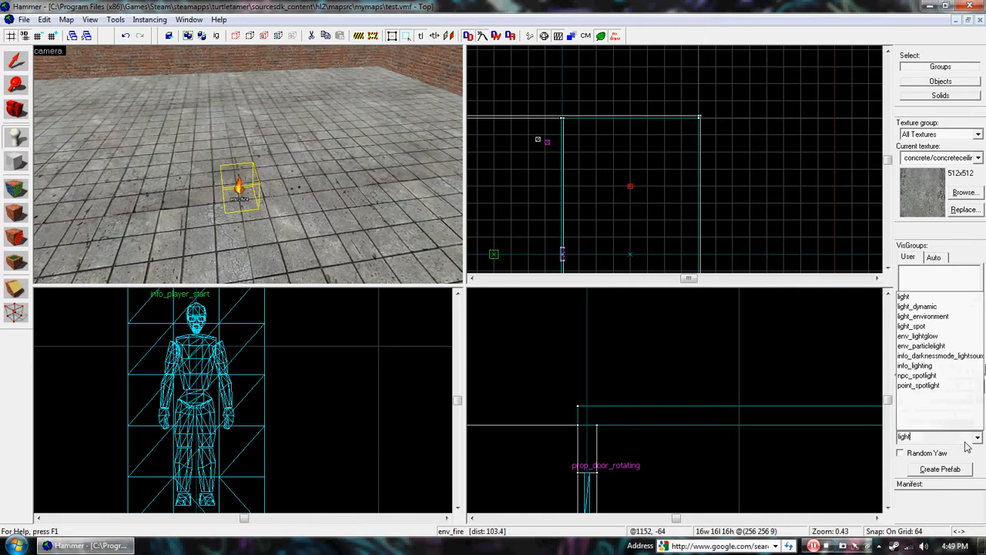
click(910, 295)
click(630, 170)
key(Return)
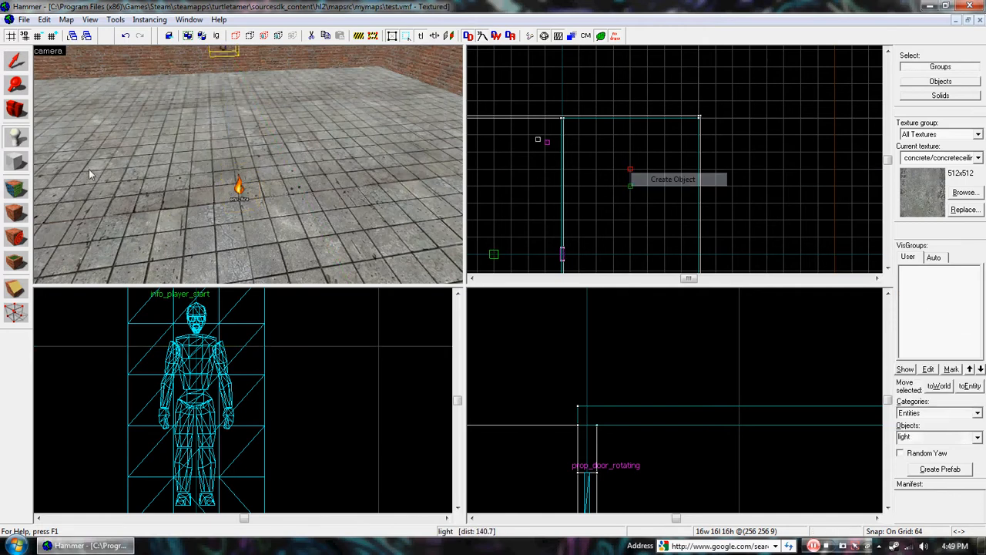
key(shift+s)
key(ctrl+shift+e)
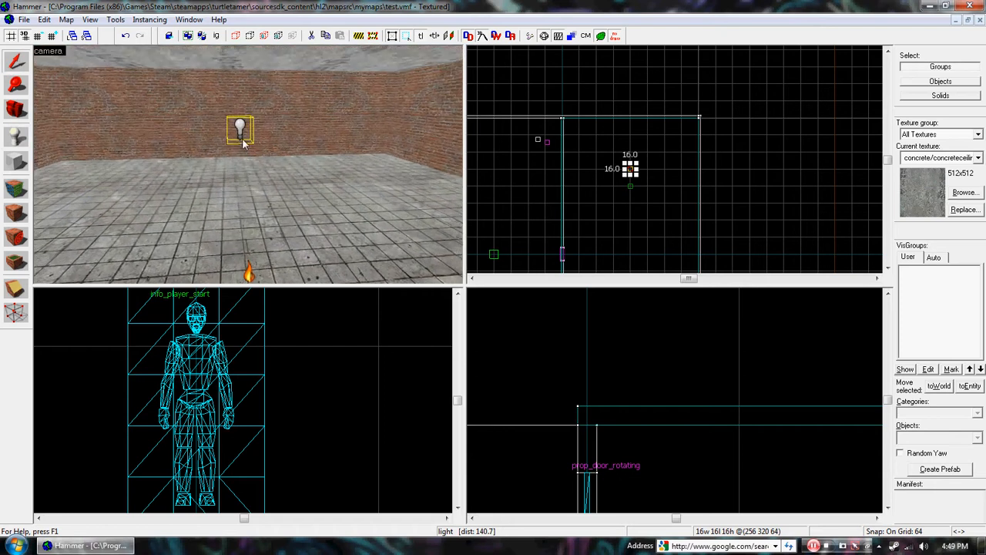
Set the light's Brightness colour to orange (214 132 10), apply it and close the object properties.
key(alt+Return)
click(606, 204)
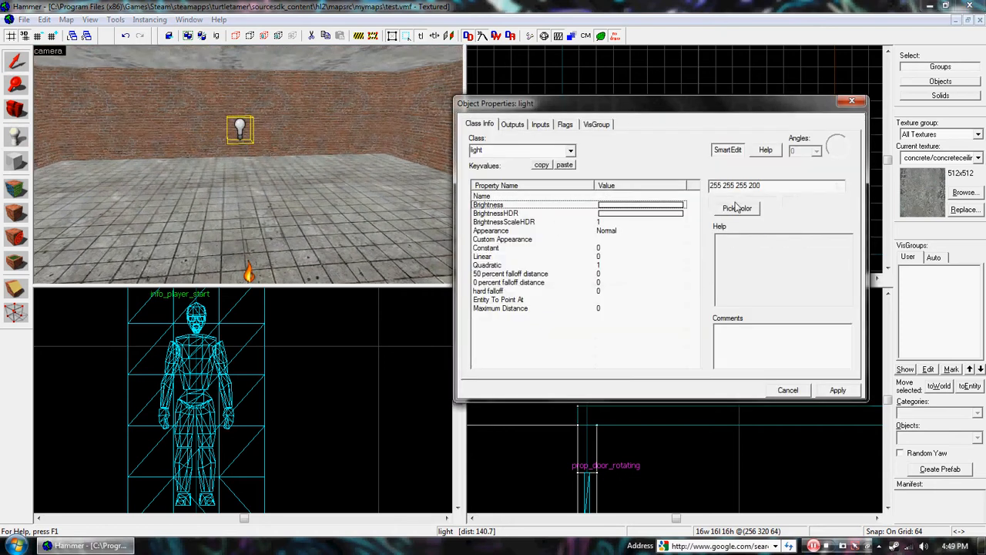
click(726, 203)
click(675, 169)
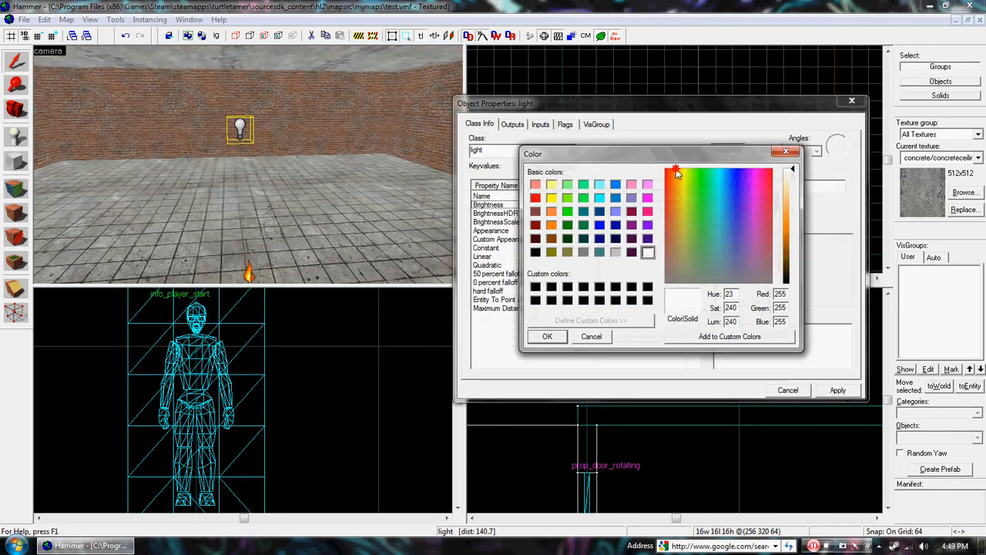
drag(801, 176, 800, 229)
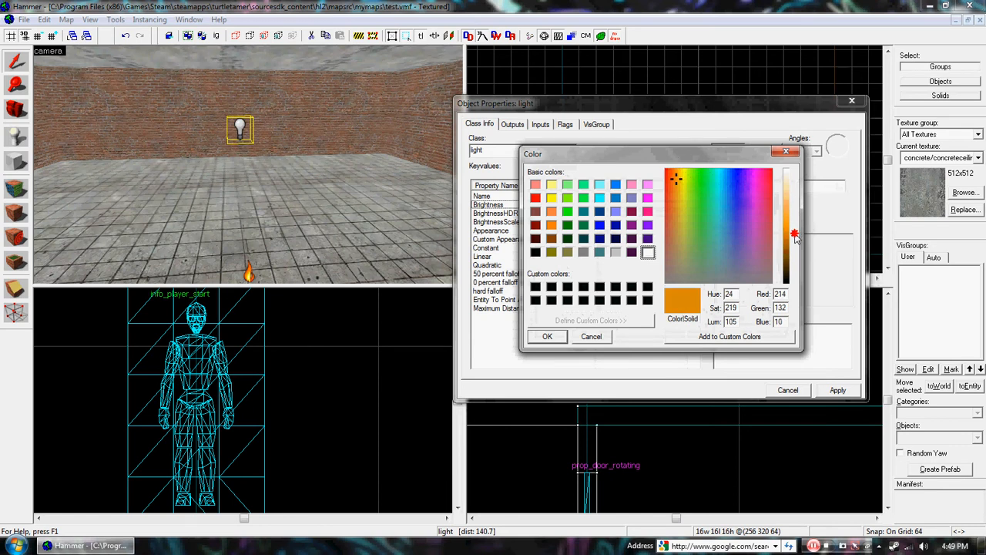
click(547, 336)
click(832, 390)
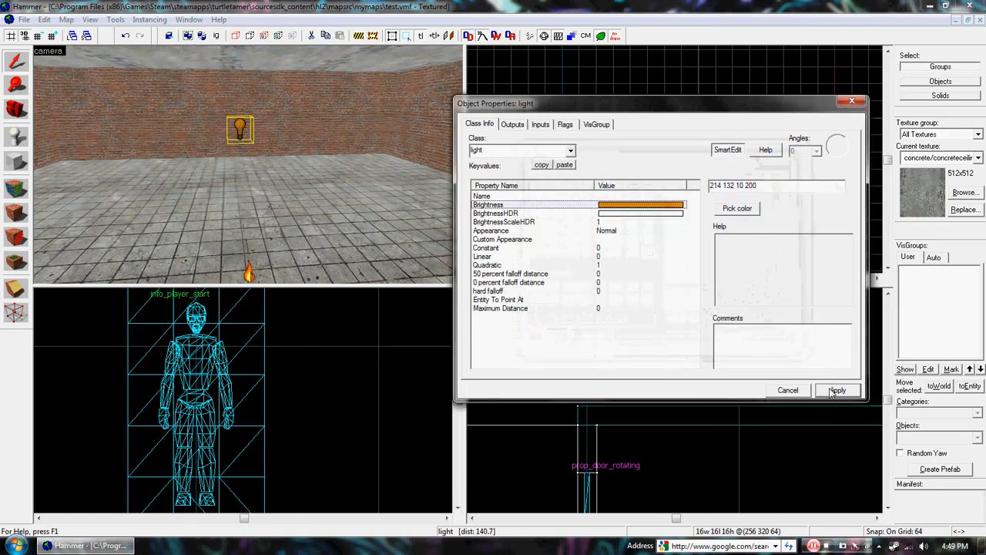
click(851, 101)
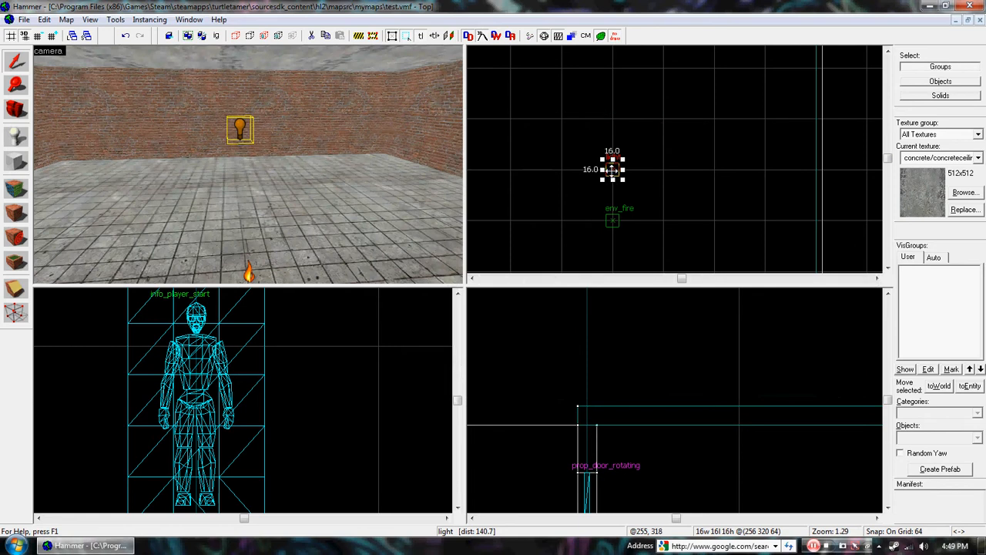
Move the light over the env_fire at 256, 256 and lower it to just above the fire on a 32-unit grid.
drag(612, 171, 612, 221)
scroll(678, 323, down, 7)
scroll(809, 392, up, 5)
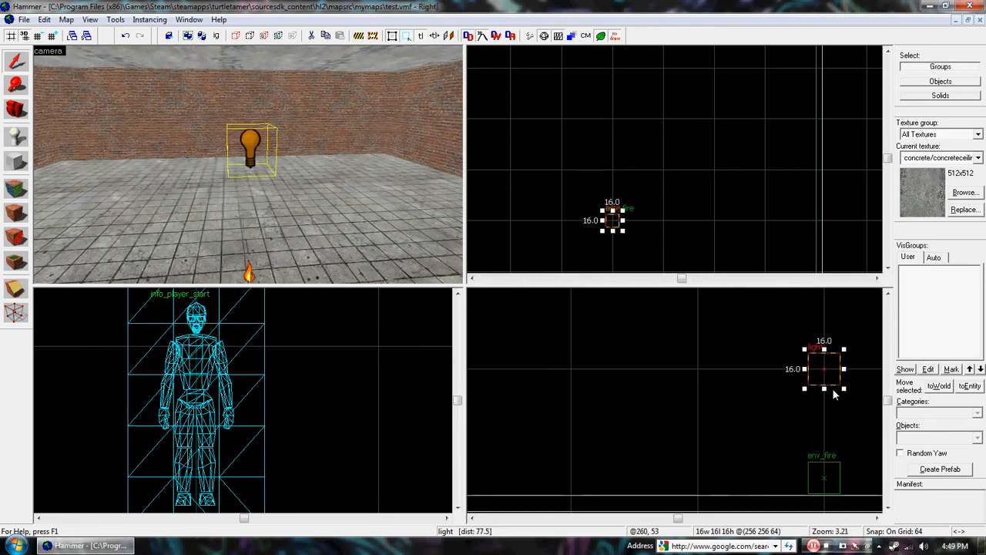
key(z)
key(s)
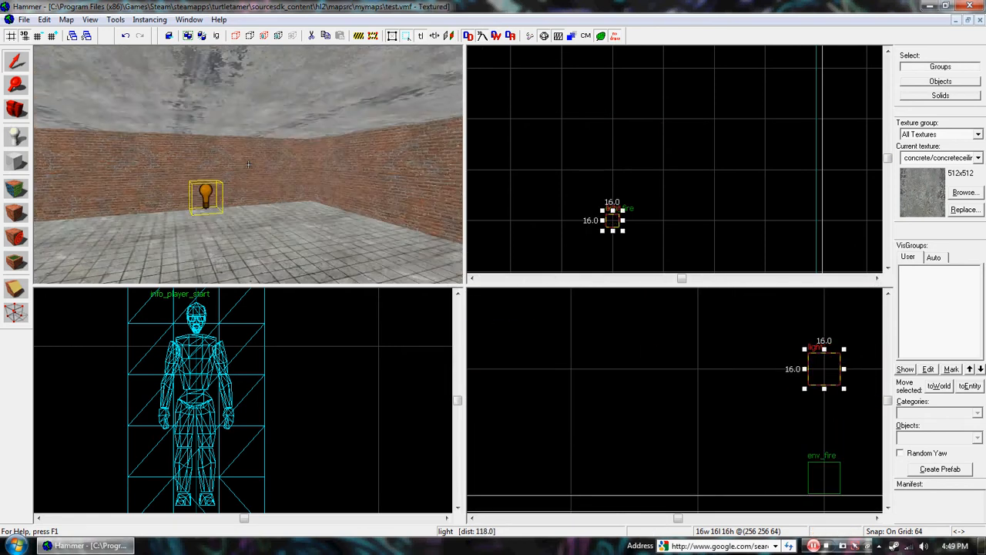
key(w)
key(z)
key([)
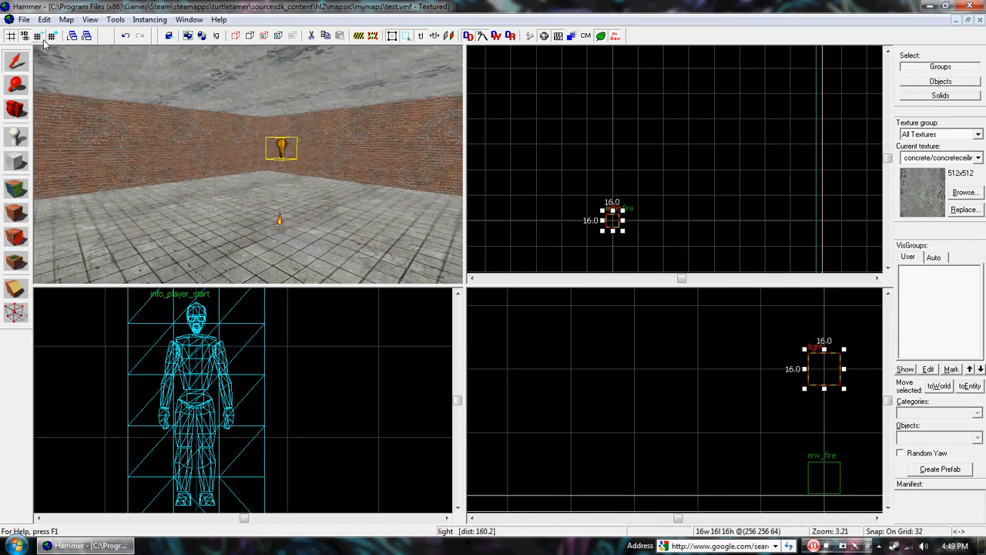
drag(809, 367, 812, 426)
key(Escape)
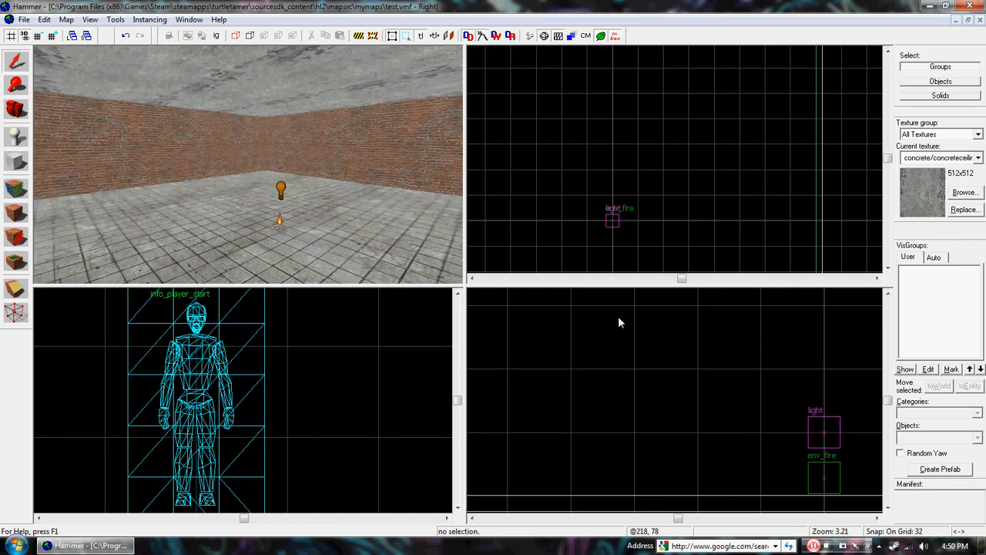
Examine the placement of the light and env_fire within the room from several angles in the 3D view.
key(z)
key(a)
key(w)
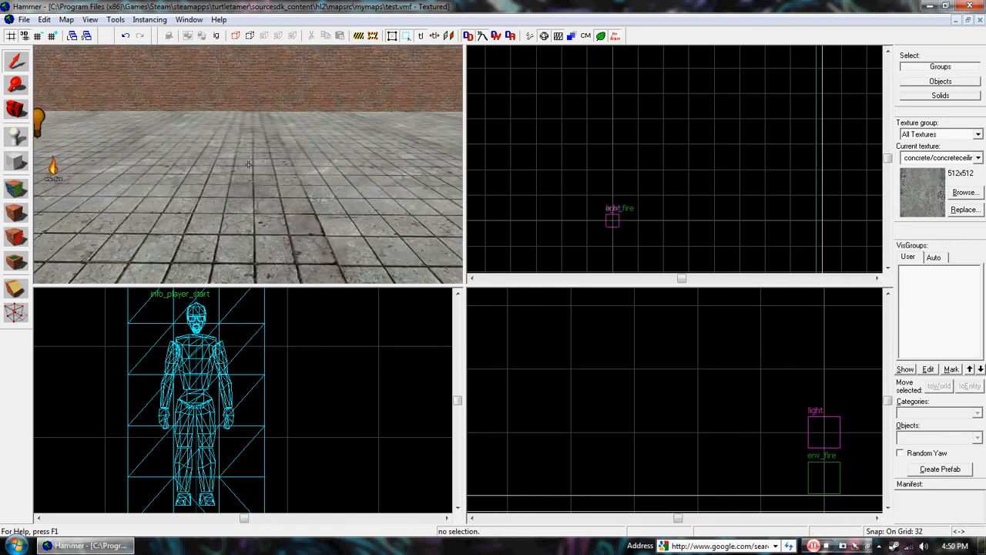
key(s)
key(w)
key(s)
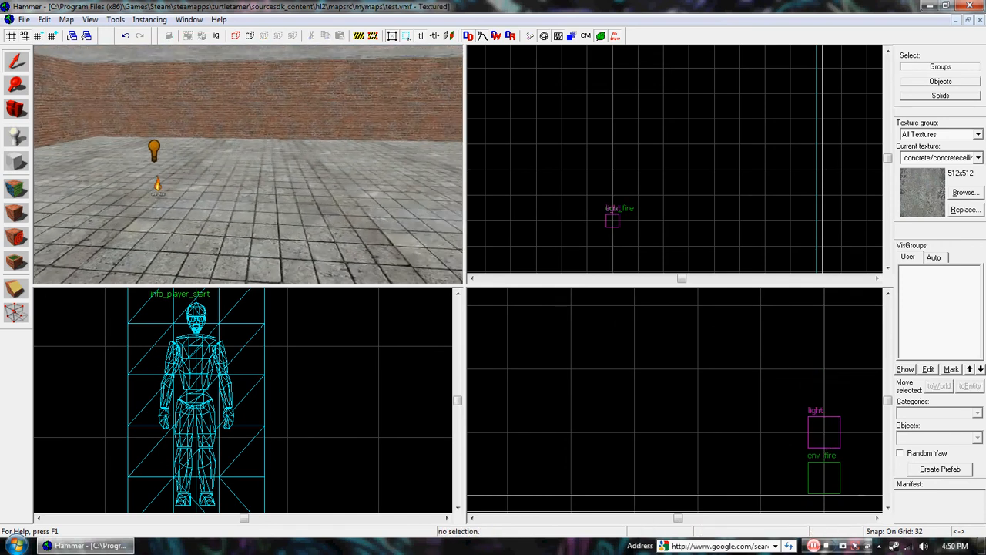
key(z)
key(z)
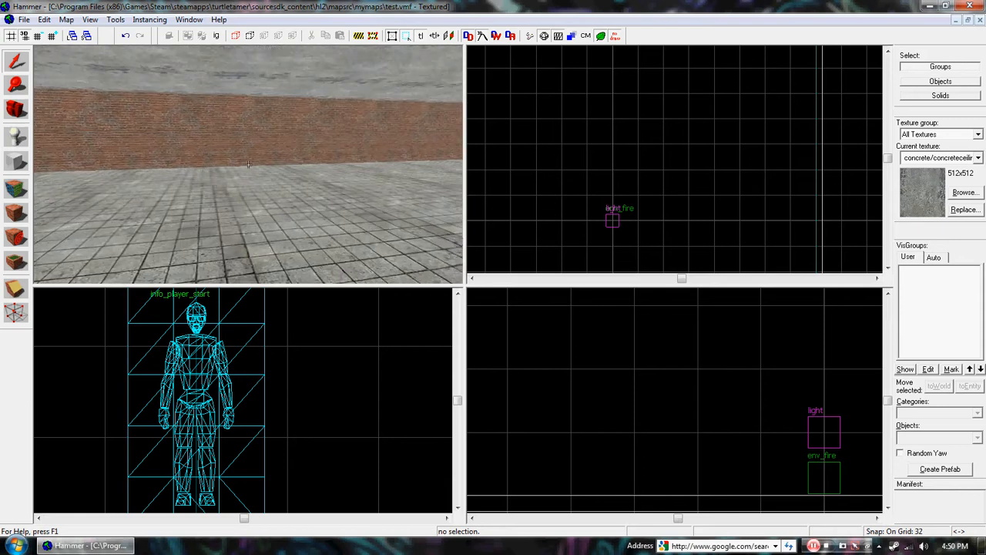
key(z)
scroll(624, 146, down, 3)
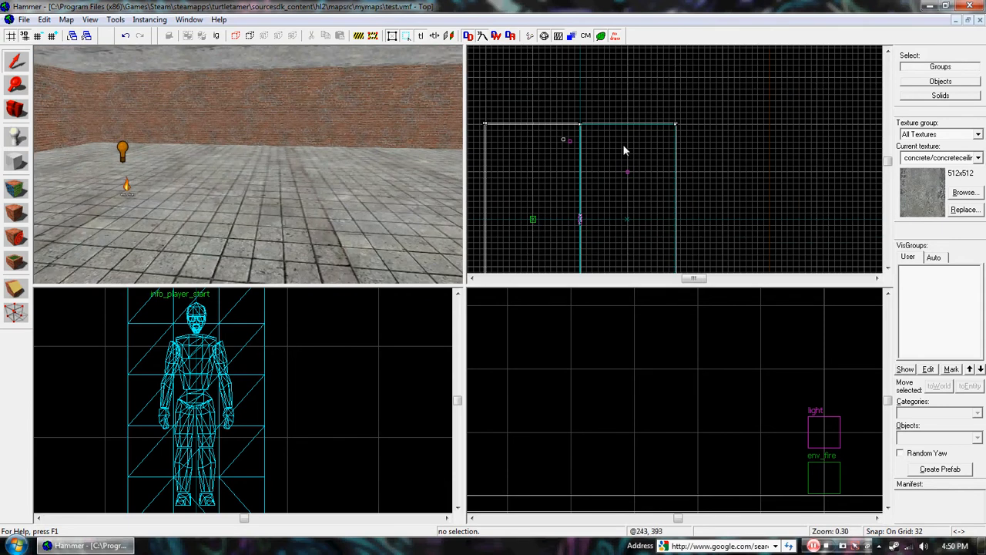
Place a prop_static entity on the room's ceiling in the 3D view.
click(17, 136)
key(z)
key(z)
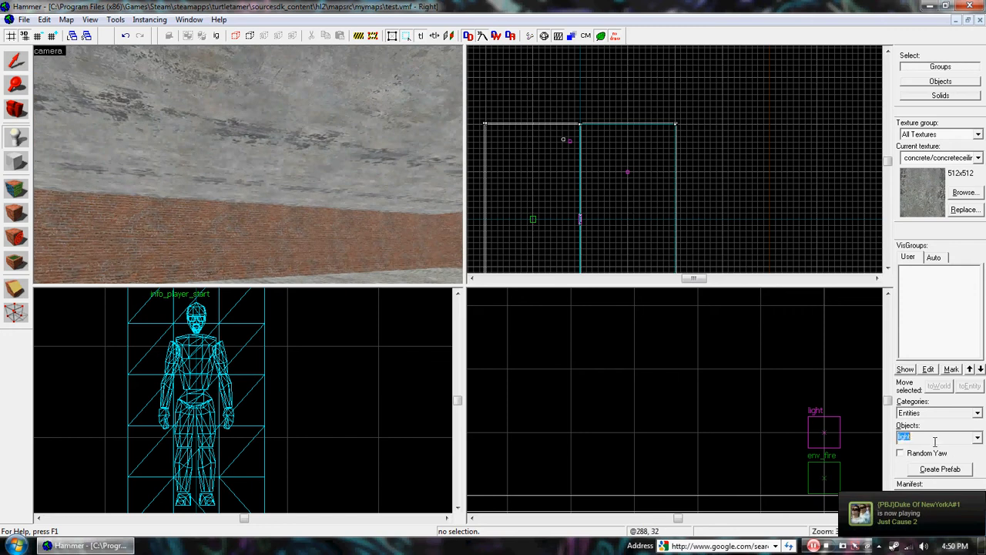
text(prop_s)
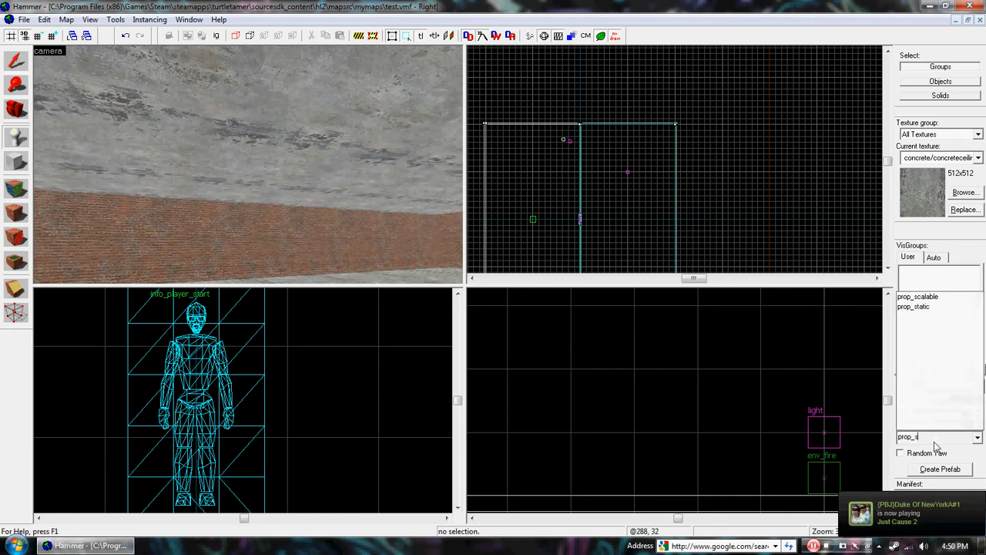
text(tatic)
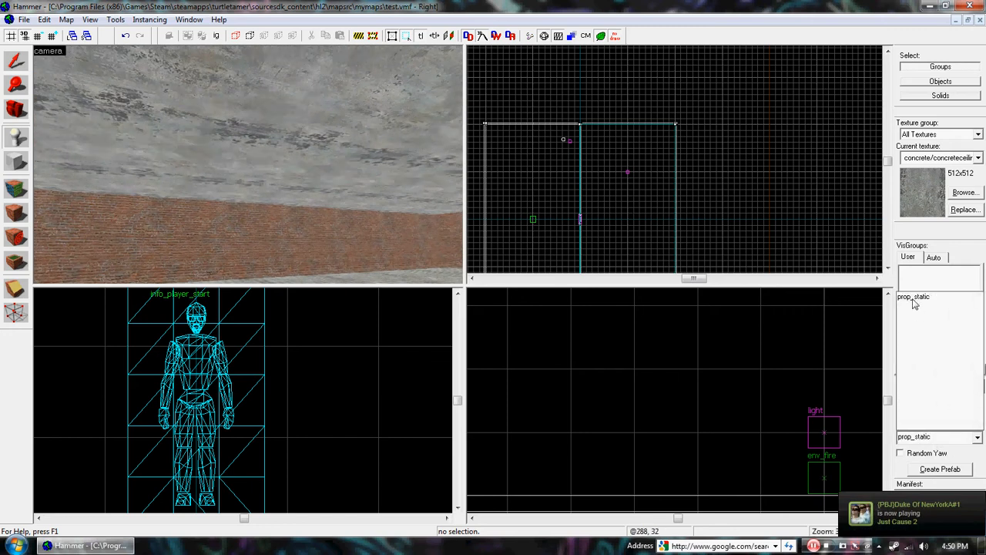
click(913, 302)
click(202, 119)
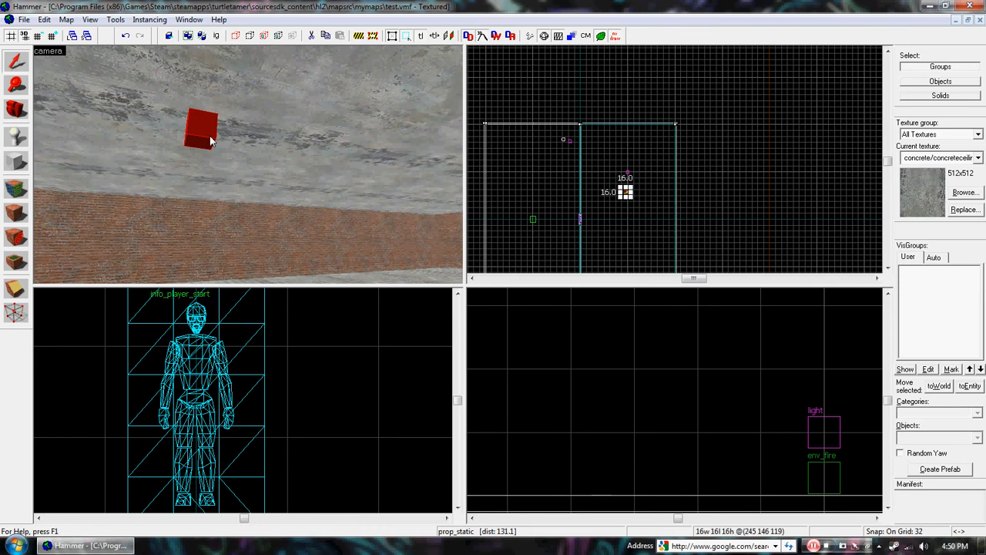
Open the model browser for the ceiling prop_static's World Model property.
double_click(212, 140)
click(493, 221)
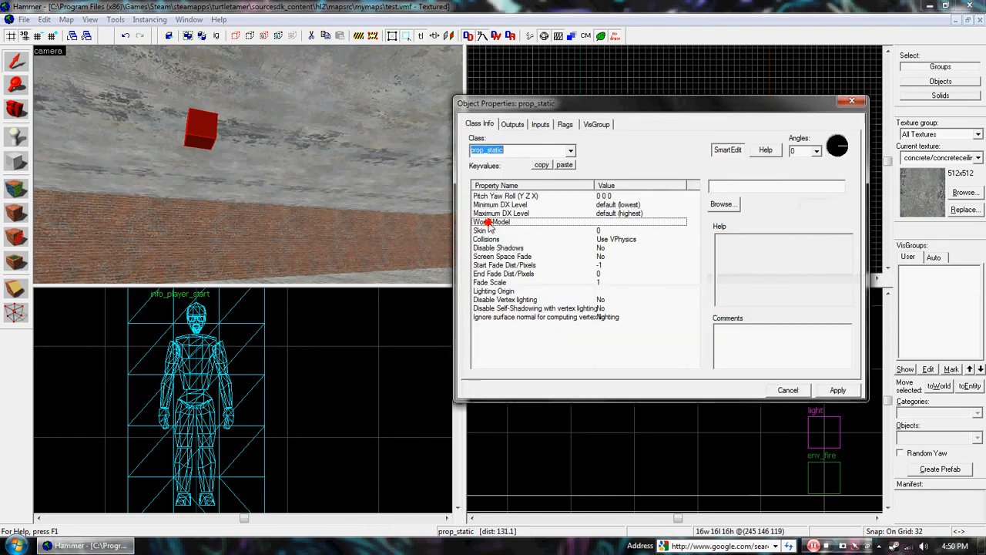
click(723, 205)
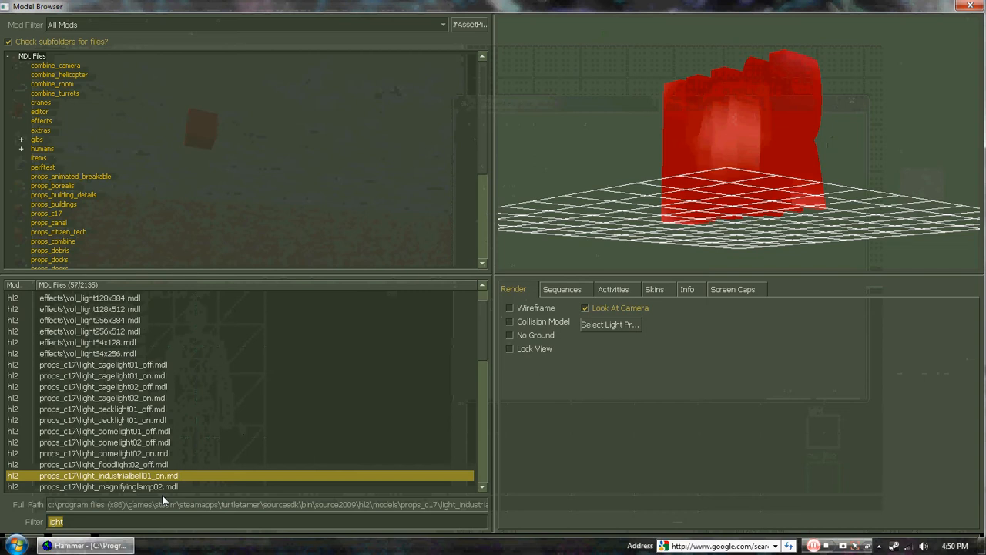
scroll(162, 494, down, 13)
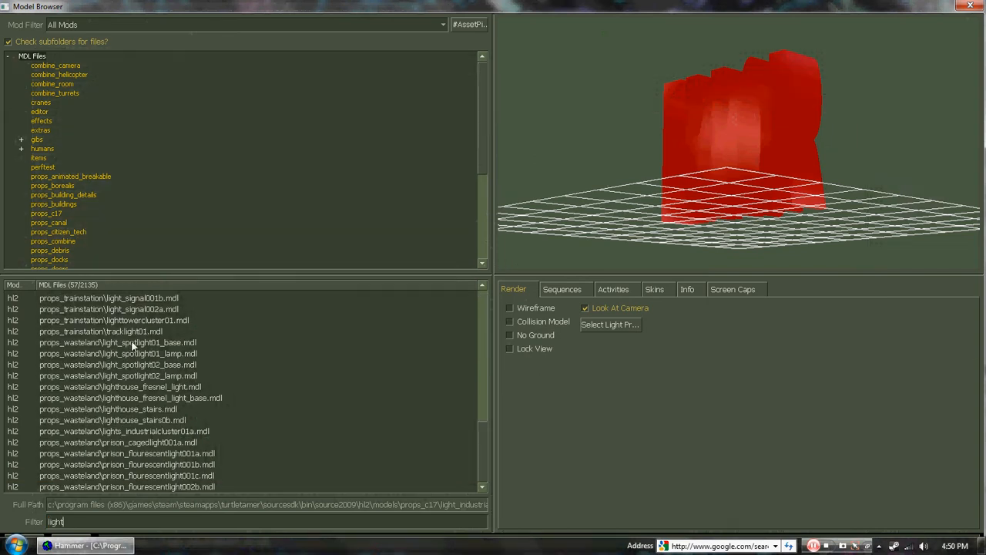
Preview the models matching the "light" filter to find a suitable ceiling lamp.
click(131, 342)
key(Up)
key(Up)
key(Up)
key(Up)
key(Up)
key(Up)
key(Up)
key(Up)
key(Up)
key(Up)
key(Up)
key(Up)
key(Up)
key(Up)
key(Up)
key(Up)
key(Up)
key(Up)
key(Up)
key(Up)
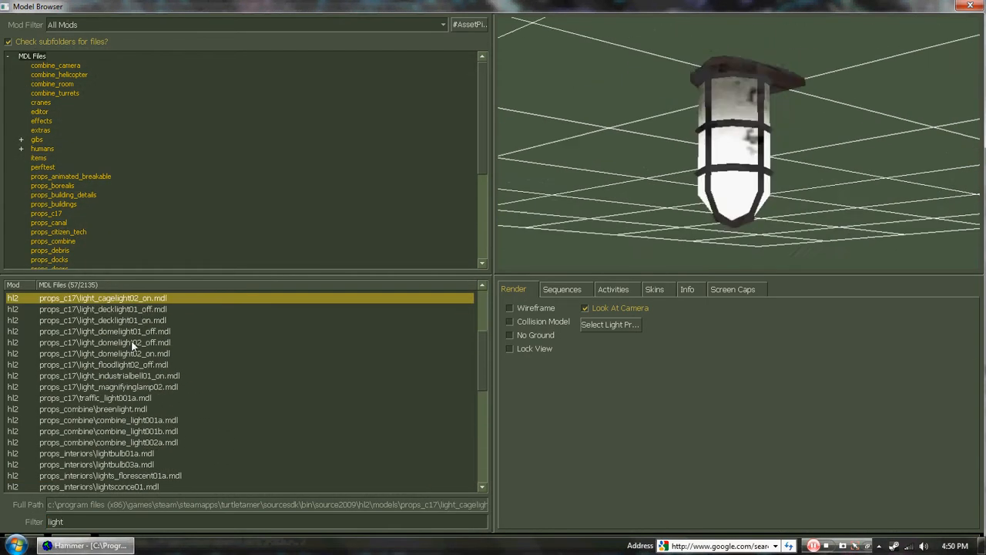
key(Up)
key(Up)
key(Up)
key(Up)
key(Up)
key(Up)
key(Up)
key(Up)
key(Up)
key(Up)
key(Up)
key(Up)
key(Down)
key(Down)
key(Down)
key(Down)
key(Down)
key(Down)
key(Down)
key(Down)
key(Down)
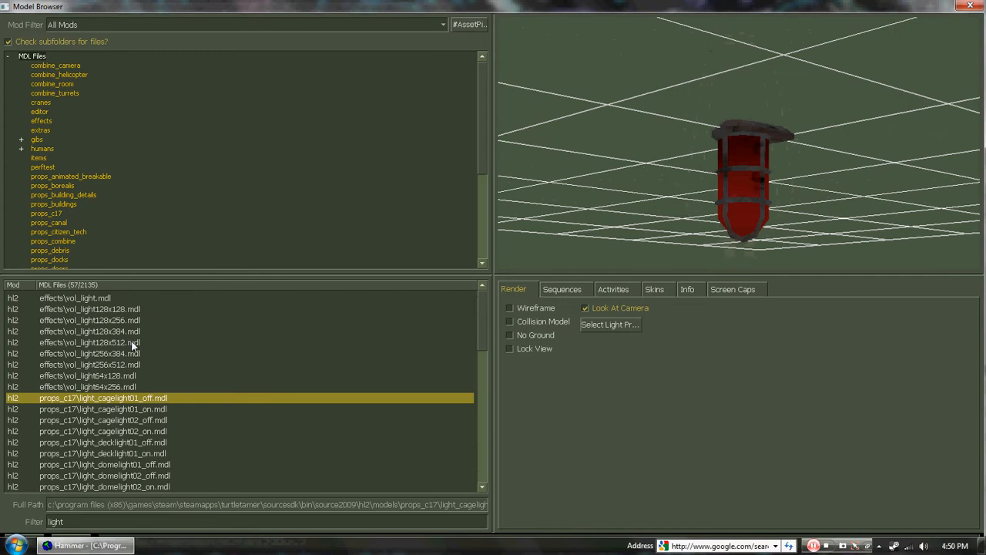
key(Down)
key(Down)
key(Down)
key(Down)
key(Down)
key(Down)
key(Down)
key(Down)
key(Down)
key(Down)
key(Down)
key(Down)
key(Down)
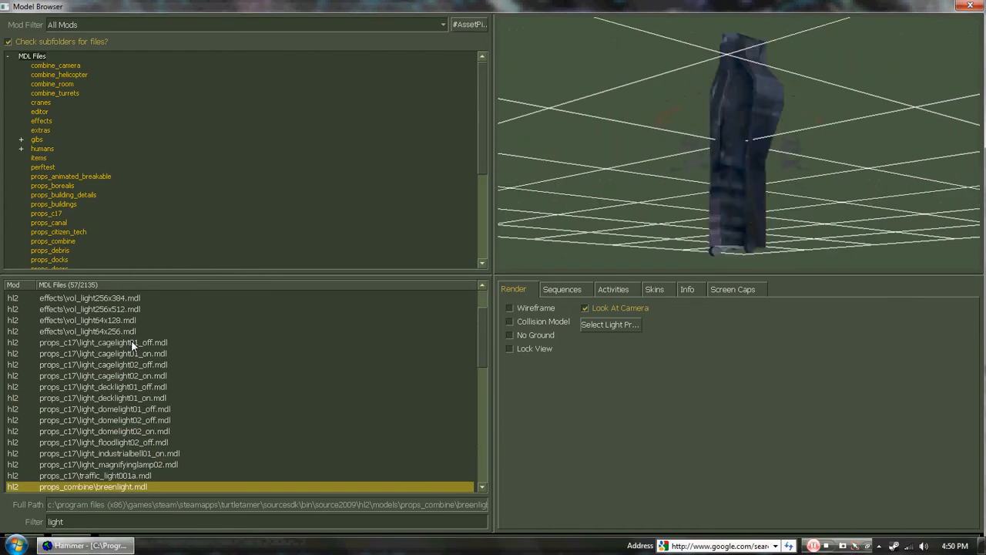
key(Down)
key(Down)
key(Down)
key(Down)
key(Down)
key(Down)
key(Up)
key(Up)
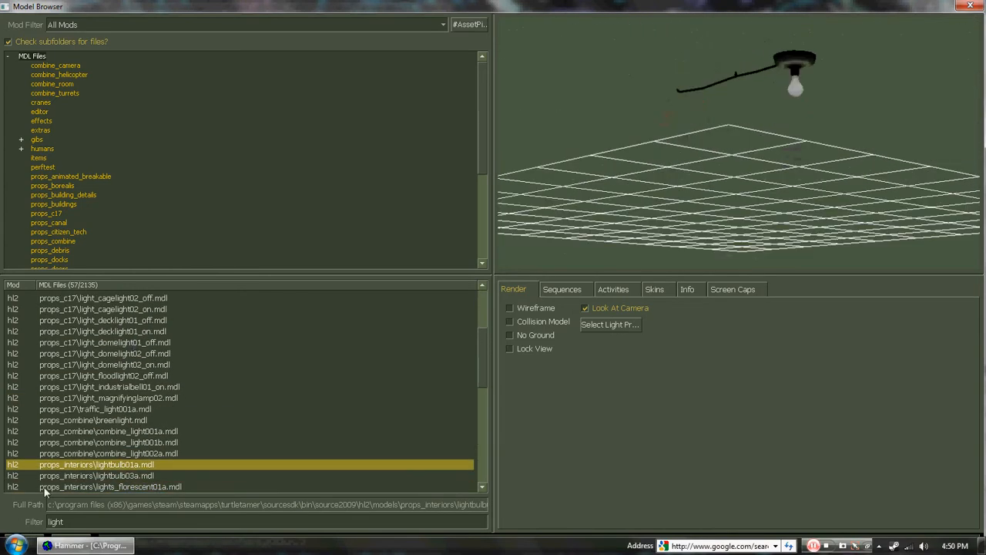
Assign props_interiors/lightbulb01a.mdl as the prop_static's World Model, apply it and close the object properties.
double_click(120, 466)
click(836, 391)
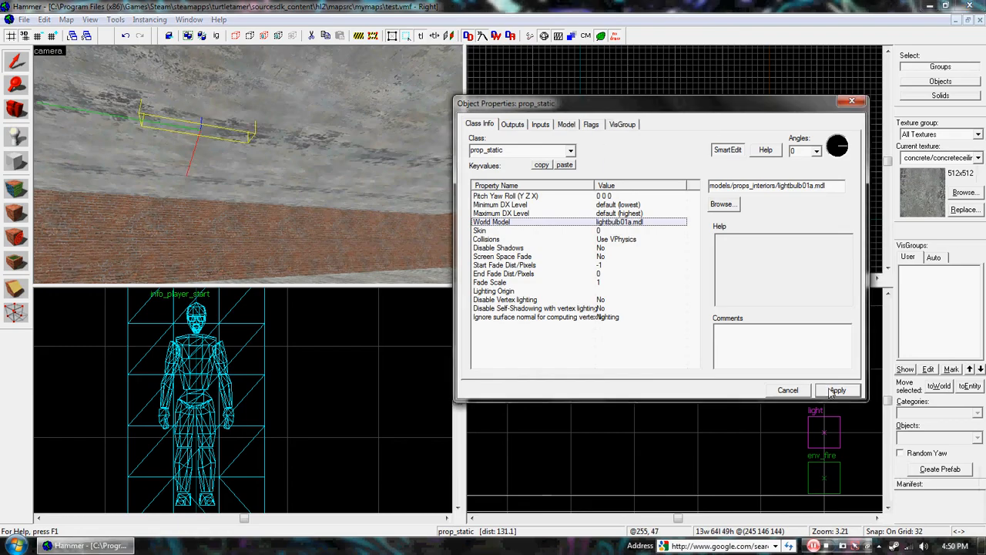
click(853, 102)
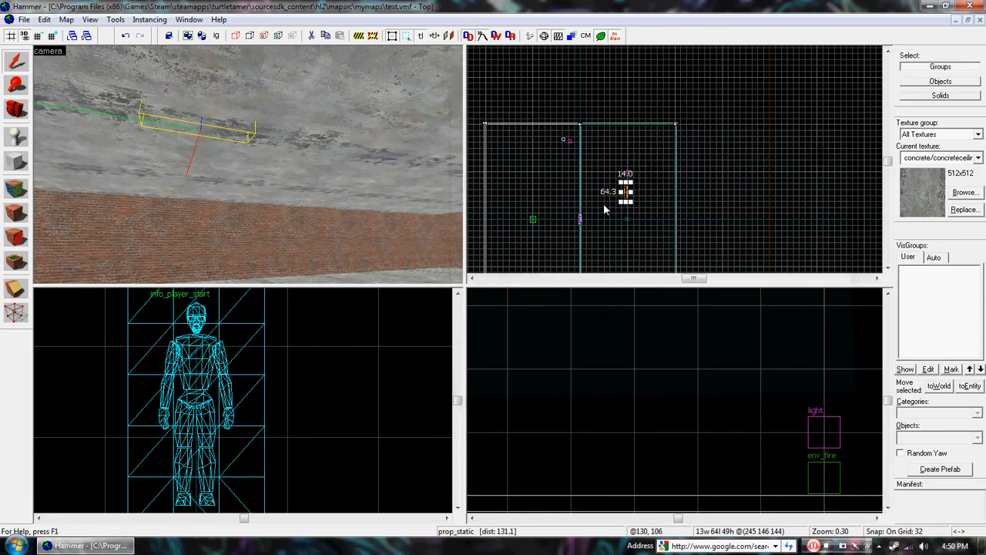
Move the light bulb prop to 256, 128 in the top view, in line with the light and env_fire.
scroll(647, 162, up, 5)
scroll(636, 148, up, 4)
drag(634, 149, 647, 165)
scroll(625, 160, down, 5)
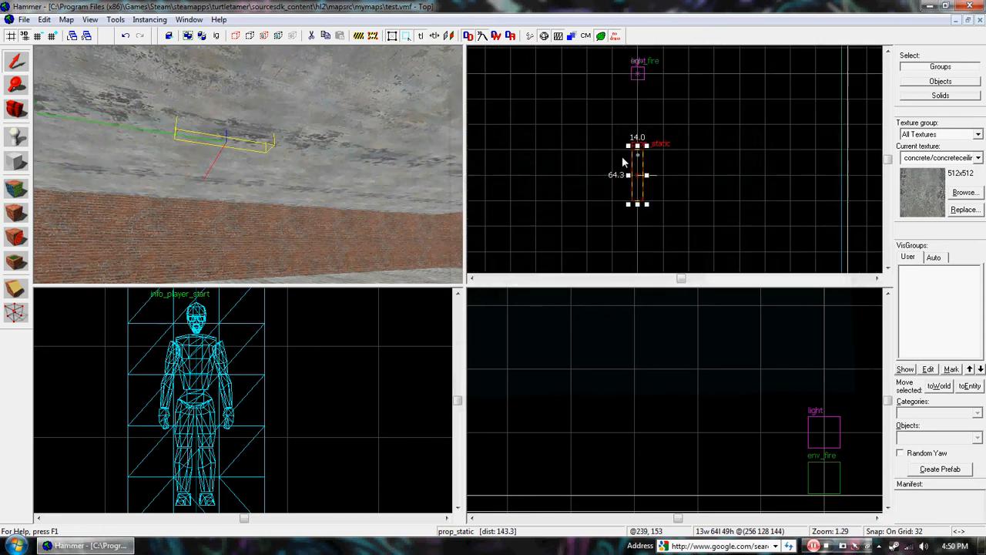
Reduce the grid to 8 units and shift the light bulb prop to 256, 104 in the top view.
key(bracketright)
key(bracketright)
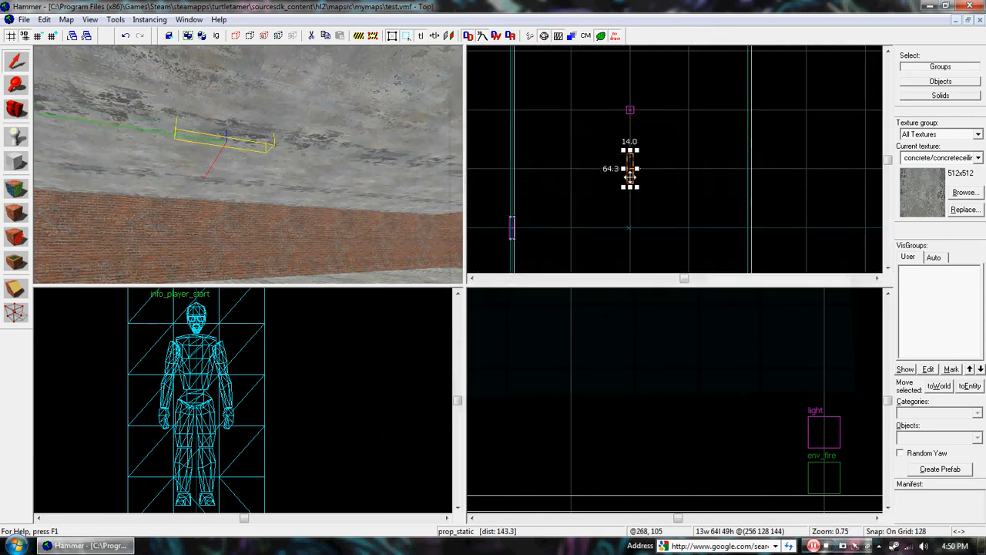
scroll(630, 174, up, 5)
key(bracketleft)
key(bracketleft)
key(bracketleft)
key(bracketleft)
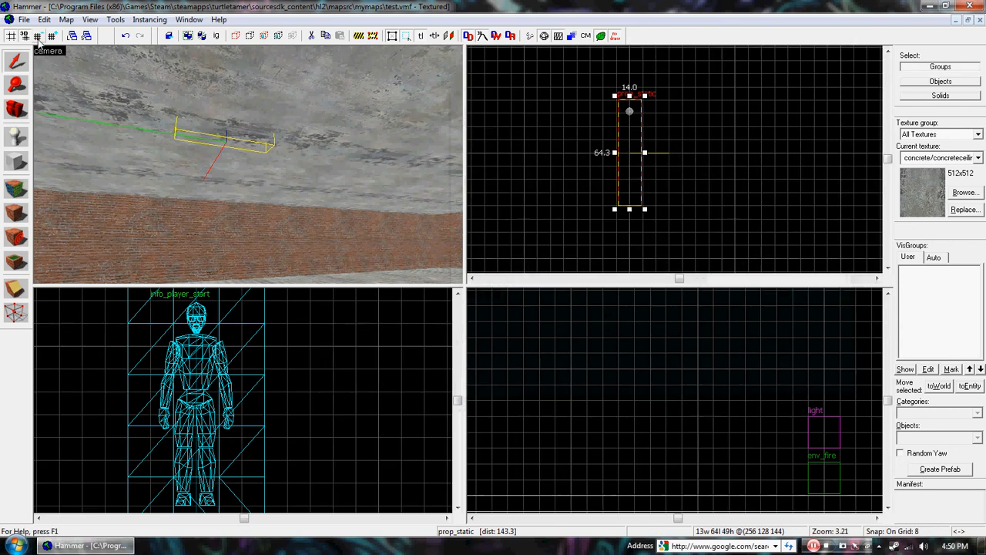
drag(634, 139, 637, 177)
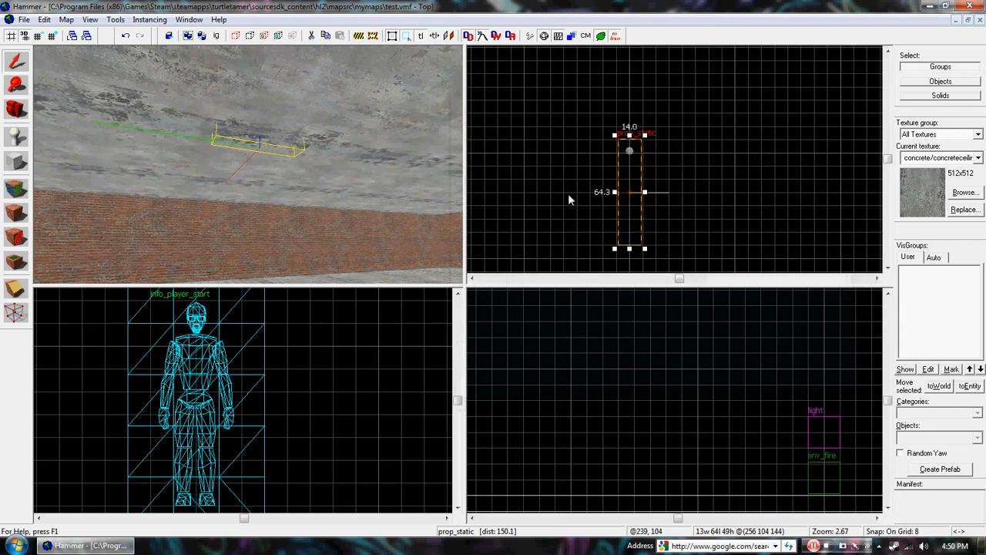
Lower the light bulb prop to a height of 105 in the side view and inspect it in 3D.
scroll(580, 344, down, 5)
scroll(682, 330, up, 7)
drag(652, 299, 654, 361)
key(z)
key(w)
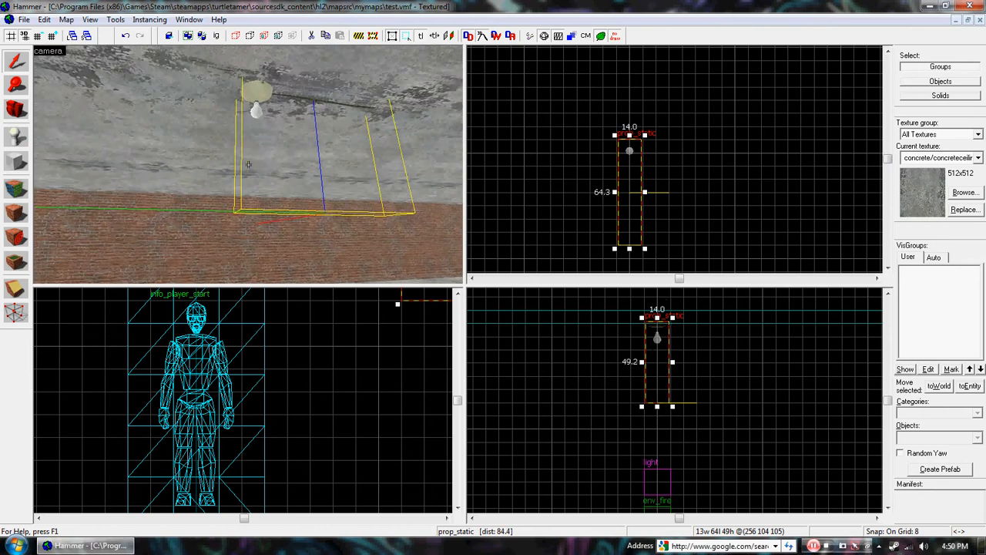
Place a light entity on the ceiling beside the light bulb prop.
click(18, 137)
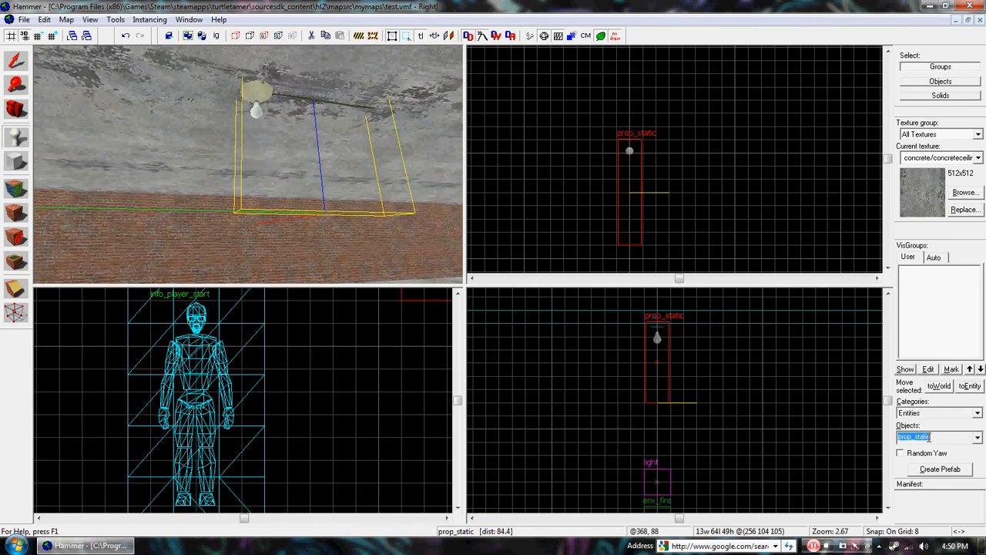
text(light)
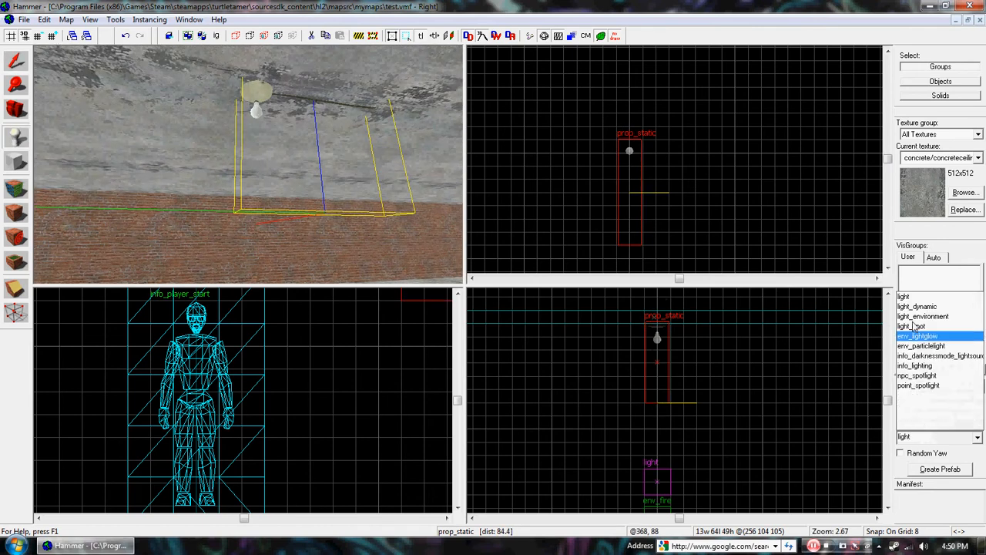
click(916, 298)
click(202, 112)
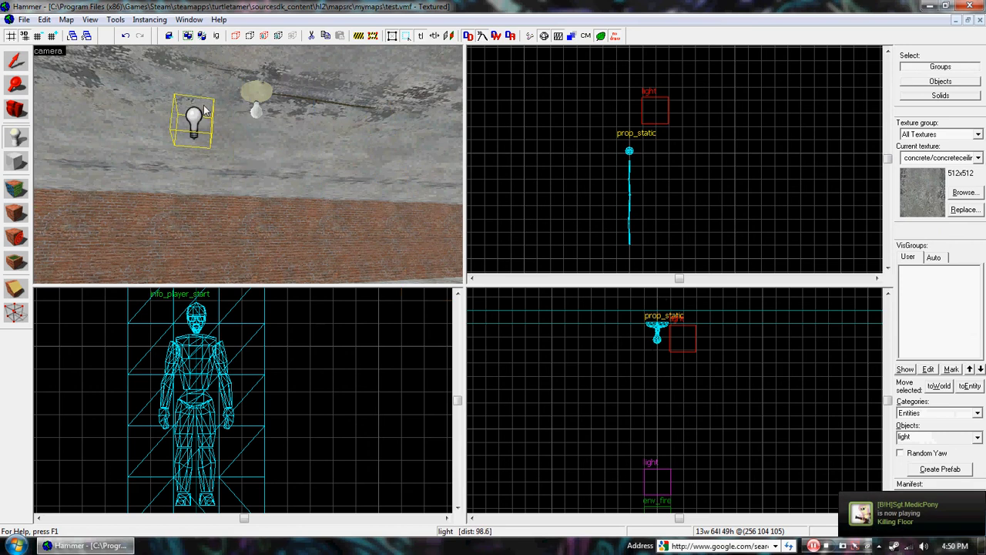
Move the new light directly beneath the bulb prop, to 256, 128 in the top view and height 88 in the side view.
click(16, 60)
scroll(614, 96, up, 3)
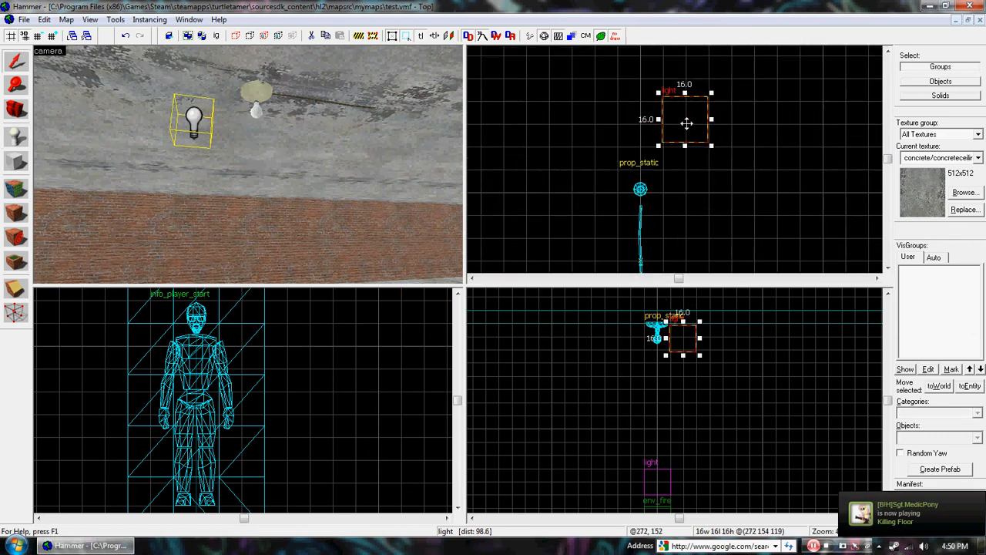
drag(643, 182, 644, 206)
scroll(643, 388, up, 3)
drag(643, 310, 641, 402)
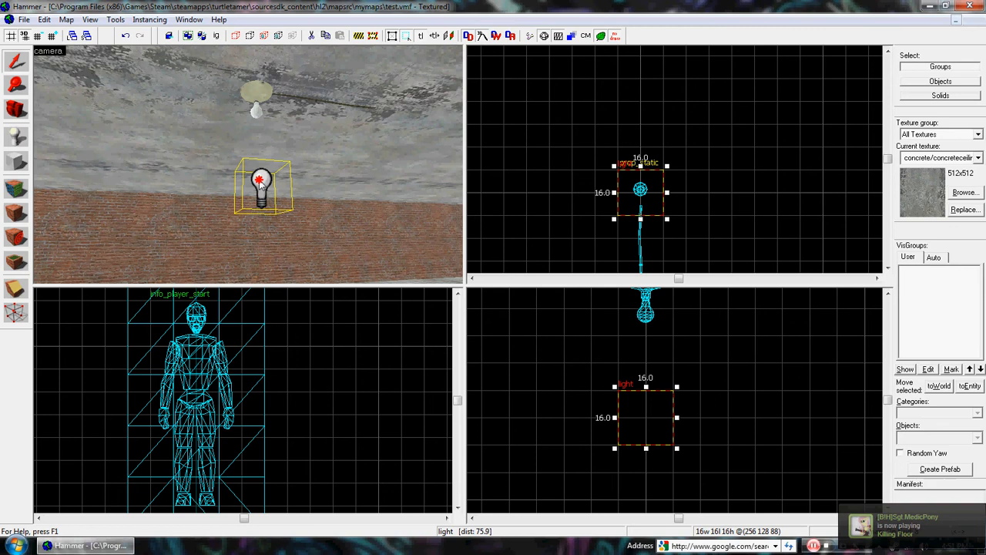
Set the light's Brightness to the warm colour 255 224 179 with intensity 200, apply it and close the object properties.
key(alt+Return)
click(555, 207)
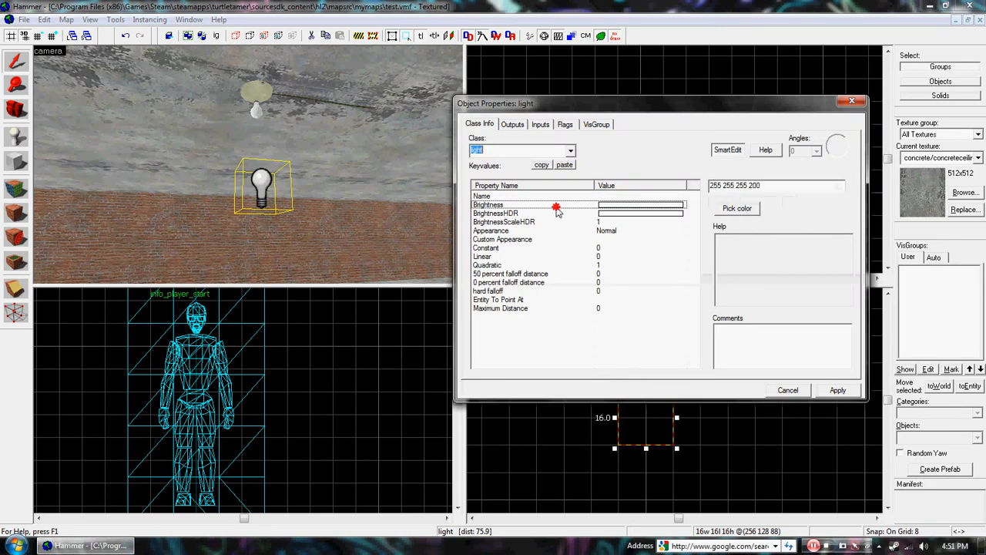
click(736, 208)
click(677, 175)
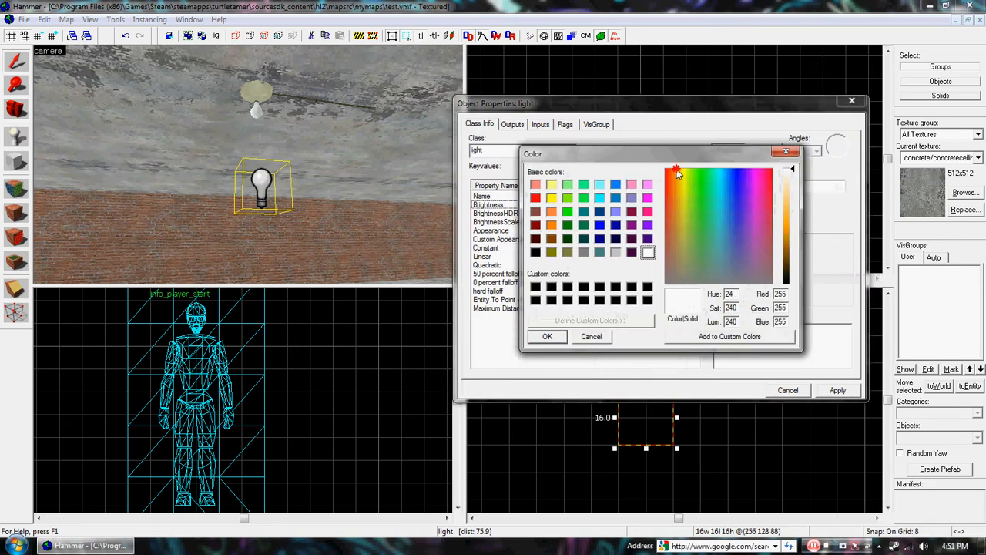
drag(795, 174, 793, 189)
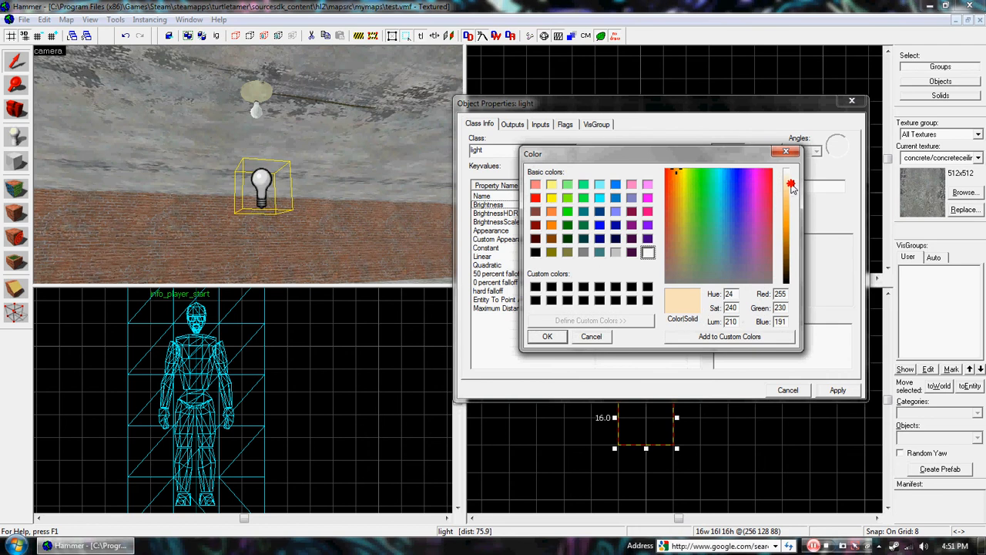
click(549, 336)
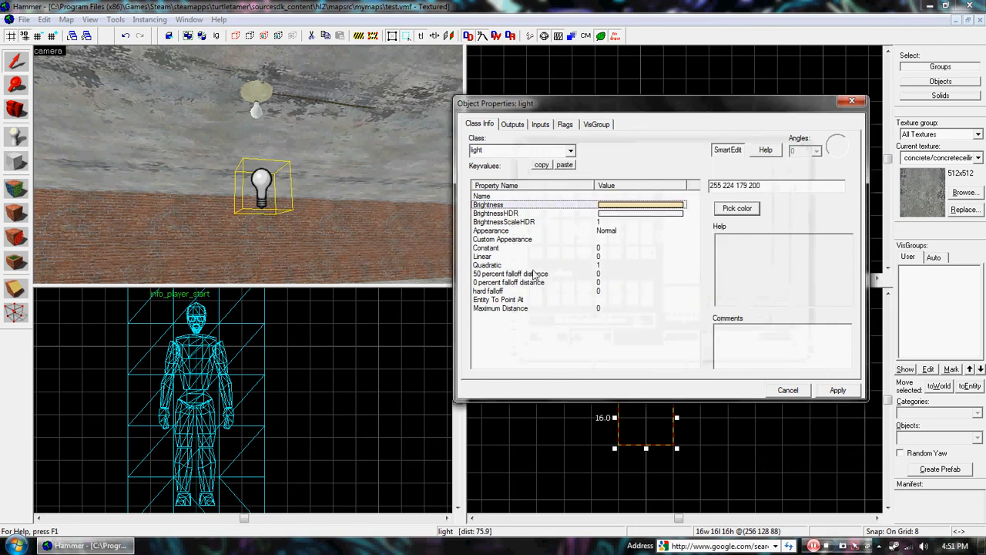
click(572, 125)
click(480, 124)
click(837, 390)
click(850, 98)
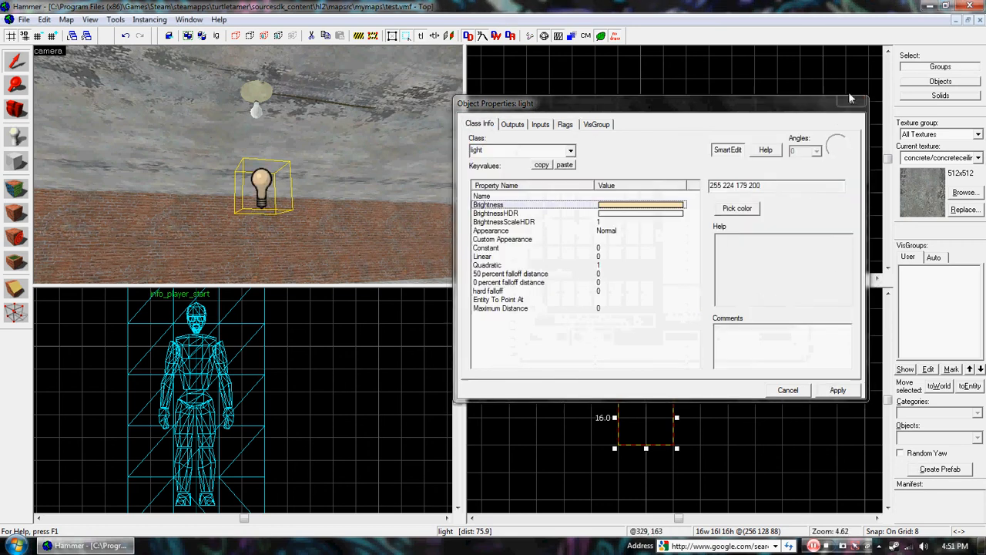
Place a new prop_static entity on an empty part of the ceiling away from the light bulb prop.
key(z)
key(s)
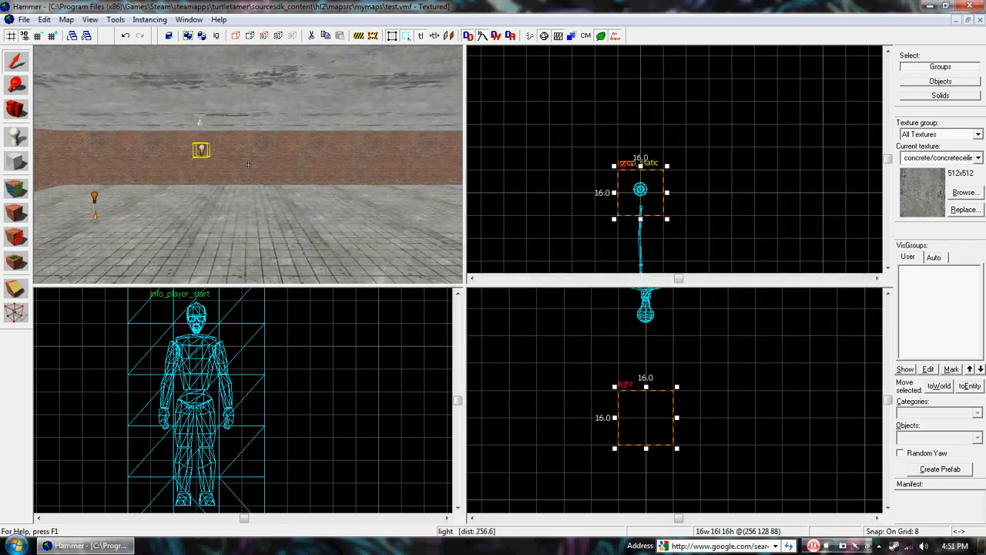
key(z)
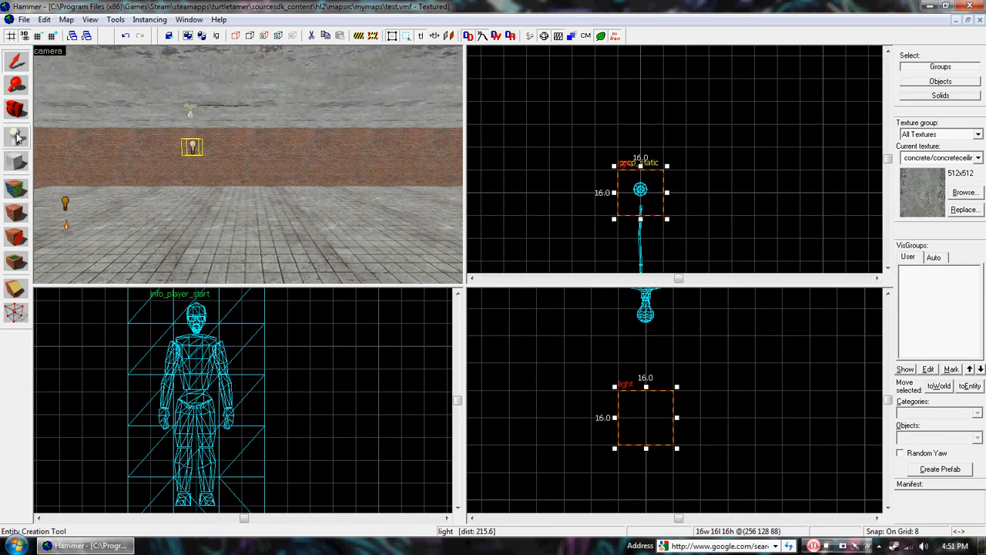
key(z)
key(w)
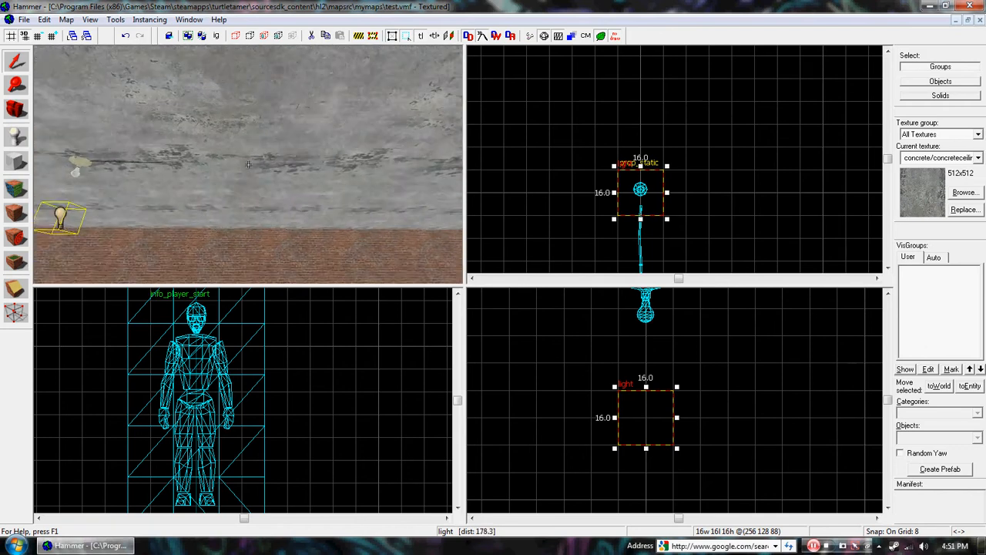
key(z)
click(13, 138)
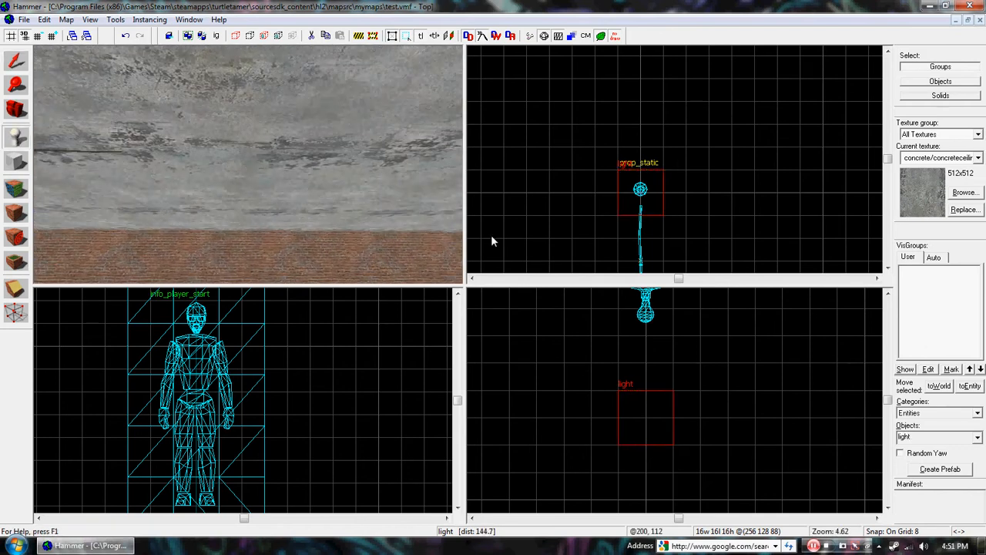
click(645, 361)
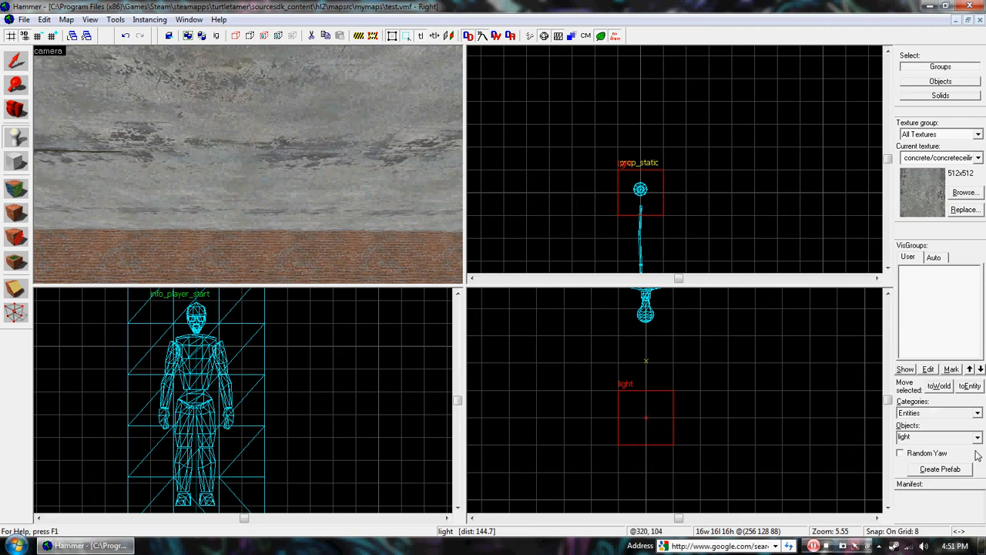
text(prop_static)
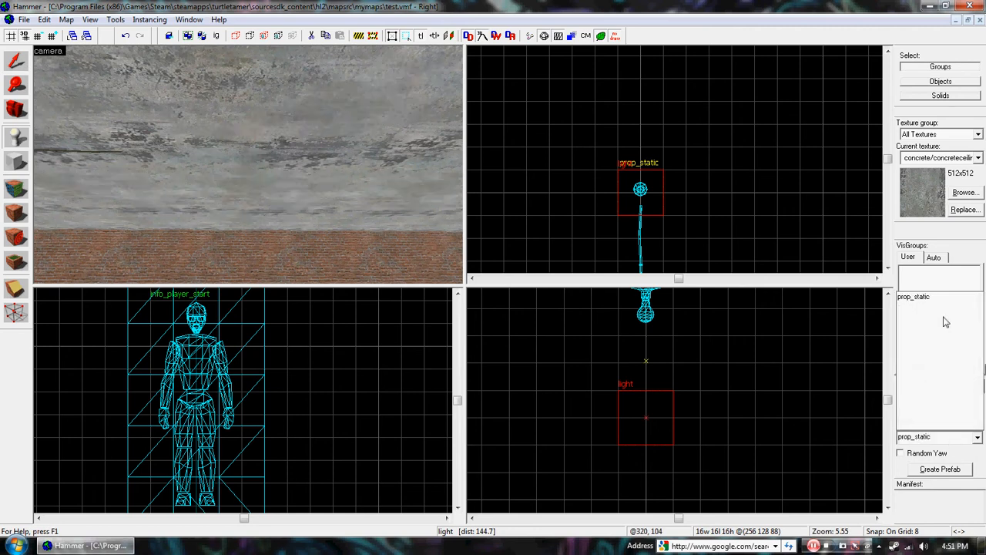
click(921, 300)
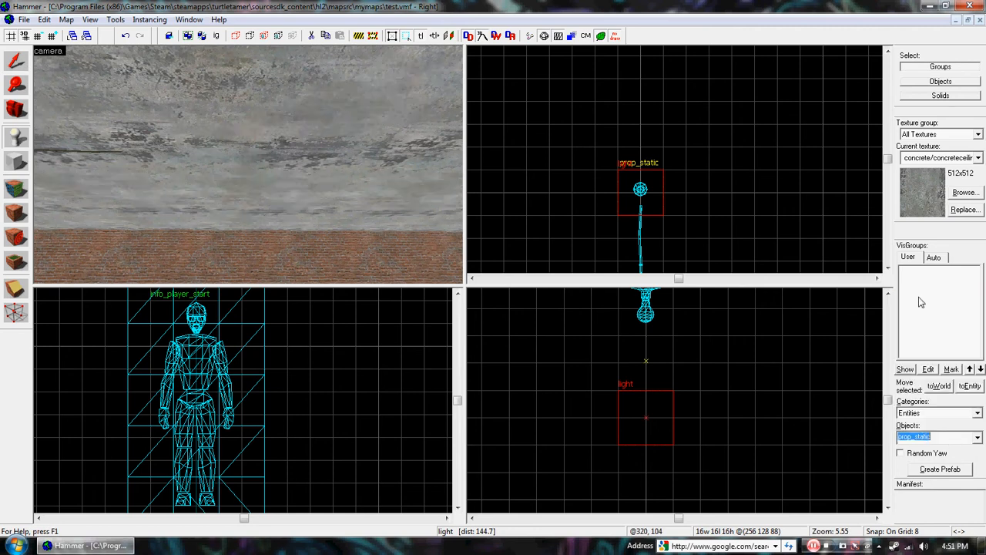
click(238, 151)
Open the model browser for the new prop_static's World Model and examine the light fixture models further down the filtered list.
click(16, 62)
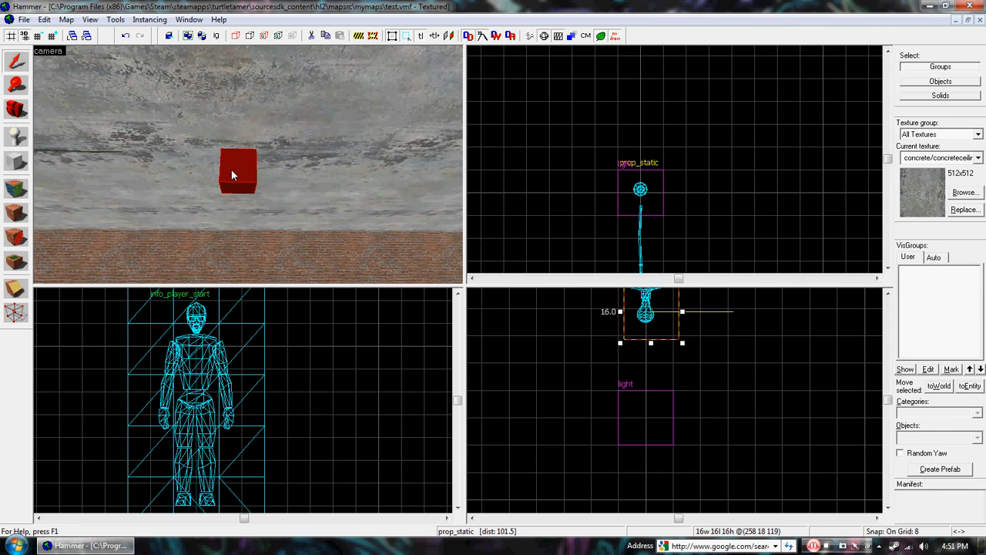
double_click(232, 170)
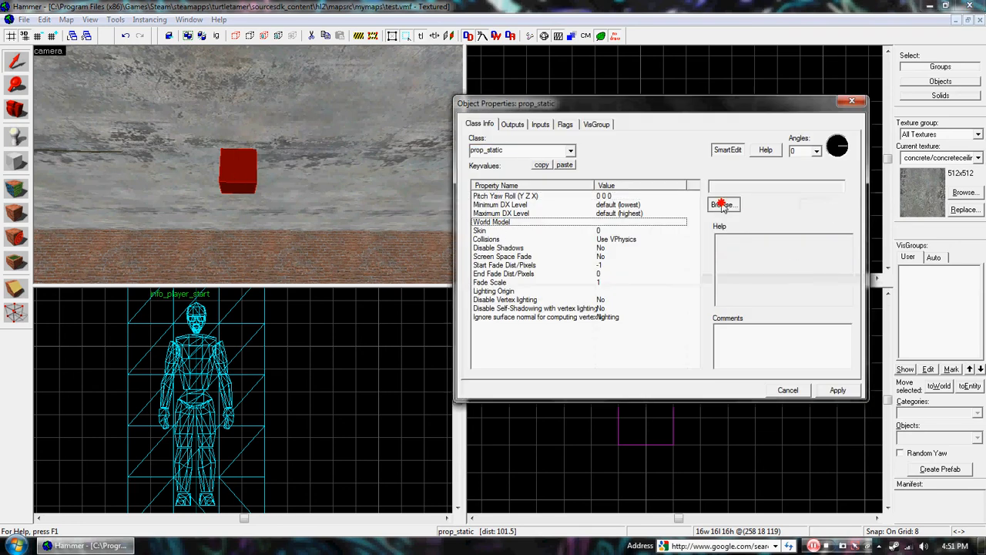
click(723, 204)
click(234, 409)
key(Down)
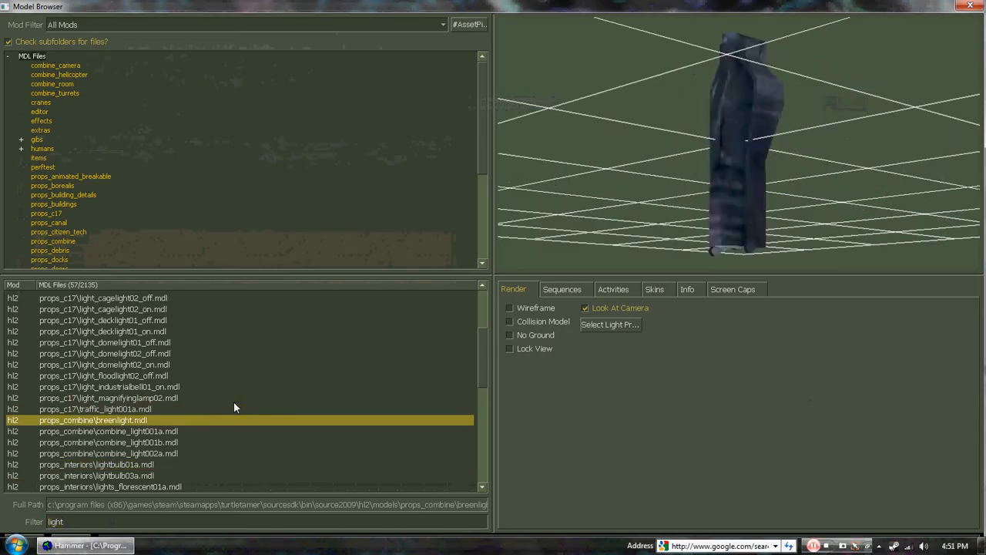
key(Down)
key(Down)
key(Down)
key(Down)
key(Down)
key(Down)
key(Down)
key(Down)
key(Down)
key(Down)
key(Down)
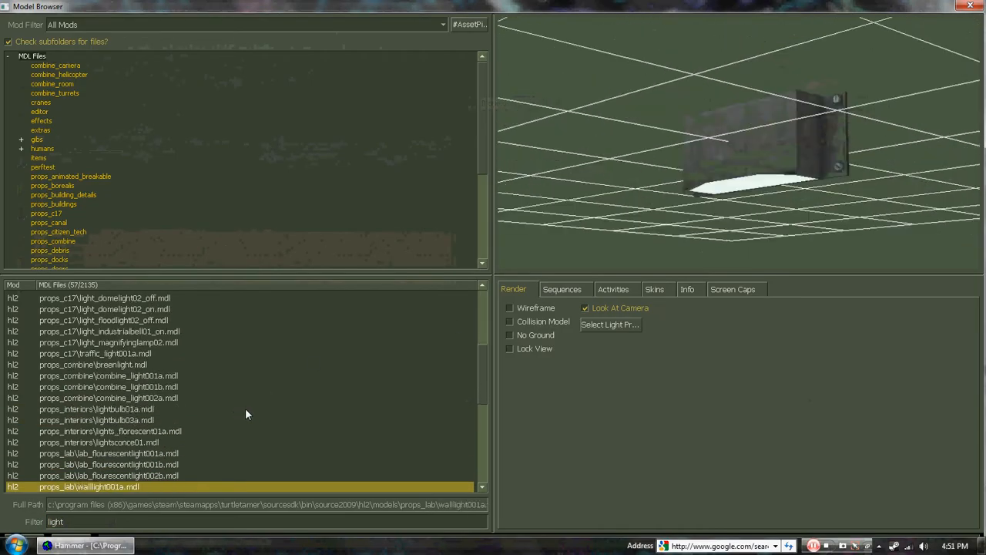
key(Down)
key(Down)
key(Down)
key(Down)
key(Down)
key(Down)
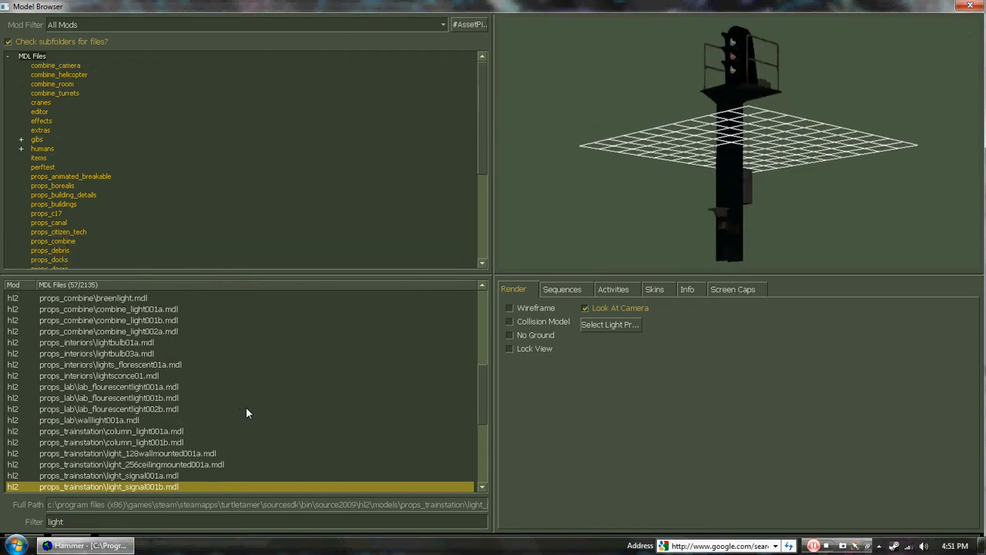
key(Down)
key(Down)
key(Down)
key(Down)
key(Down)
key(Down)
key(Down)
key(Down)
key(Down)
key(Down)
key(Down)
key(Down)
key(Down)
key(Down)
key(Down)
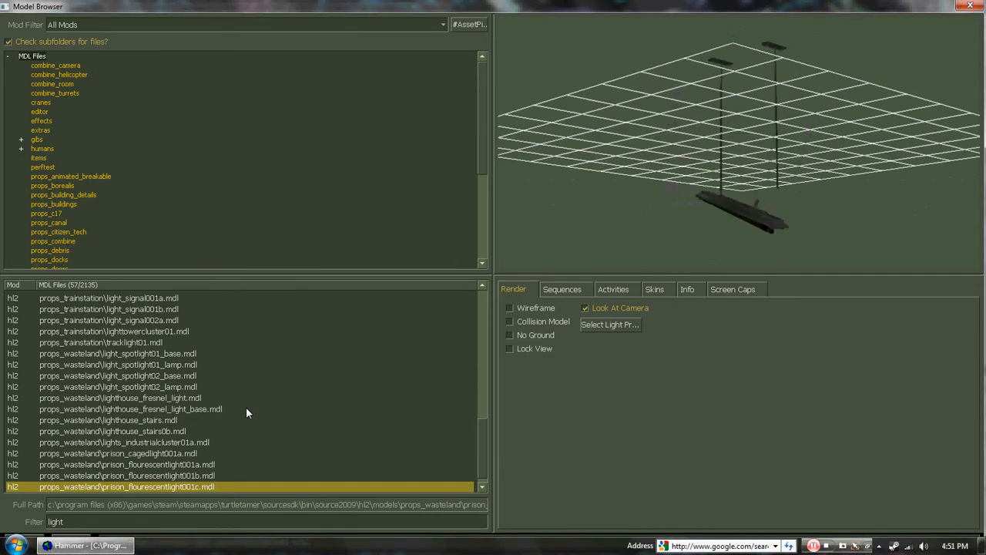
Assign props_c17/light_industrialbell01_on.mdl as the prop_static's World Model, apply it and close the object properties.
key(Up)
key(Up)
key(Up)
key(Up)
key(Up)
key(Up)
key(Up)
key(Up)
key(Up)
key(Up)
key(Up)
key(Up)
key(Up)
key(Up)
key(Up)
key(Up)
key(Up)
key(Up)
key(Up)
key(Up)
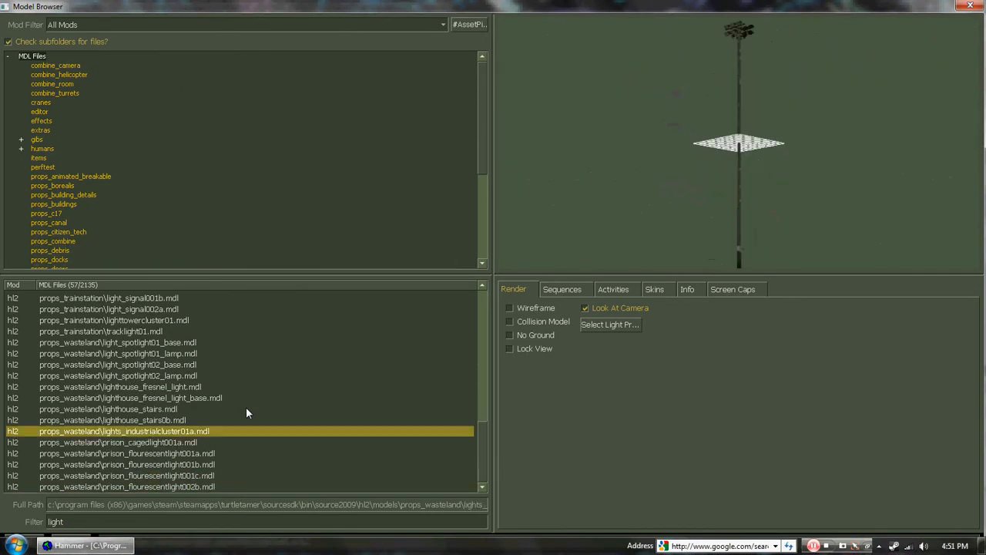
key(Up)
key(Up)
key(Up)
key(Up)
key(Down)
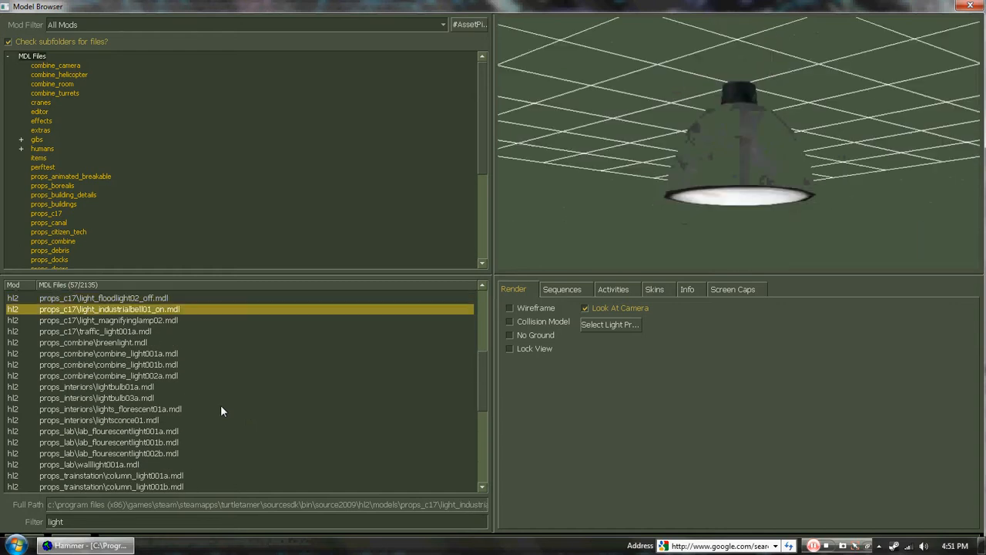
double_click(114, 311)
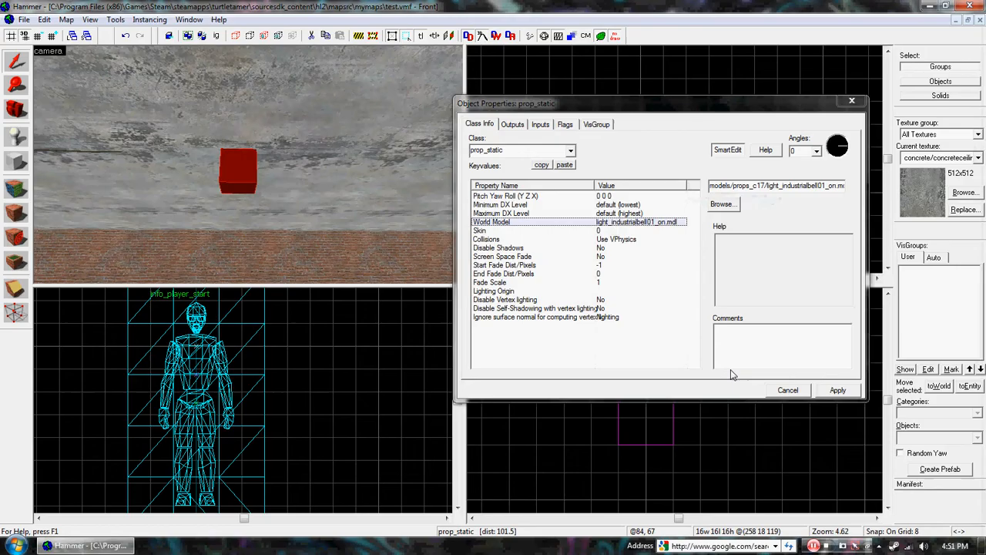
click(824, 389)
click(851, 101)
Move the bell lamp prop up against the ceiling in the side view, to 256 horizontally and height 117.
scroll(585, 432, down, 3)
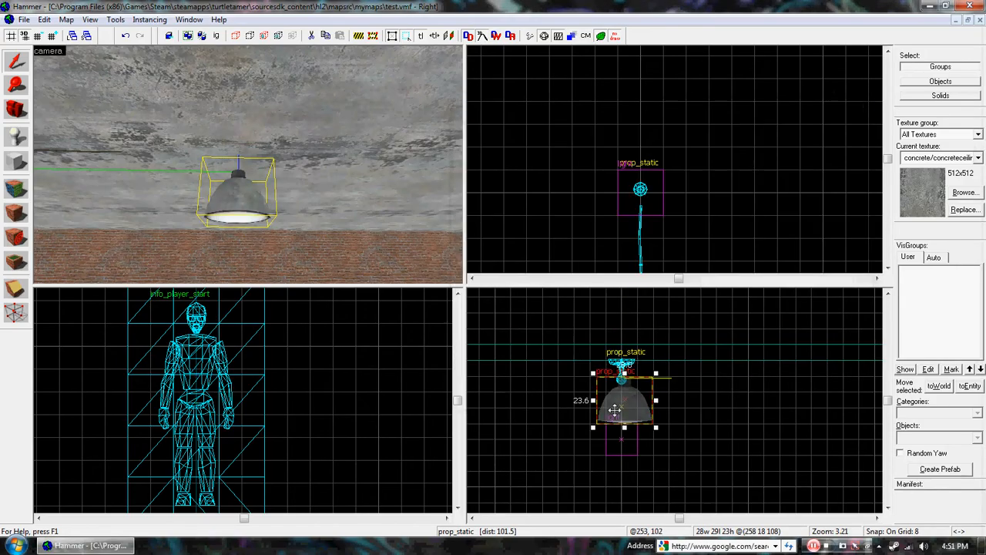
scroll(645, 408, up, 3)
scroll(248, 164, up, 5)
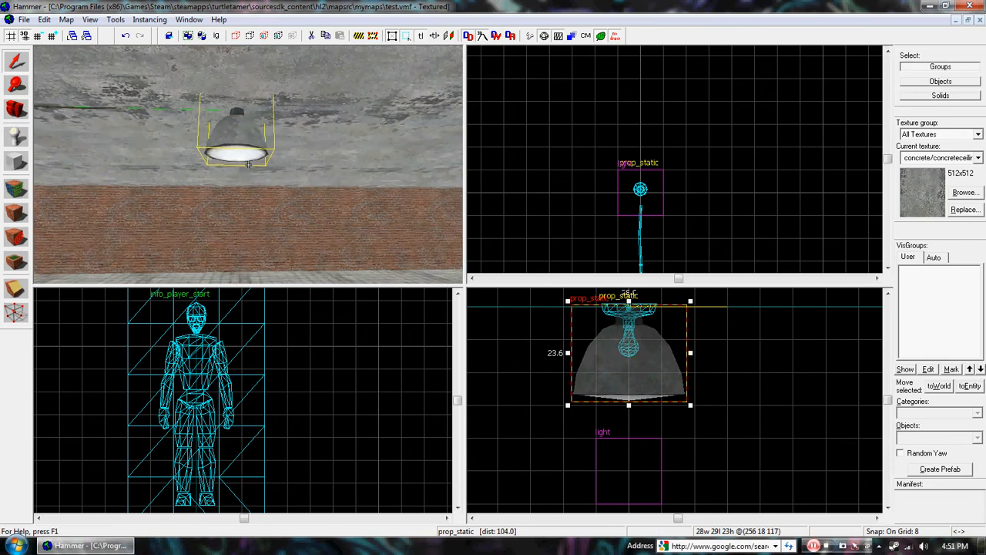
Place a light_spot entity on the ceiling next to the bell lamp prop.
click(11, 138)
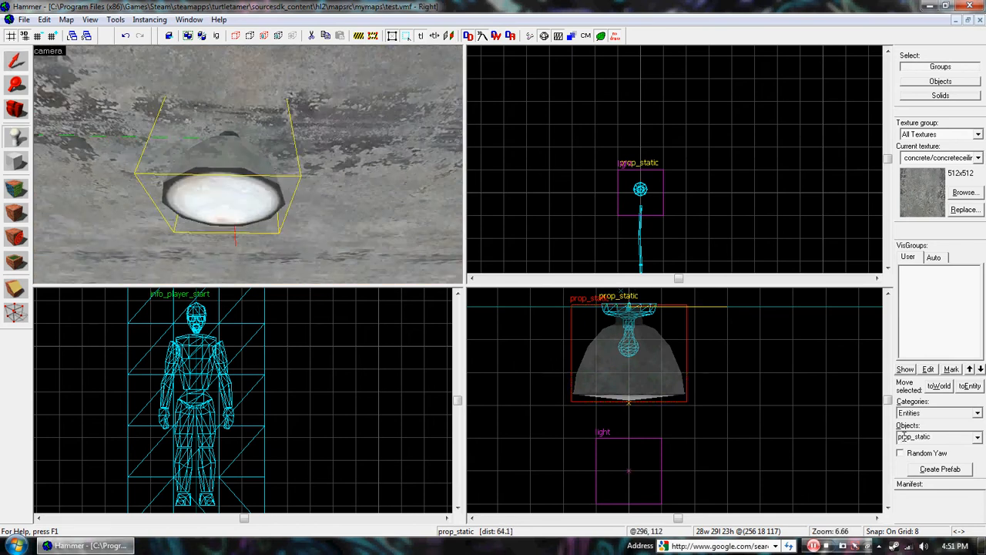
double_click(937, 437)
text(light_)
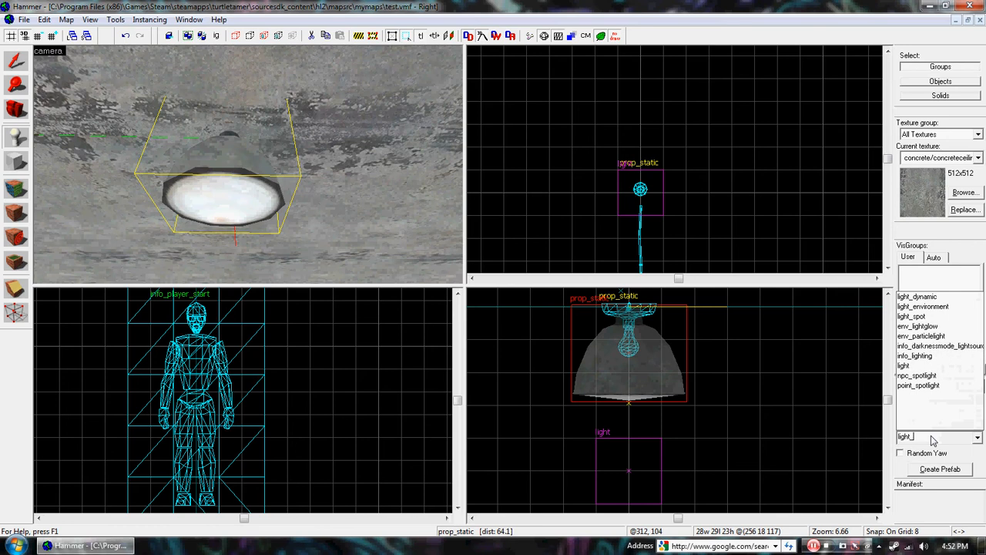
text(s)
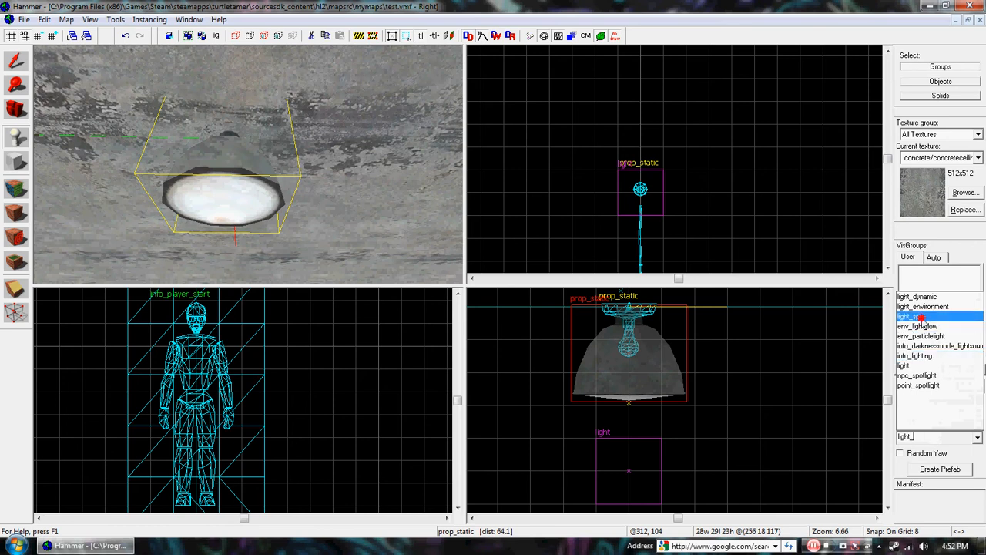
key(Return)
click(328, 146)
Move the light_spot to 256, 16 in the top view, inside the bell lamp, and select the lamp prop.
key(shift+s)
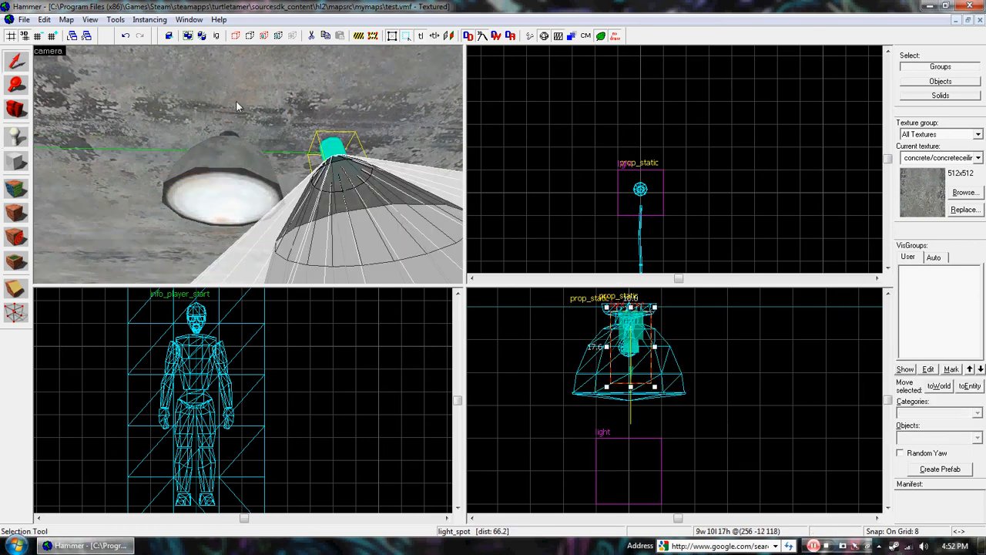
scroll(636, 152, down, 2)
scroll(637, 154, down, 5)
scroll(641, 205, up, 12)
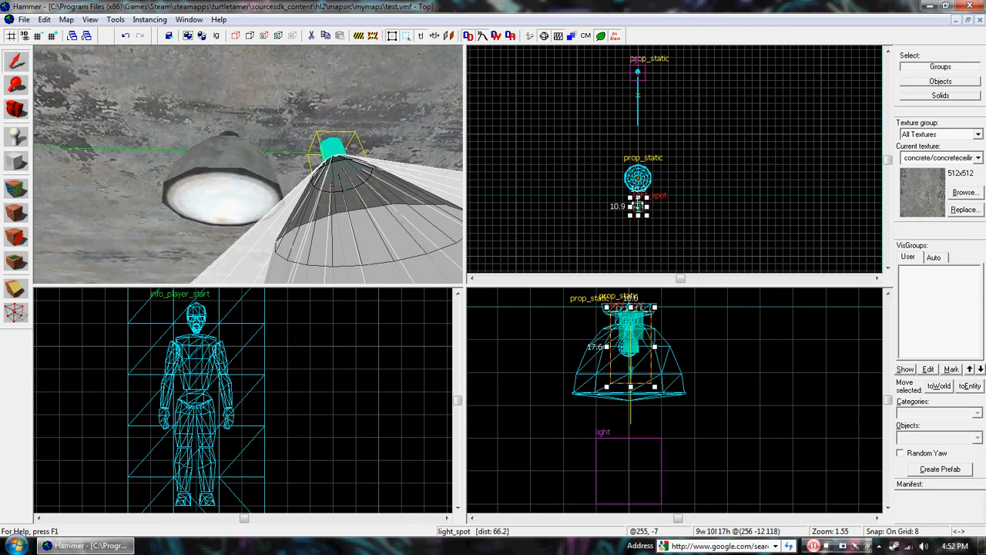
drag(641, 207, 638, 114)
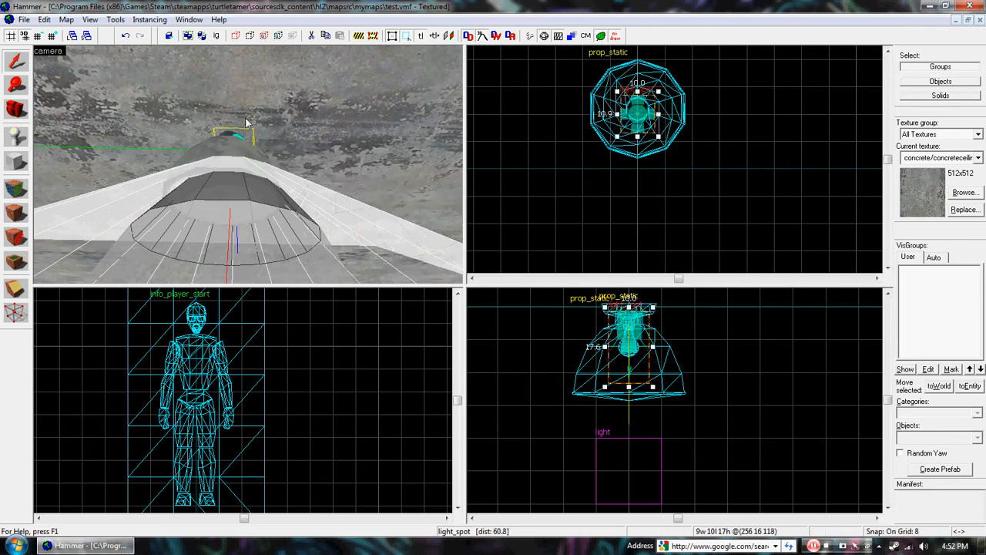
click(216, 154)
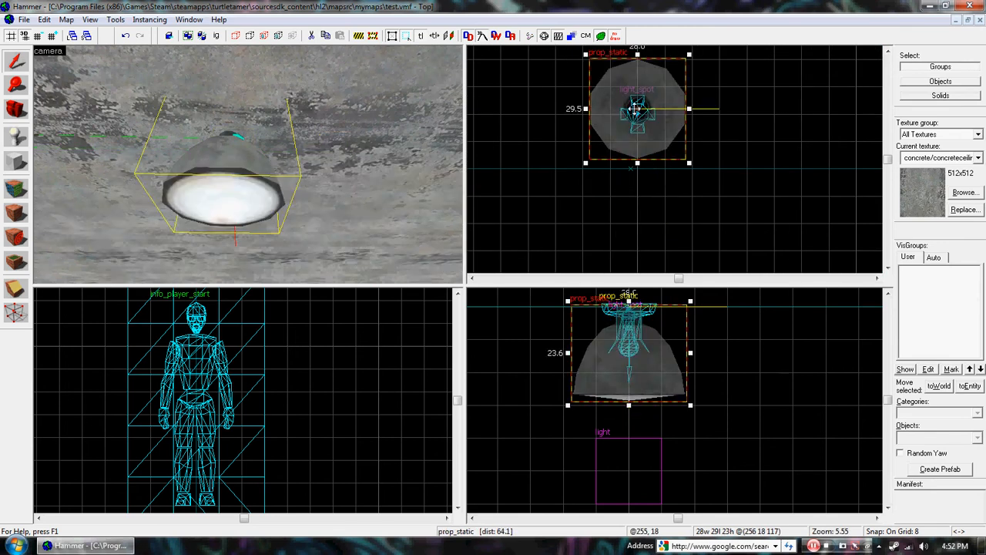
Select the light_spot inside the bell lamp and lower it in the side view to height 99, at the lamp's opening.
key(z)
key(w)
key(z)
click(253, 157)
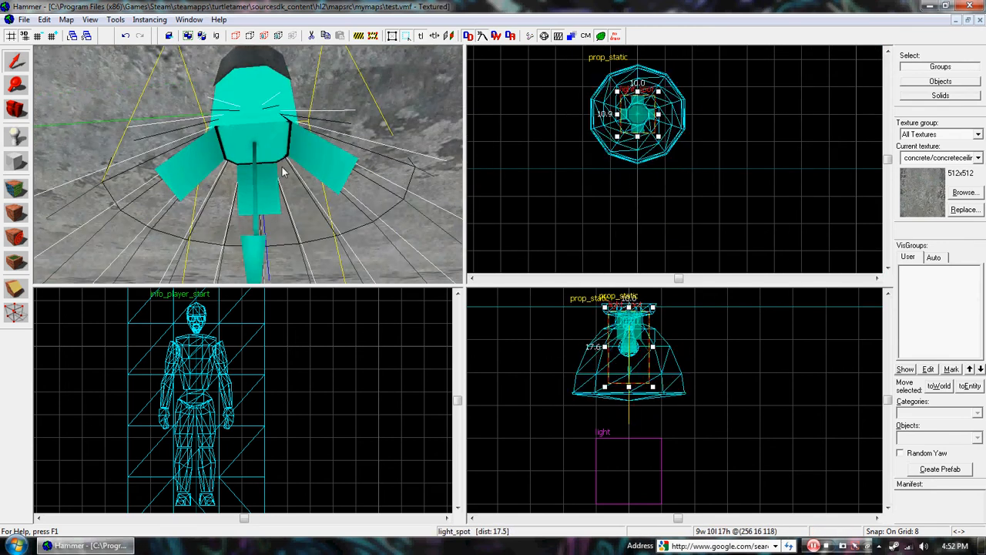
drag(626, 346, 626, 426)
key(z)
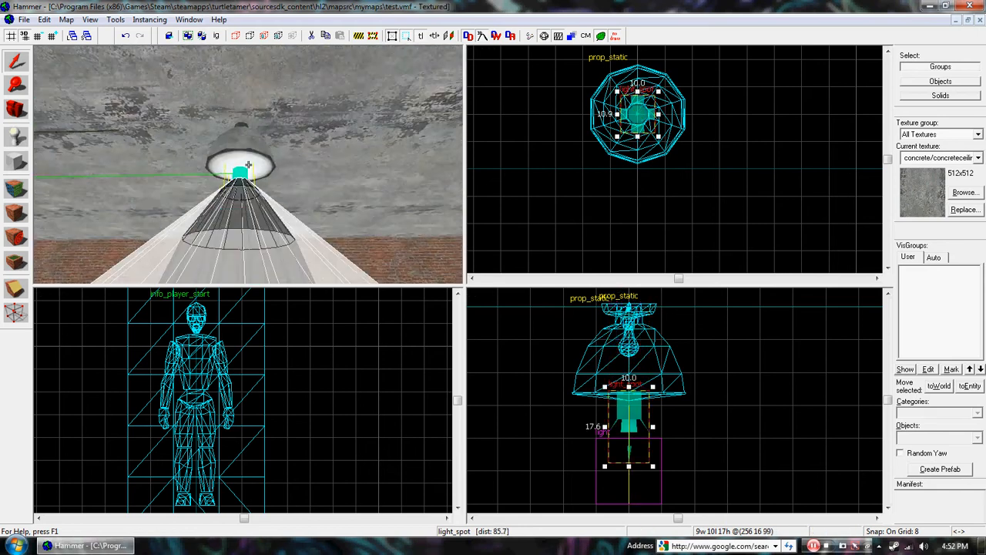
key(s)
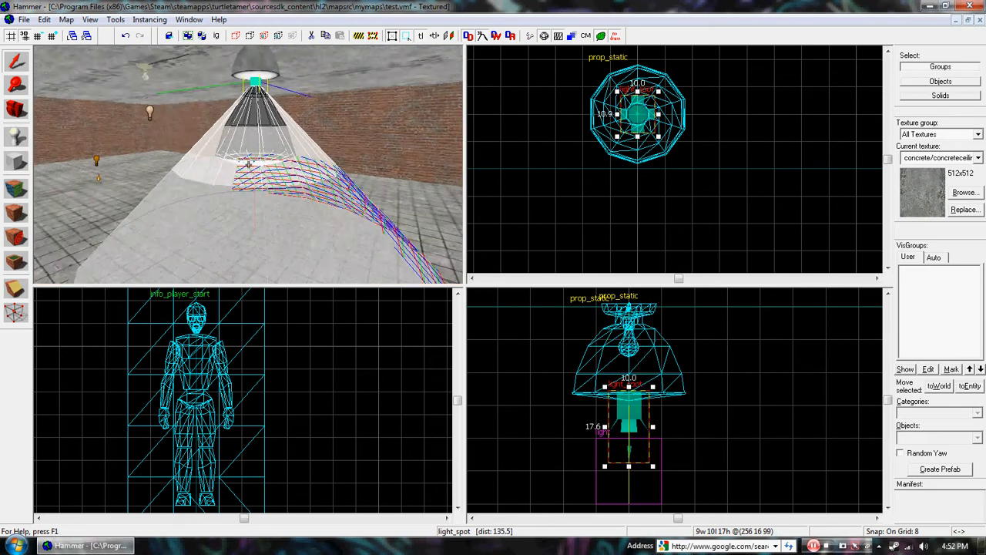
Examine the light_spot's inner and outer angle, maximum distance and constant properties alongside its light cone, and close the object properties.
key(z)
key(alt+Return)
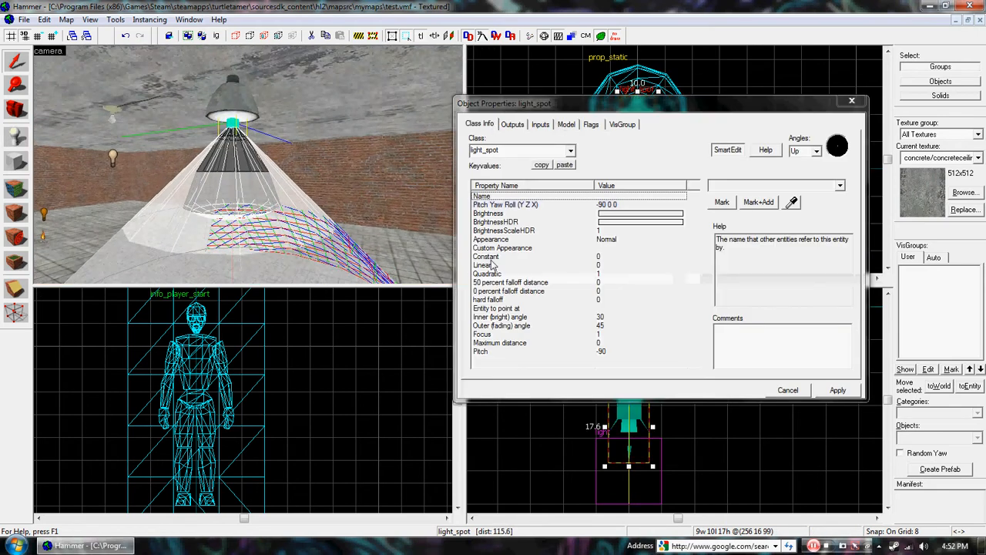
click(576, 318)
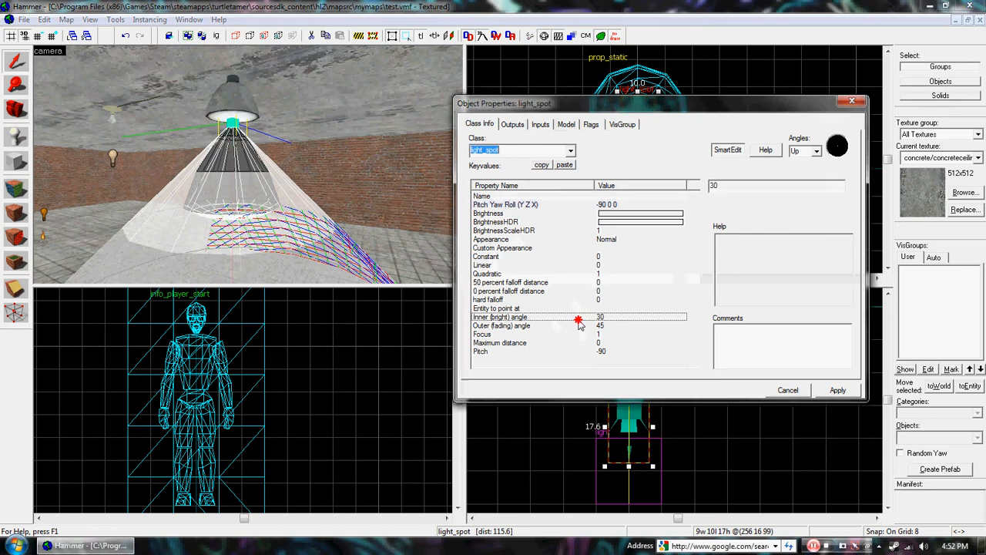
click(521, 326)
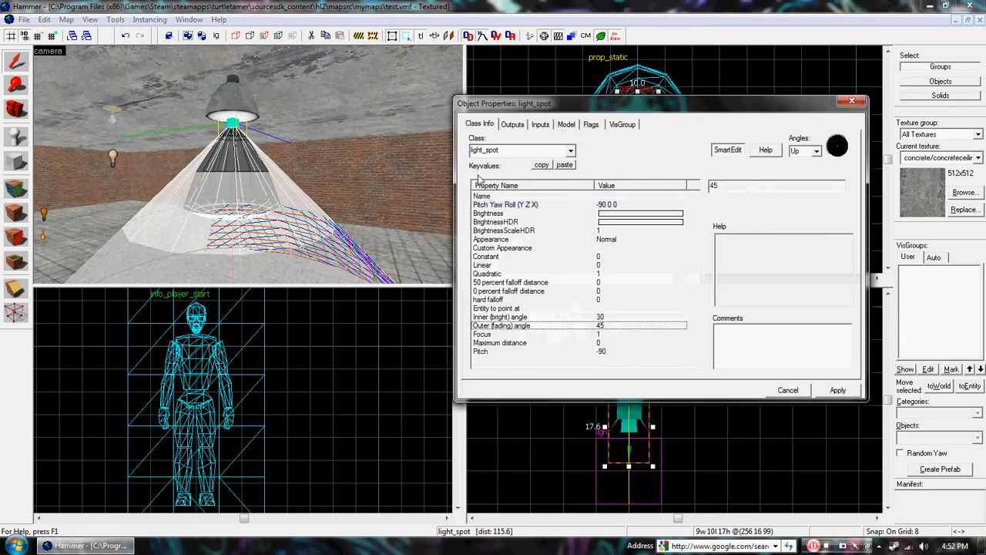
key(z)
key(w)
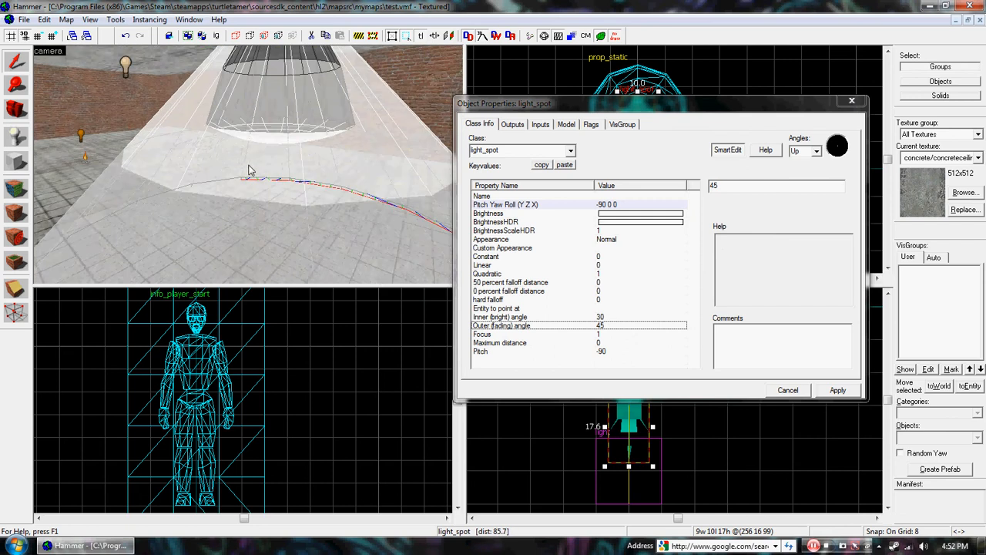
key(s)
key(z)
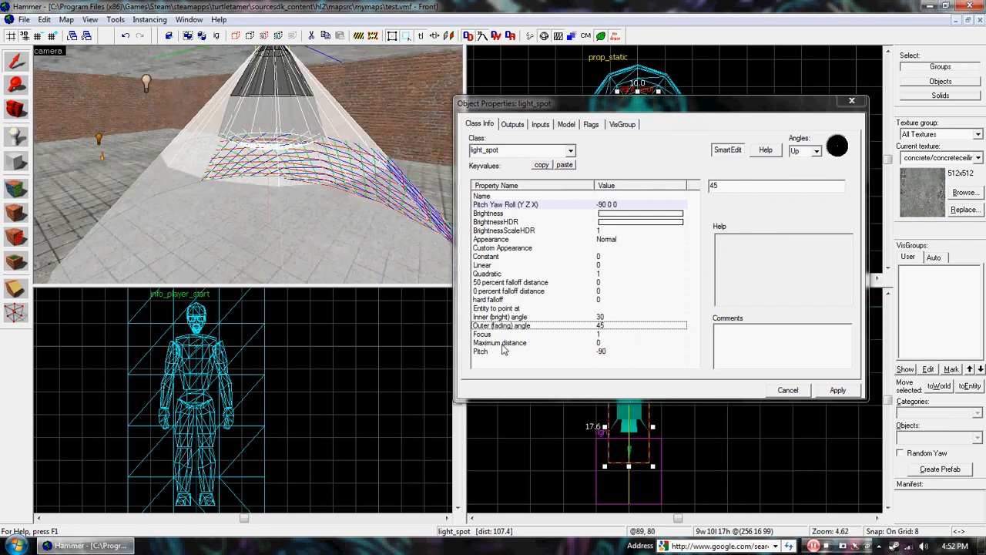
click(503, 343)
click(575, 255)
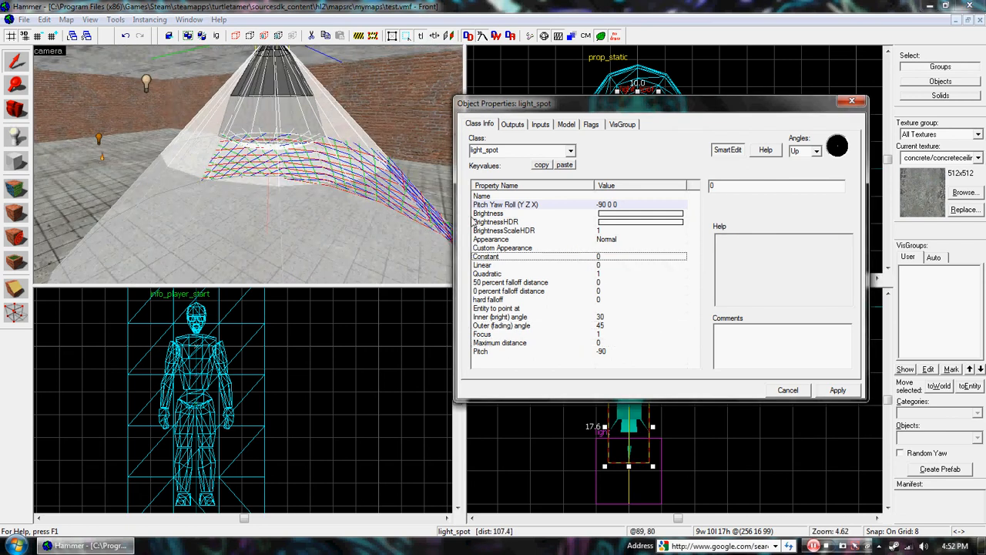
key(z)
key(w)
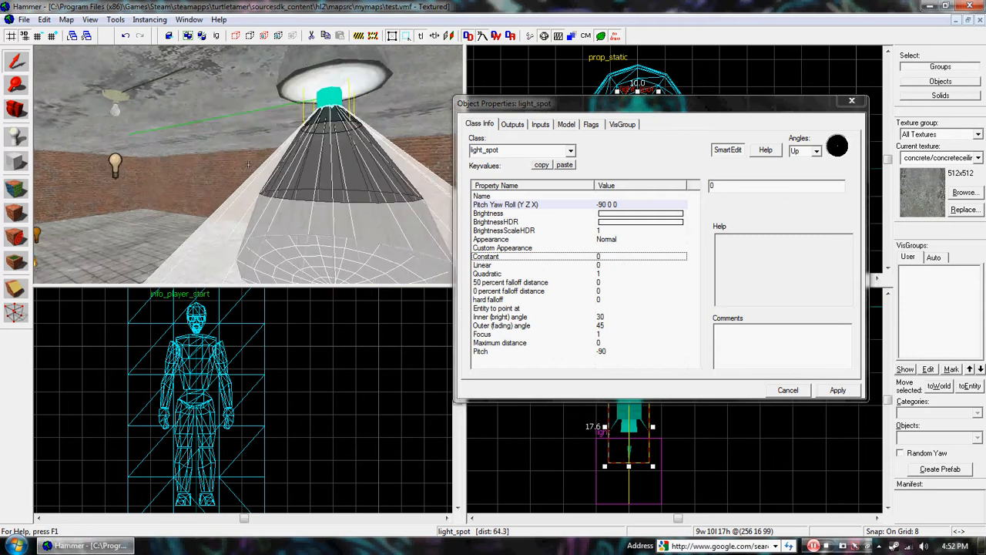
key(s)
key(w)
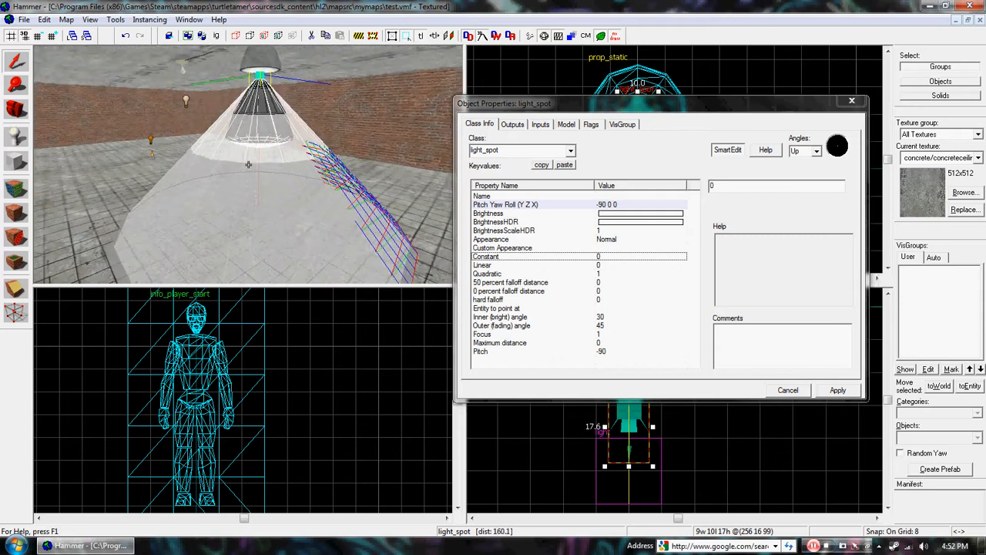
key(z)
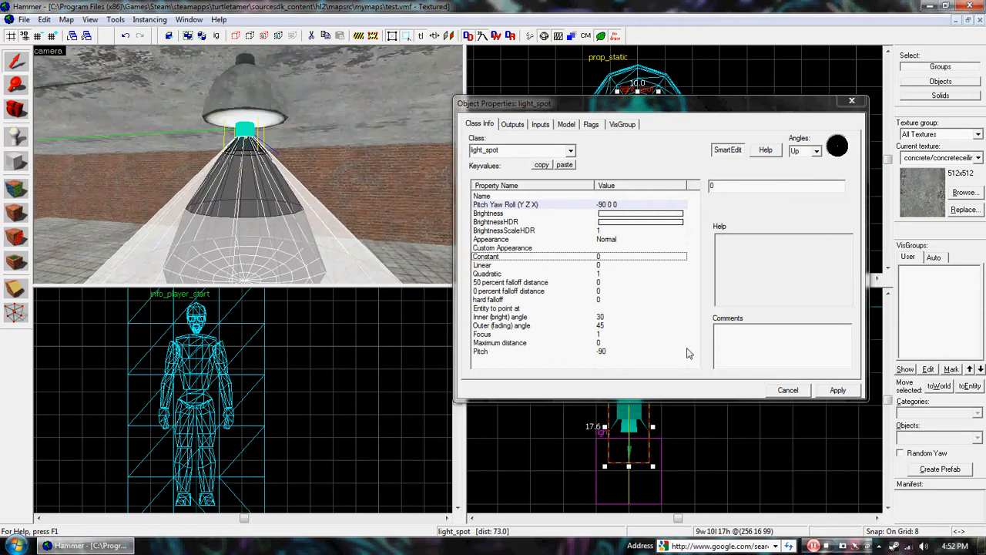
click(825, 391)
click(849, 103)
Deselect the light_spot, mark an entity position at 256, 16 in the top view and choose point_spotlight as the entity to create.
key(z)
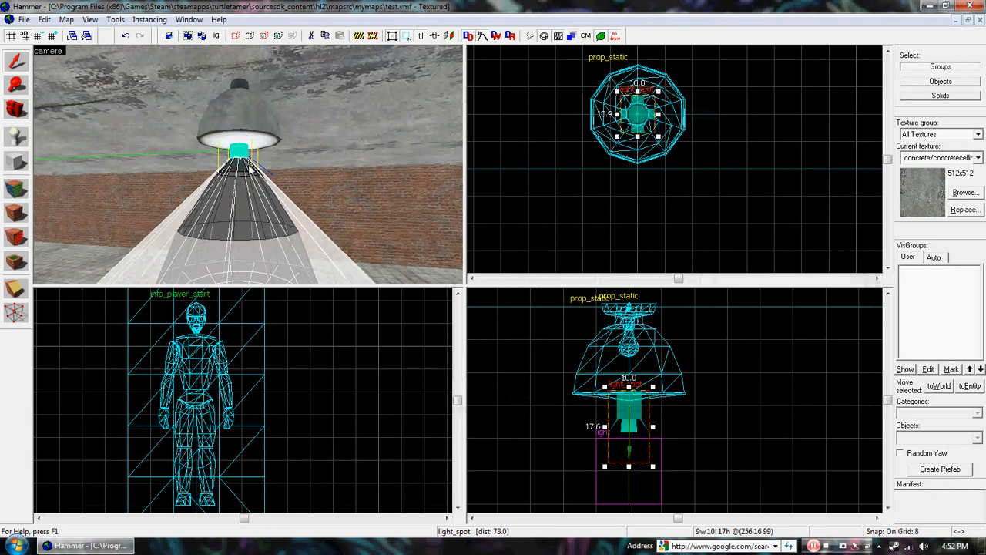
scroll(642, 414, up, 3)
drag(611, 428, 620, 387)
click(742, 398)
key(z)
key(w)
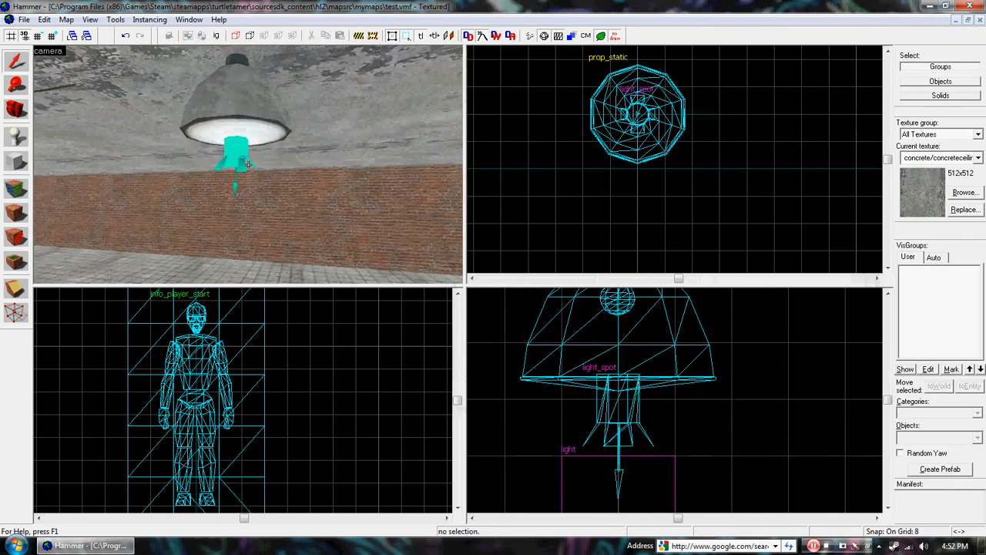
click(15, 135)
click(637, 115)
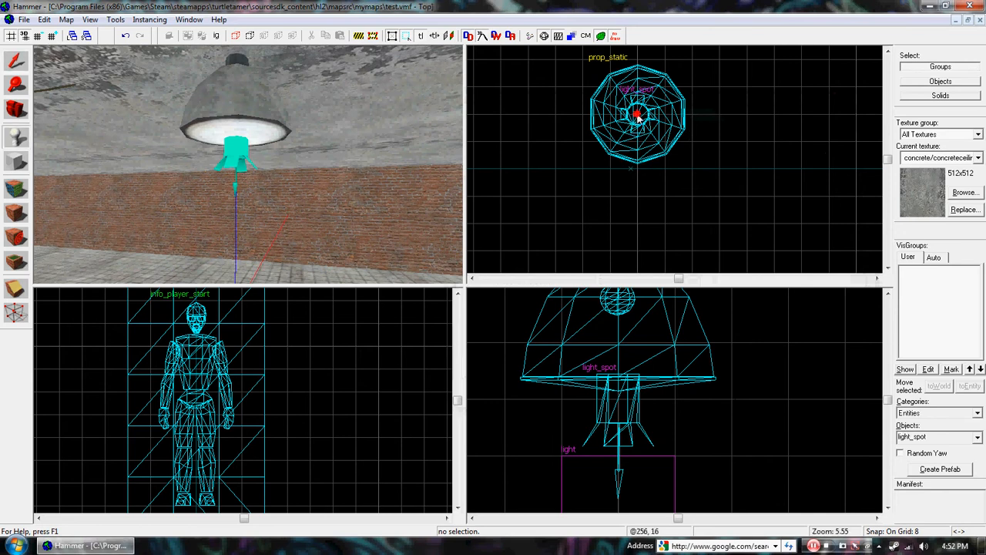
click(955, 438)
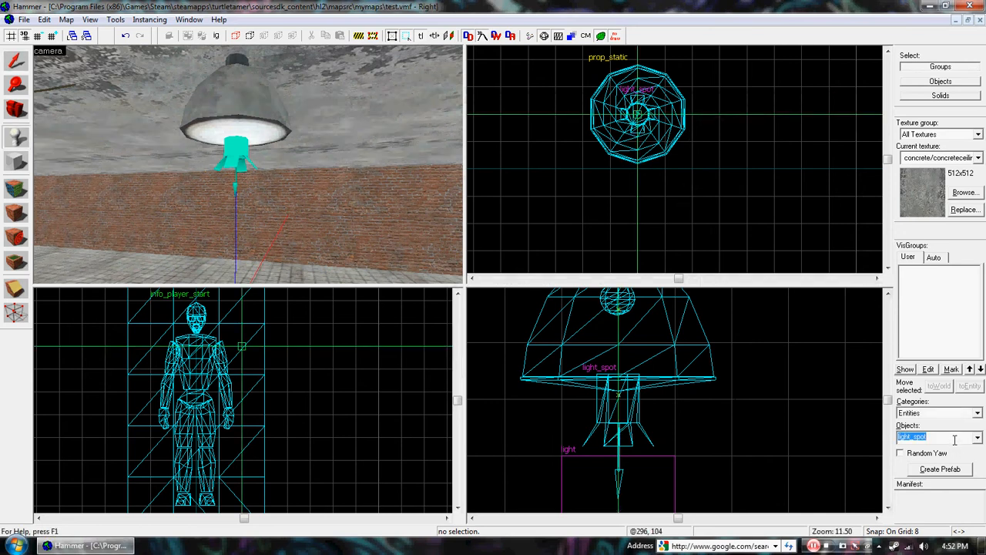
text(spot)
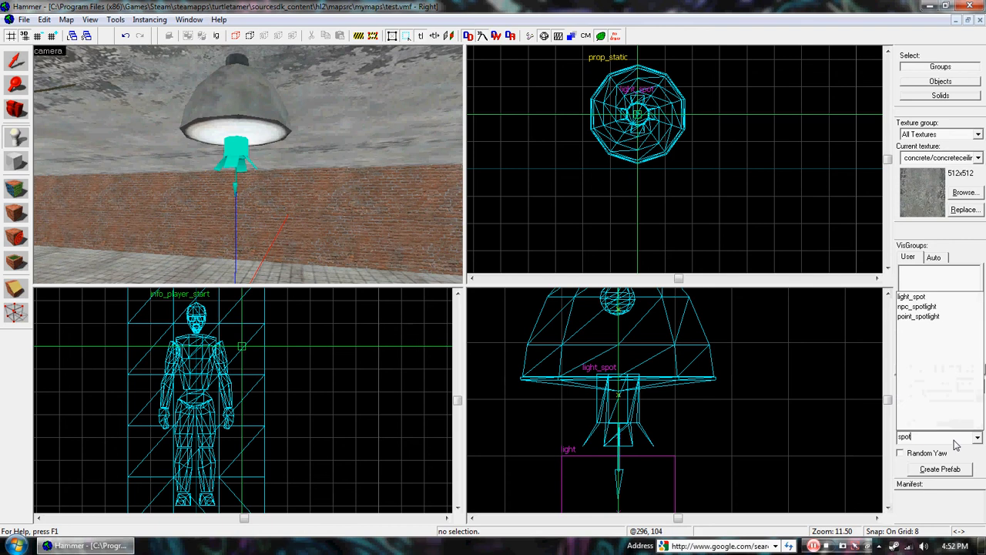
click(935, 320)
Create the point_spotlight at the bell lamp's mouth, at height 104 in the side view.
scroll(627, 365, down, 3)
scroll(622, 384, up, 3)
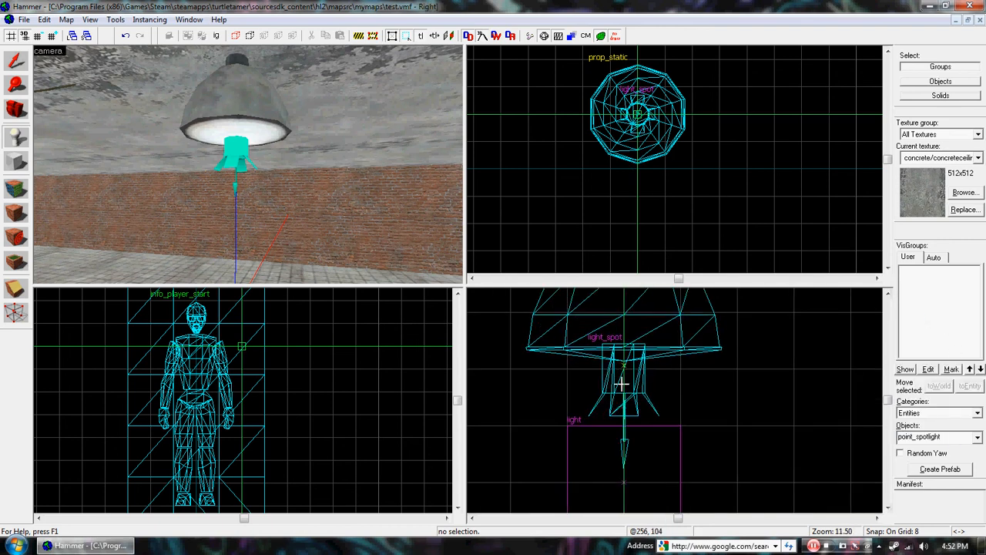
click(622, 369)
right_click(620, 362)
click(648, 372)
click(15, 60)
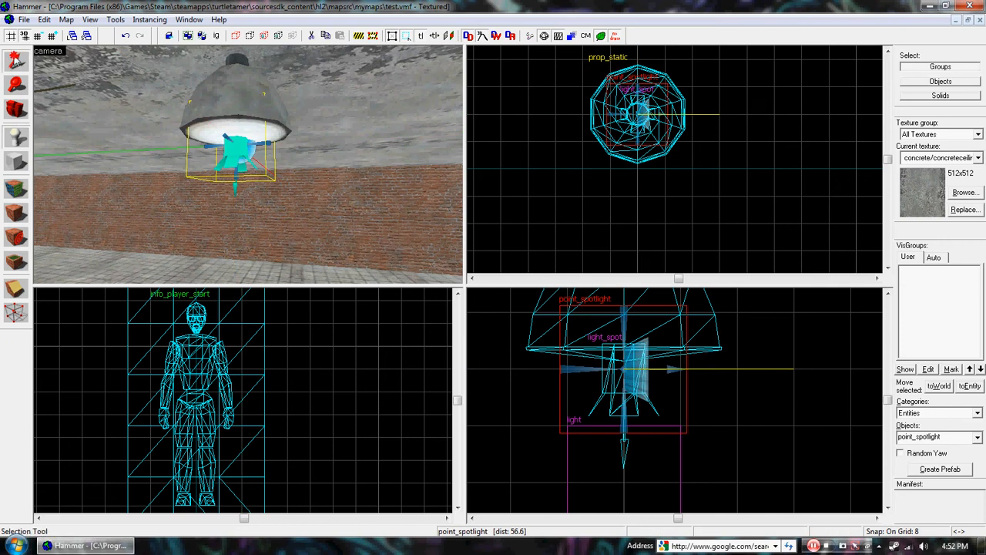
Open the point_spotlight's properties, set its angle to Down so it points at 90 0 0, and apply.
click(266, 151)
double_click(266, 148)
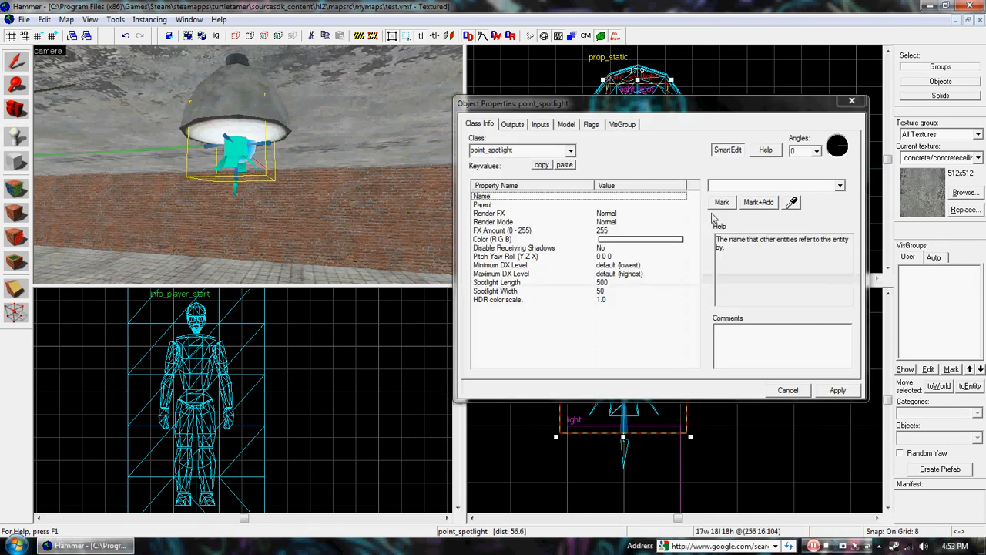
click(595, 257)
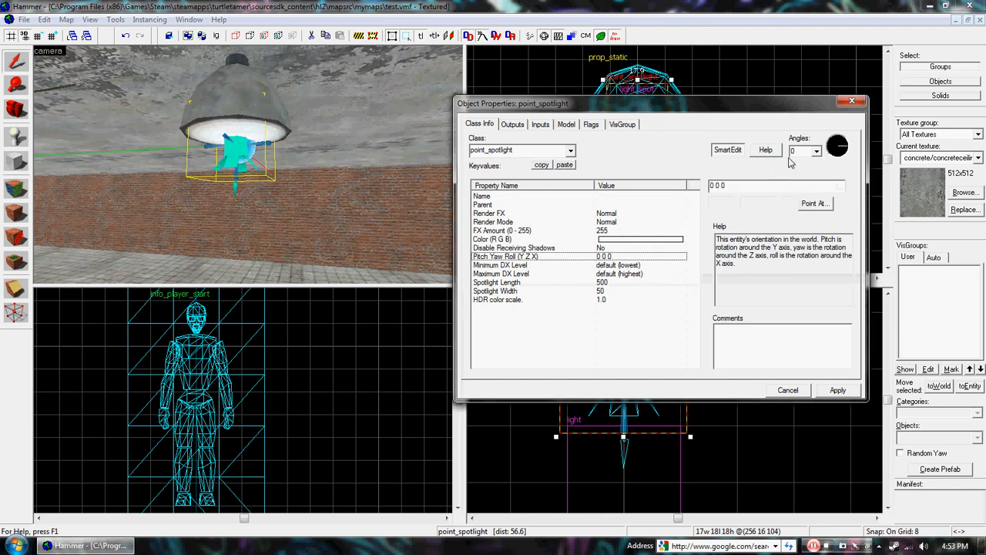
click(817, 151)
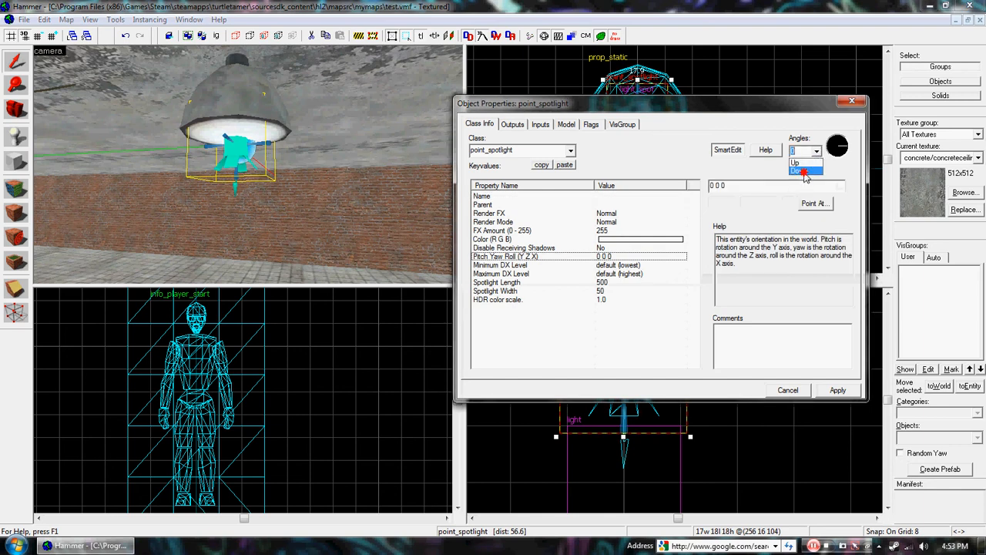
click(799, 170)
click(836, 390)
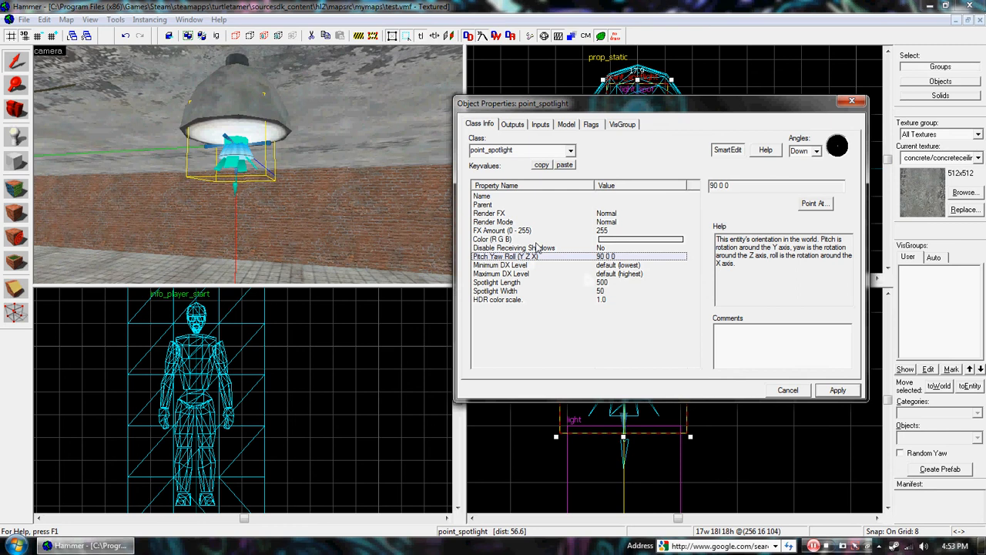
Examine the point_spotlight's colour, spotlight width and spotlight length settings, comparing it with the light_spot's cone.
click(573, 241)
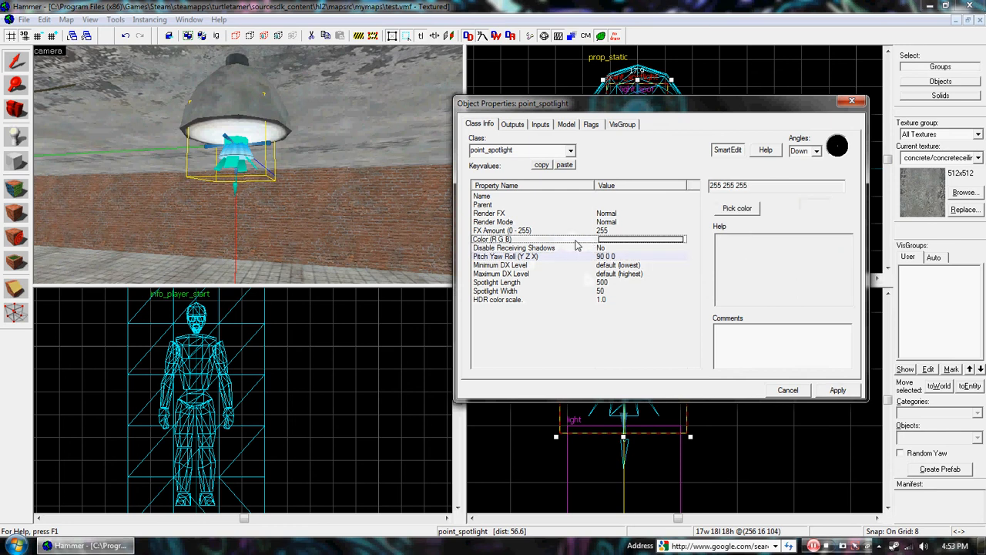
scroll(298, 151, up, 3)
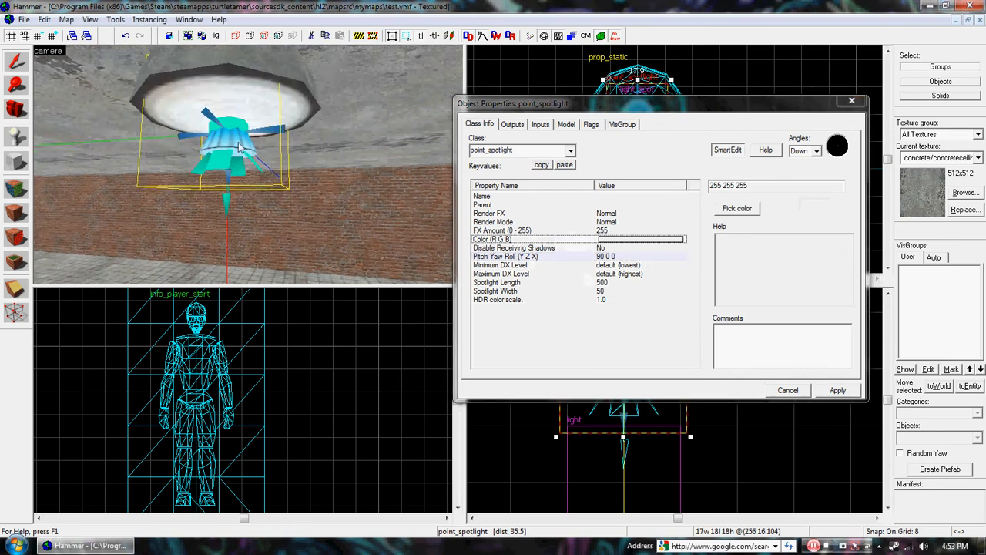
click(228, 166)
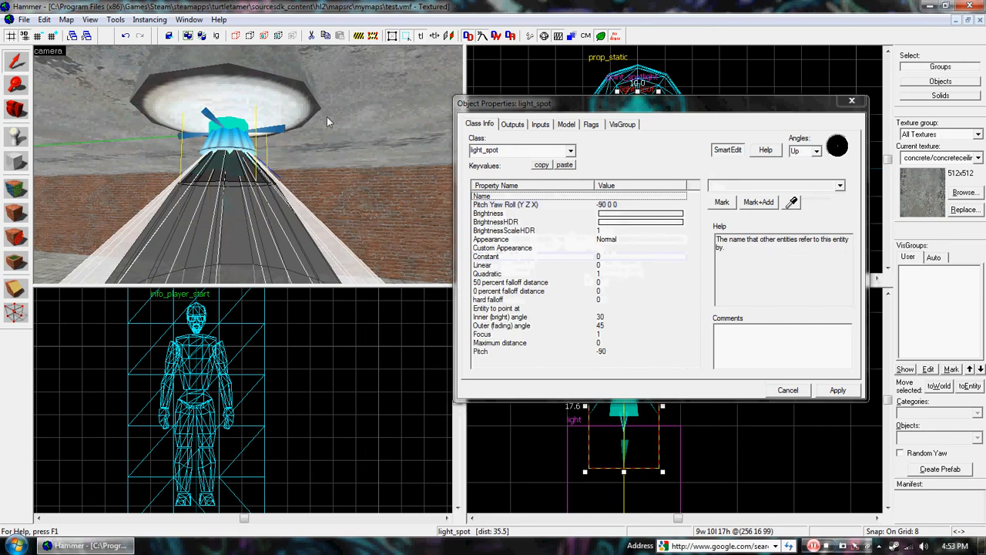
click(281, 132)
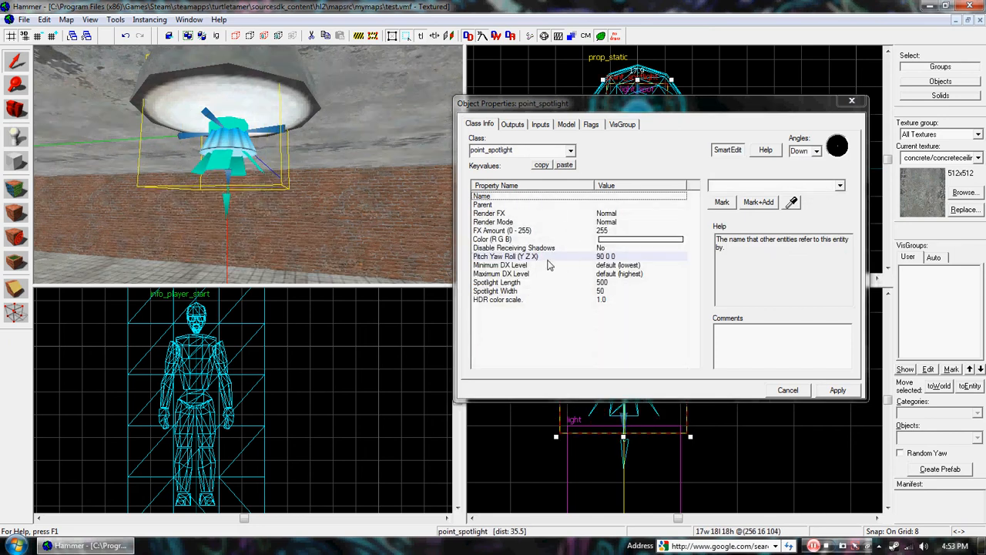
key(z)
key(s)
key(z)
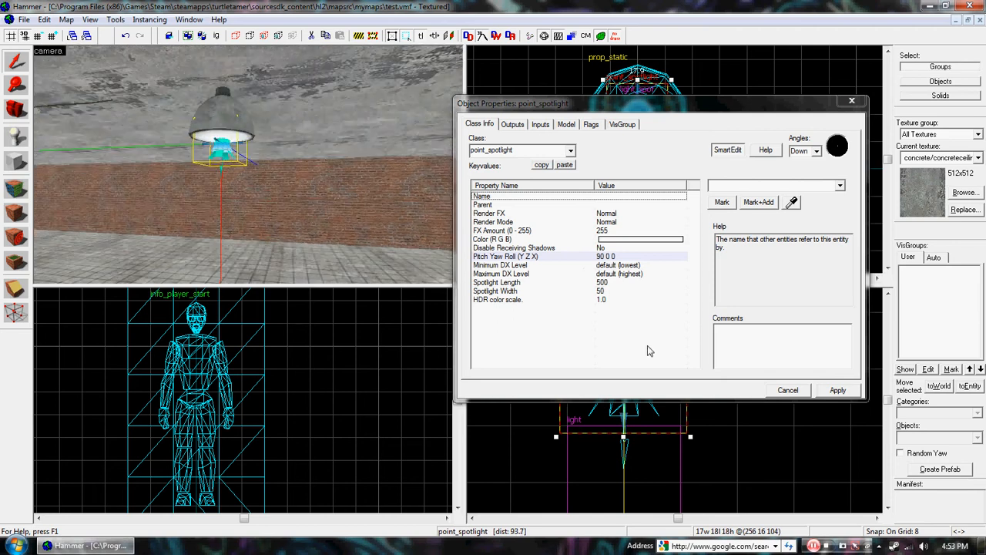
click(598, 291)
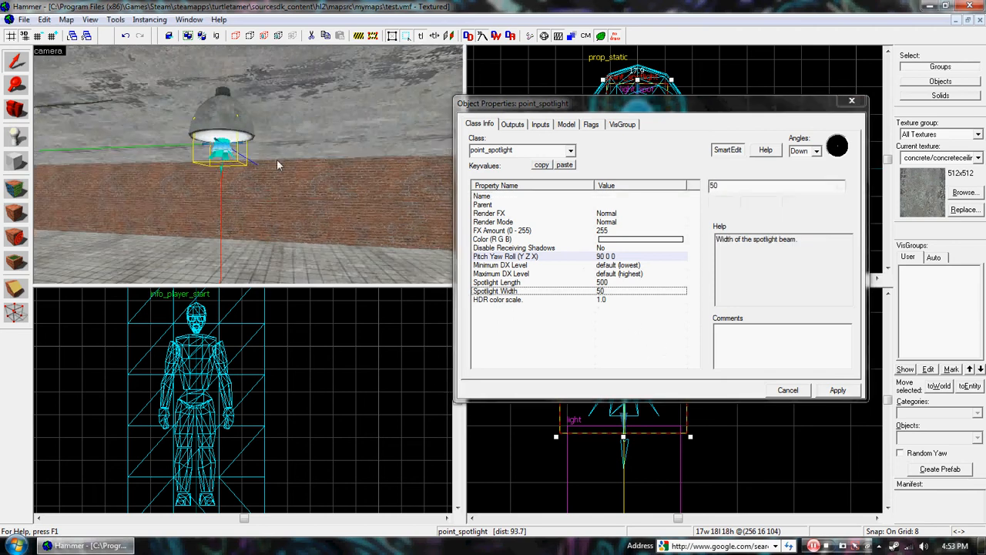
click(567, 282)
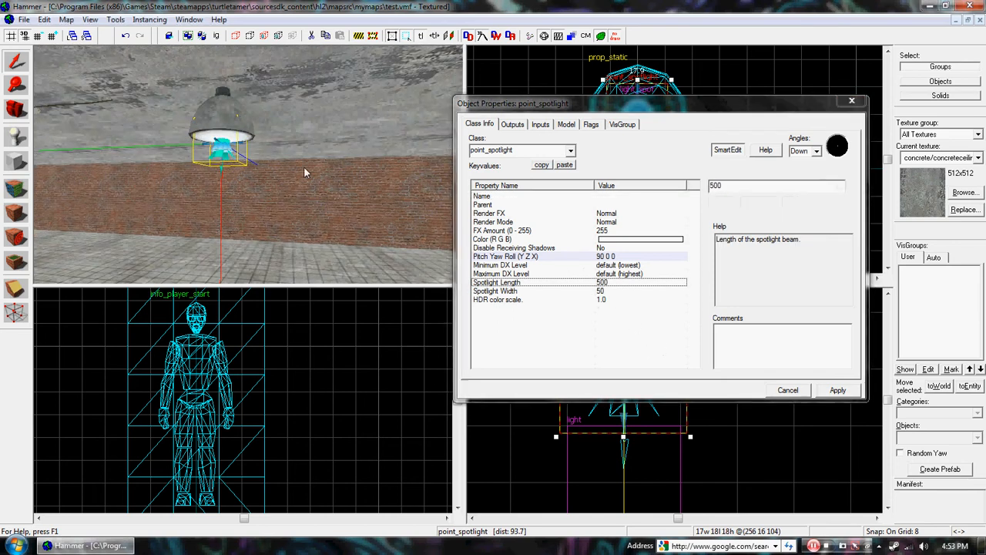
scroll(214, 137, up, 1)
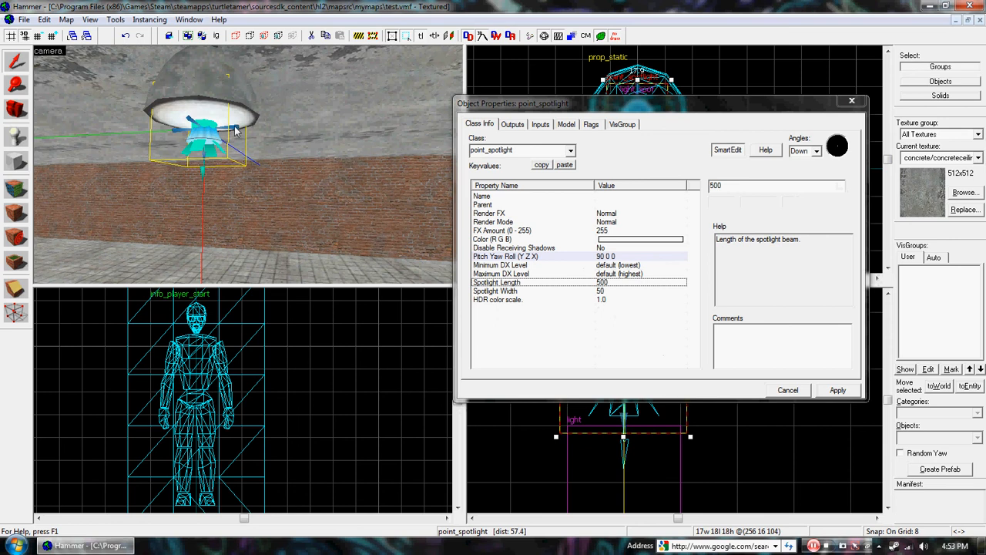
click(204, 148)
key(z)
key(s)
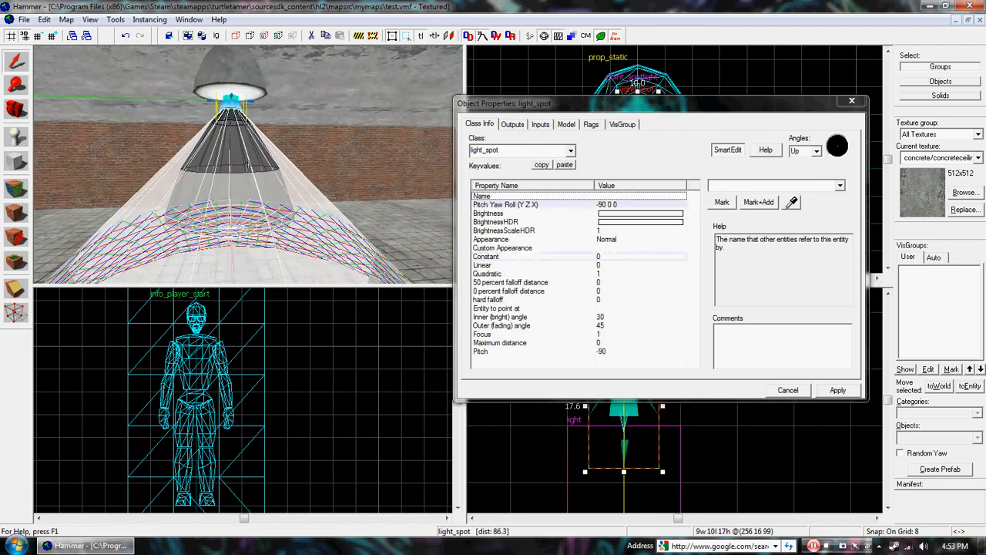
key(w)
key(z)
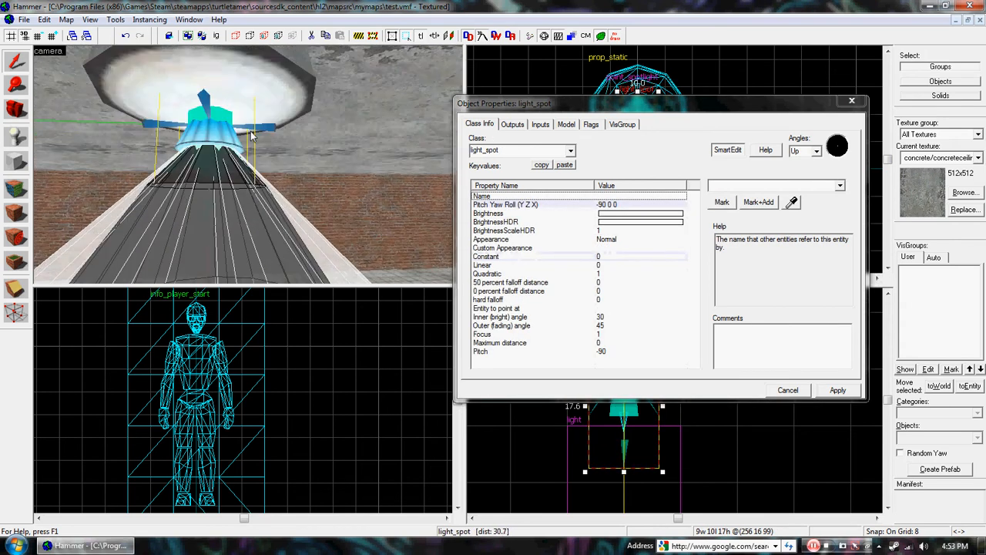
Set the point_spotlight's Spotlight Width to 100, apply the change and close its properties.
click(251, 135)
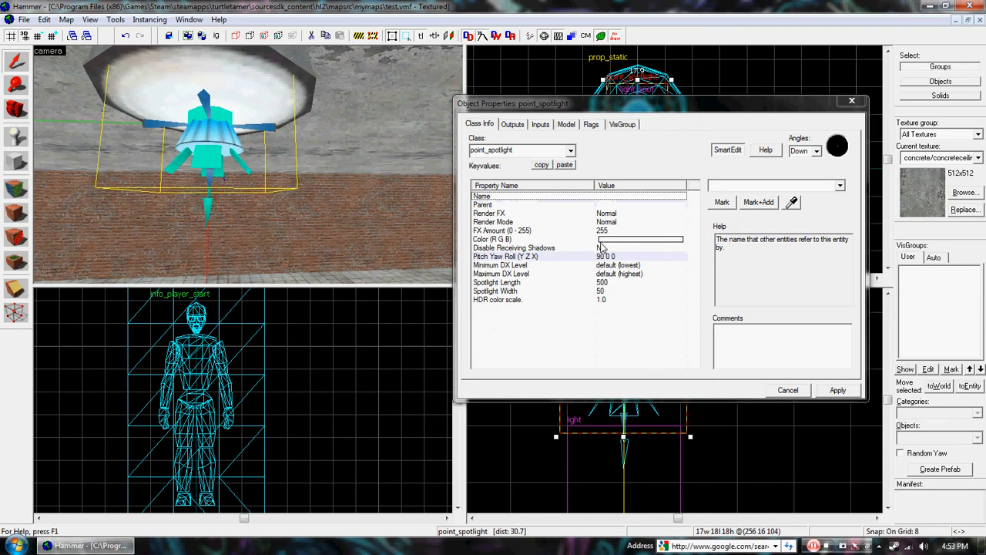
click(594, 292)
drag(728, 191, 634, 187)
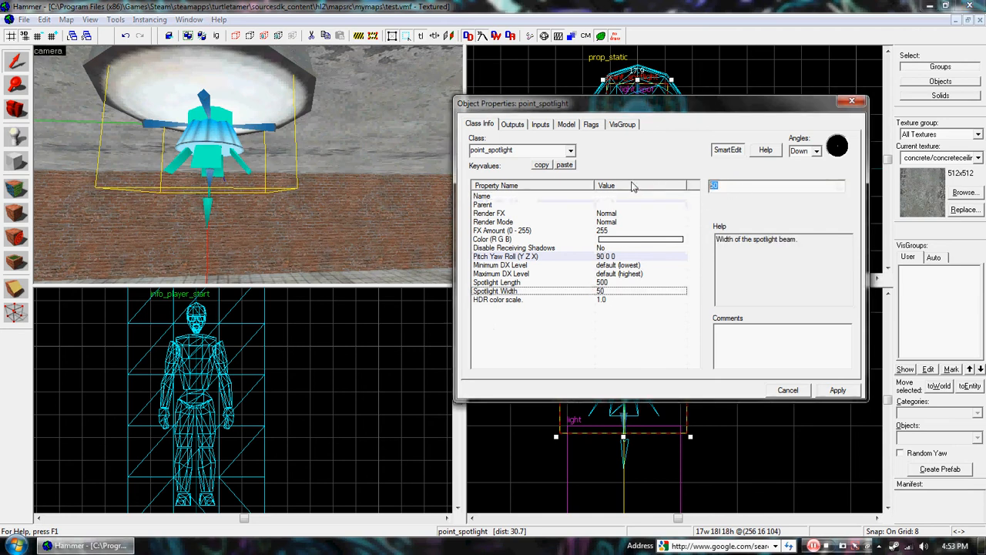
text(100)
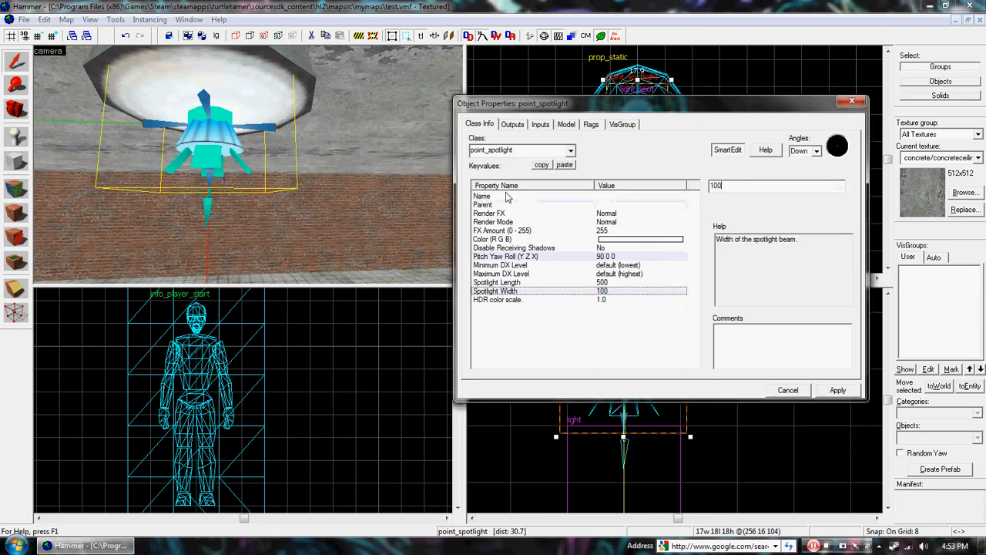
click(834, 391)
click(853, 101)
Look over the bell lamp with its point_spotlight, the ceiling bulb and the empty floor area beyond them.
key(z)
key(s)
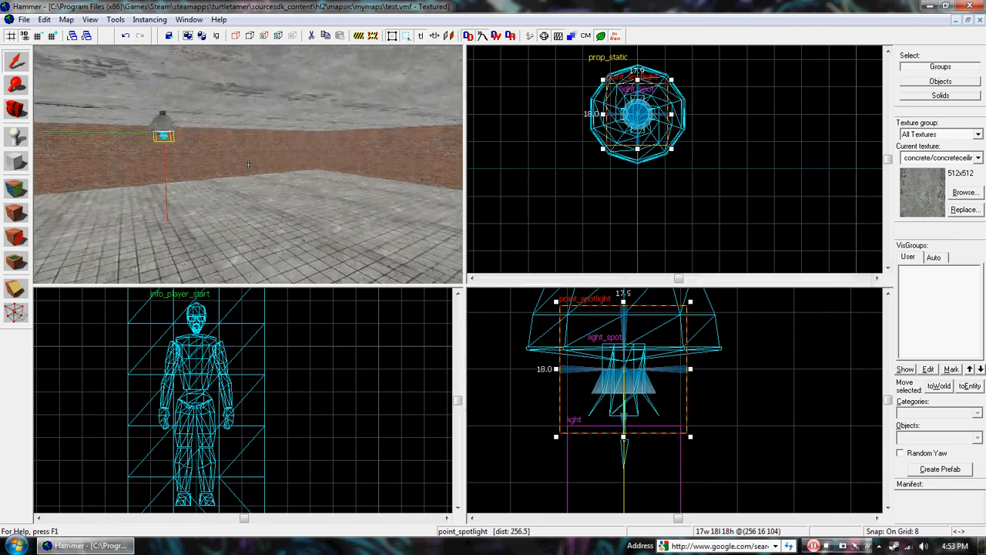
key(w)
key(z)
key(z)
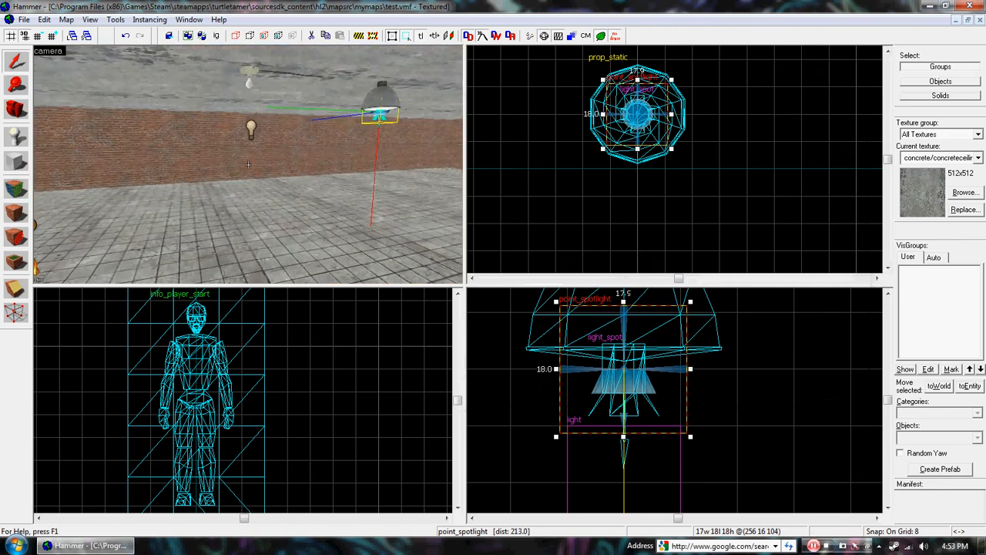
key(w)
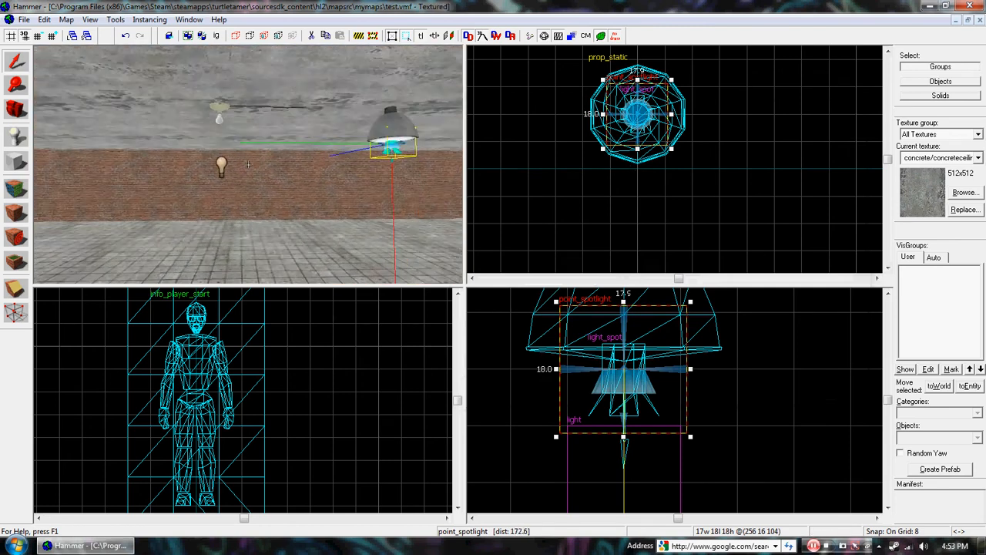
key(s)
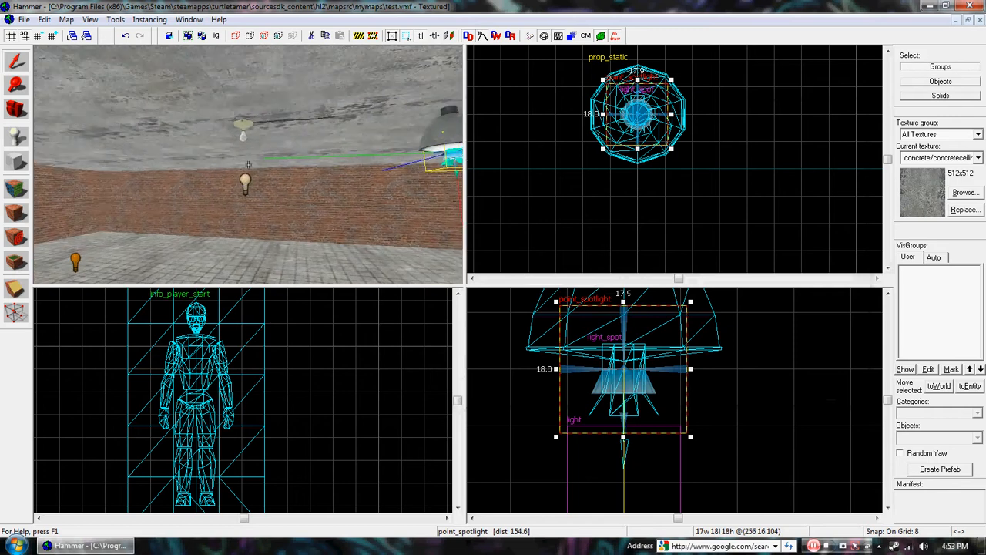
key(d)
key(z)
scroll(621, 126, down, 5)
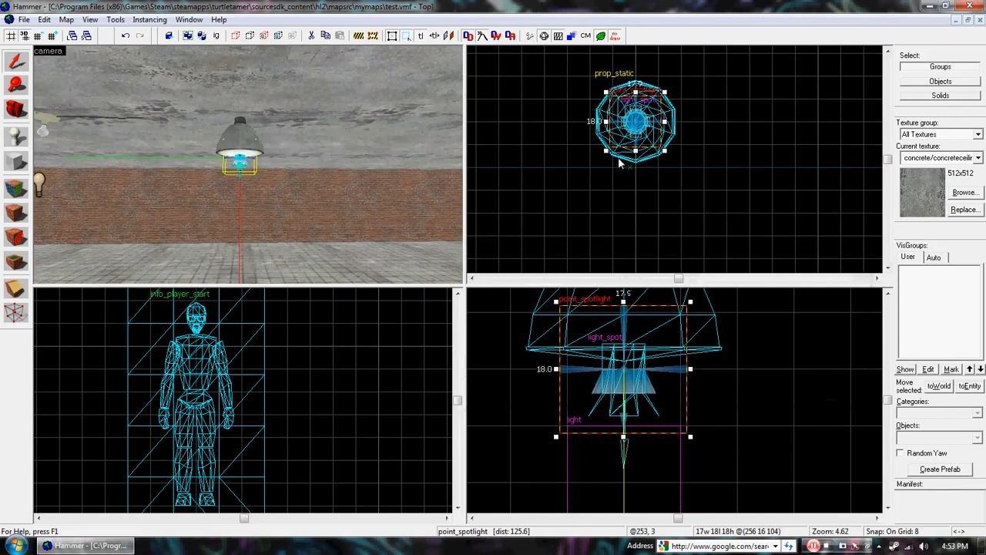
scroll(626, 132, up, 4)
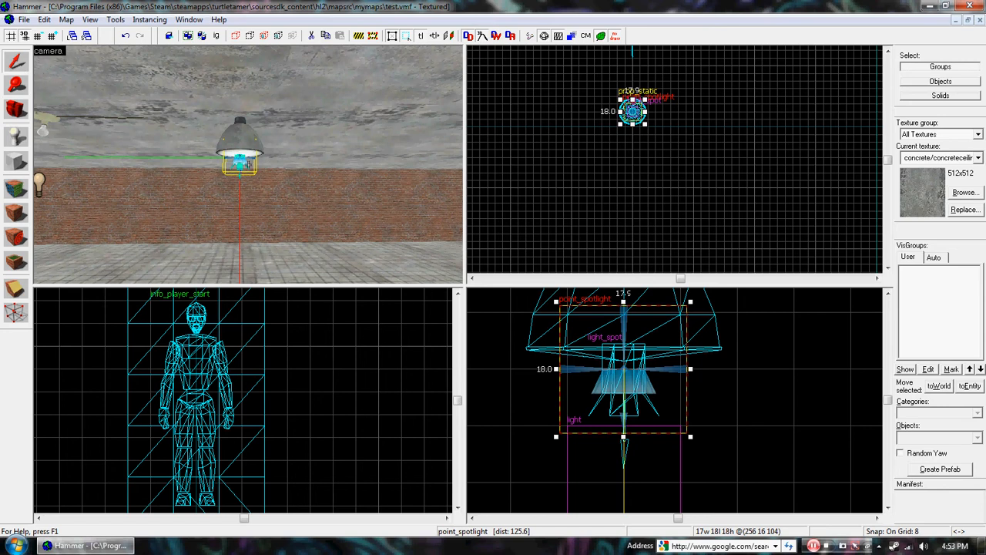
key(d)
key(z)
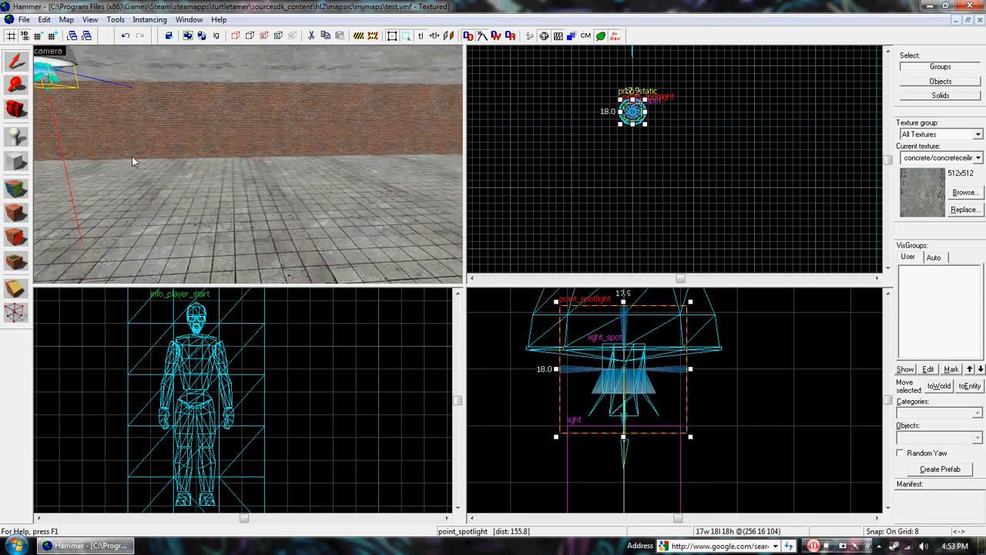
Raise the grid size to 64 and mark an entity position at 256, -128 in the top view.
click(15, 138)
click(52, 36)
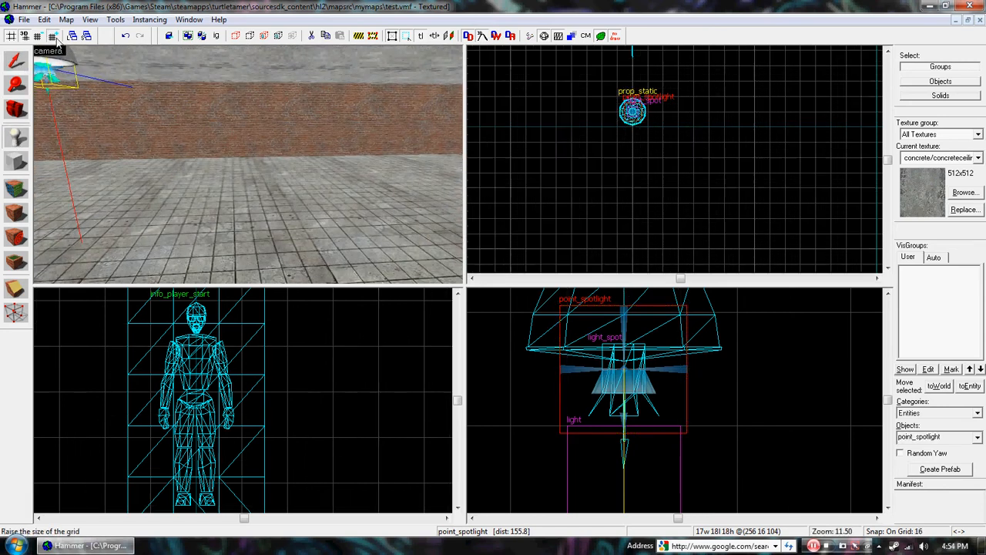
click(52, 36)
click(52, 37)
scroll(623, 236, down, 3)
scroll(621, 233, up, 2)
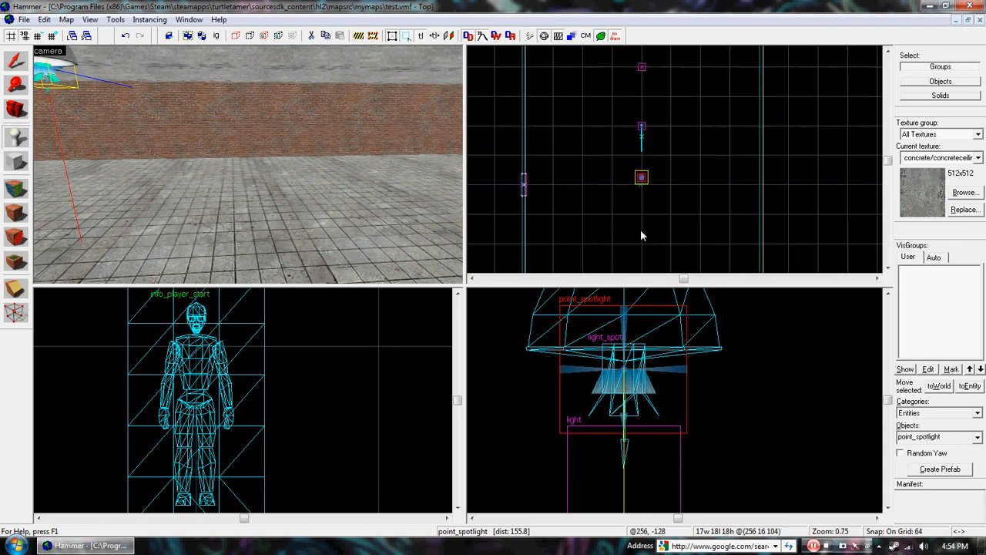
scroll(642, 204, down, 1)
click(644, 237)
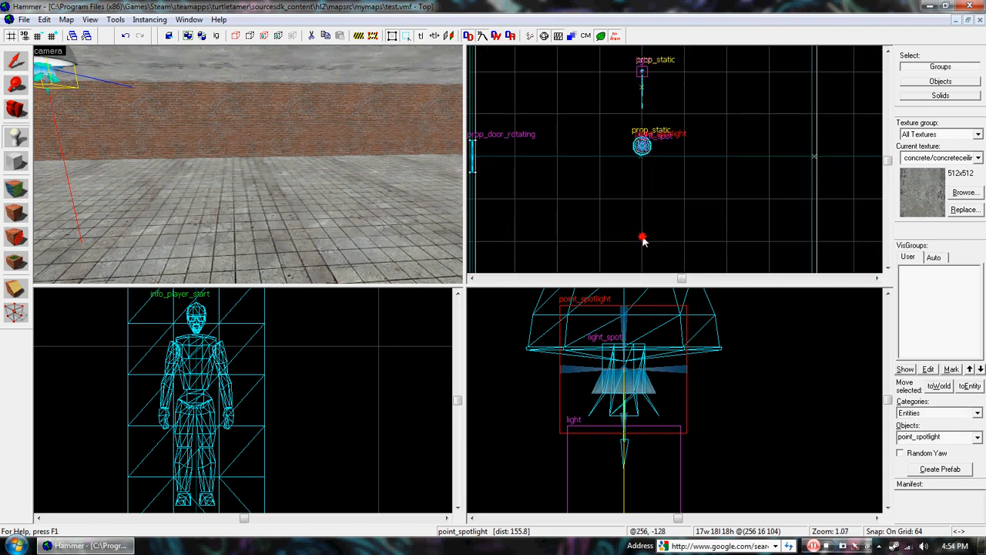
scroll(661, 189, down, 3)
scroll(654, 228, up, 4)
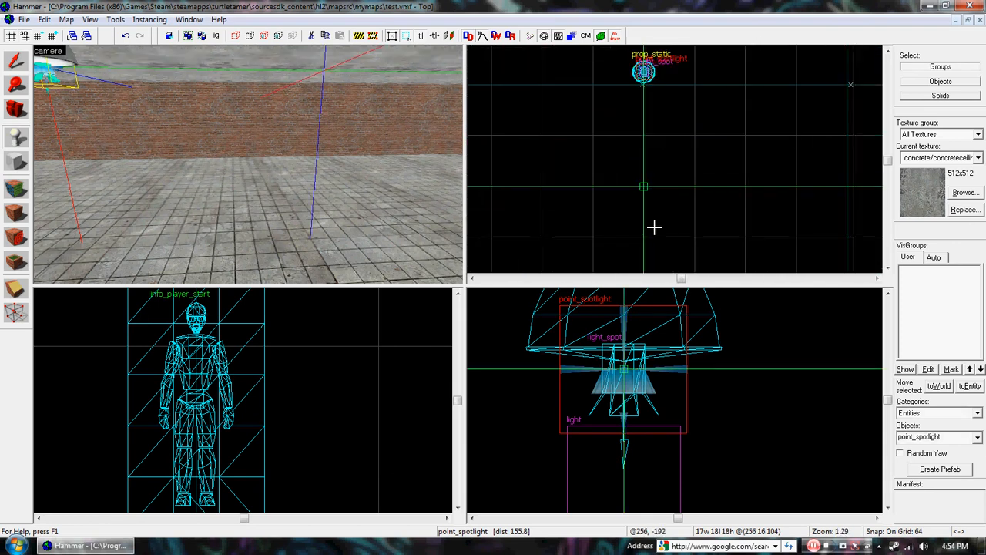
Choose env_sprite as the entity and create it at the marked position in the top view.
click(976, 437)
text(env)
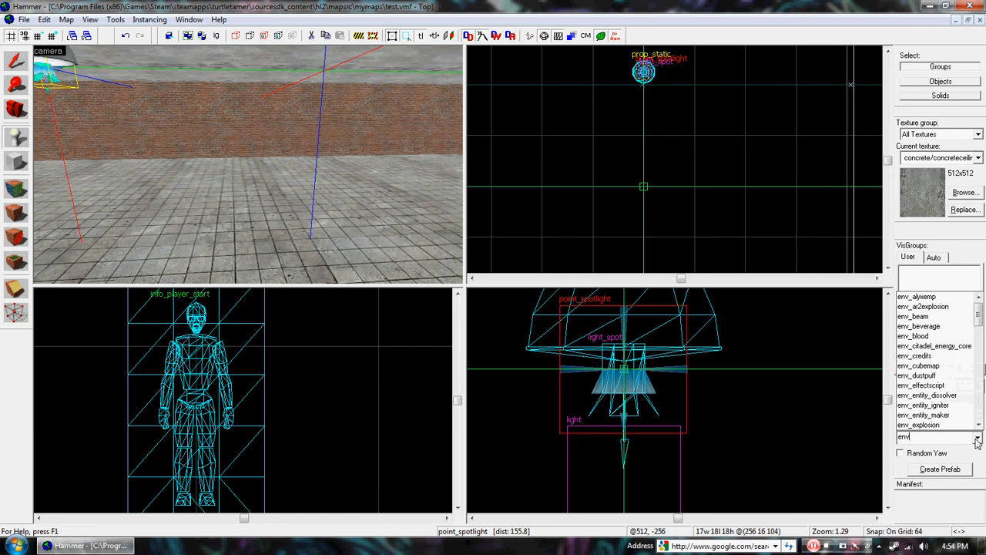
text(_sprite)
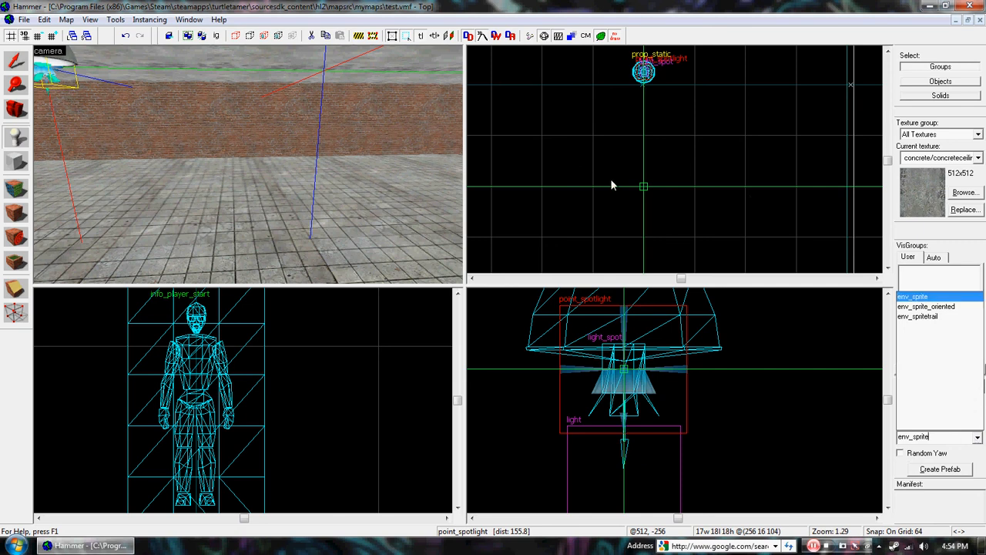
click(643, 187)
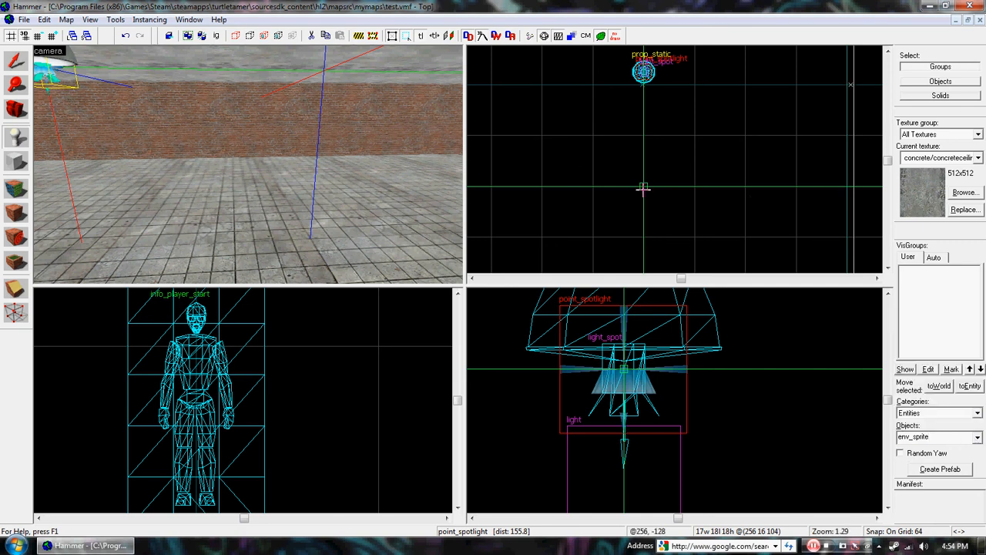
right_click(643, 187)
click(674, 194)
click(11, 62)
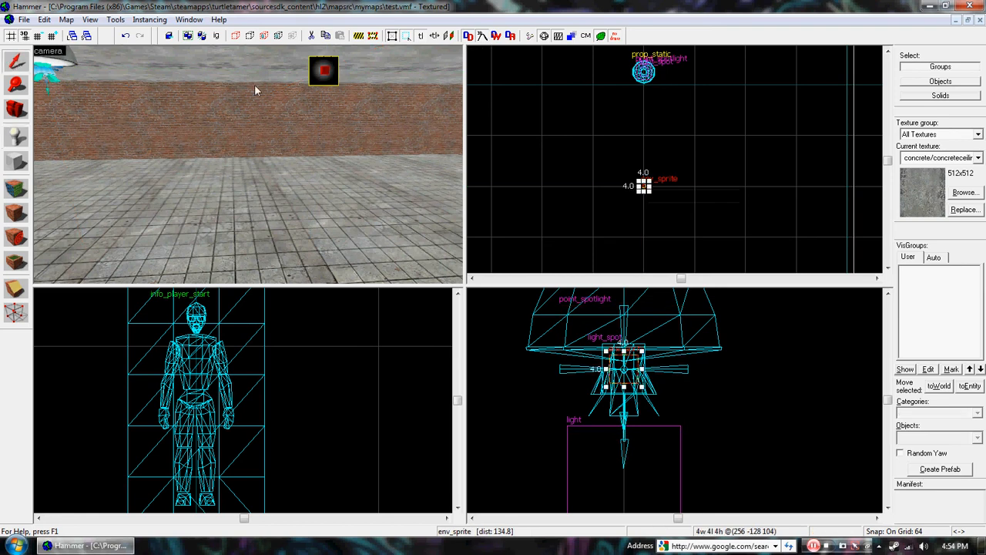
Open the env_sprite's properties, set its Render Mode to World Space Glow and apply.
key(z)
key(w)
key(z)
double_click(265, 167)
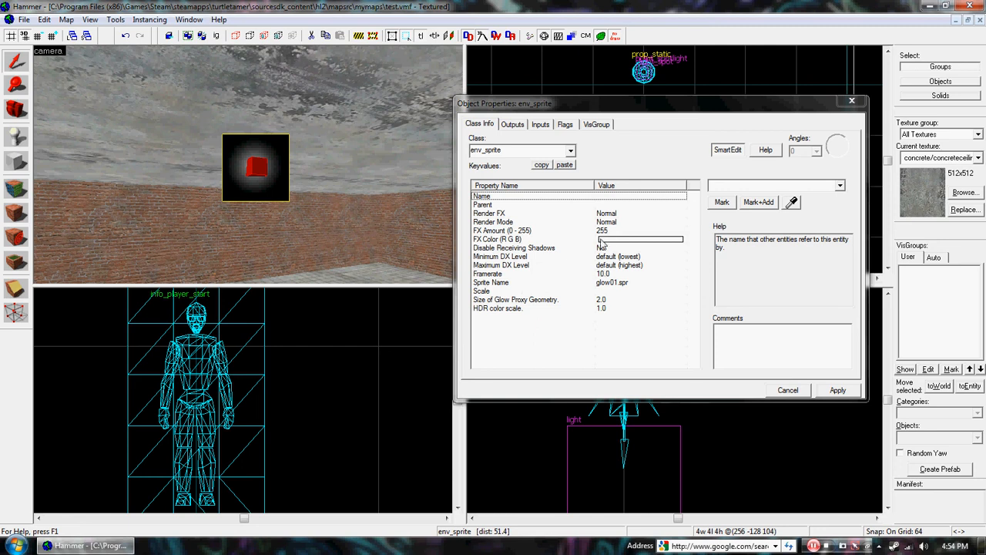
click(501, 222)
click(840, 185)
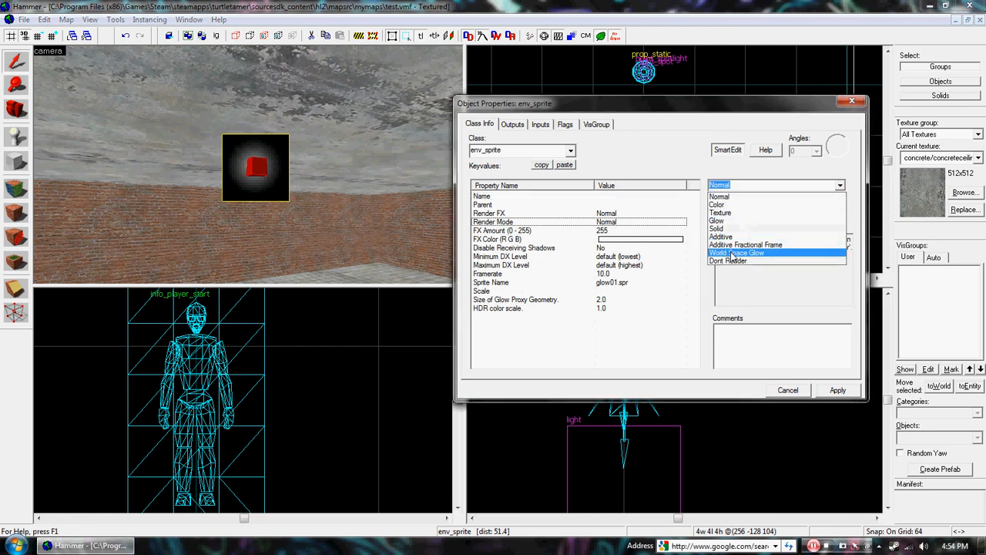
click(732, 254)
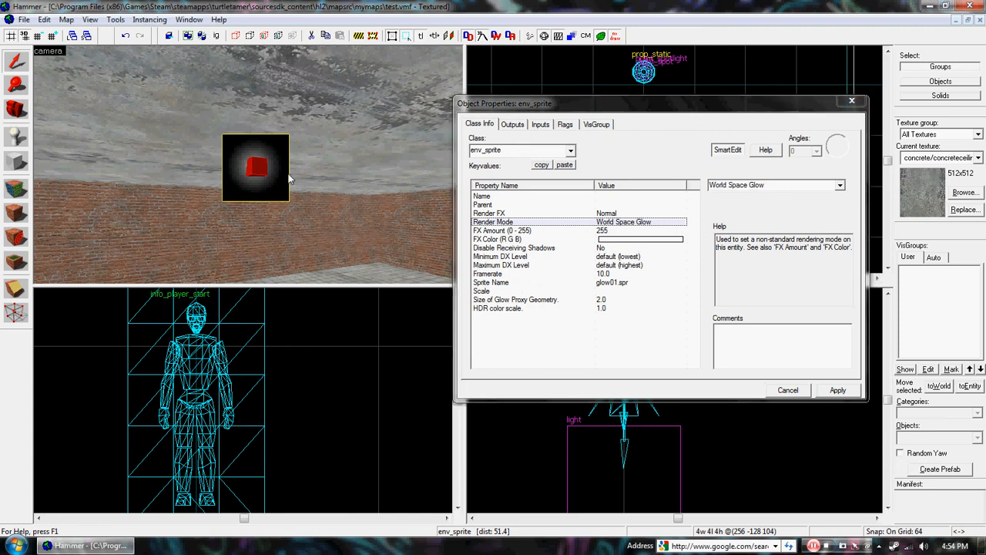
click(837, 390)
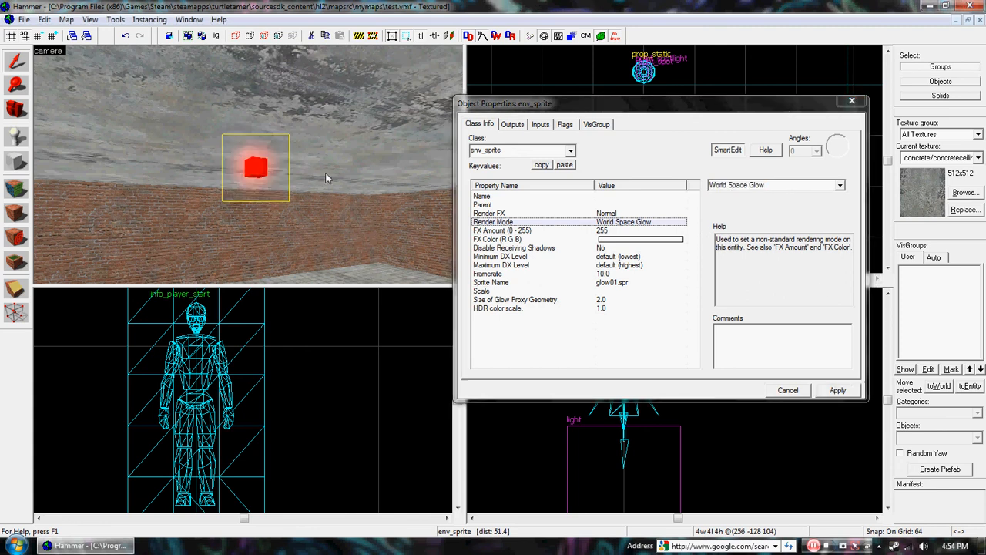
Set the env_sprite's FX Color to red, 255 0 0, and apply the change.
key(z)
key(w)
key(z)
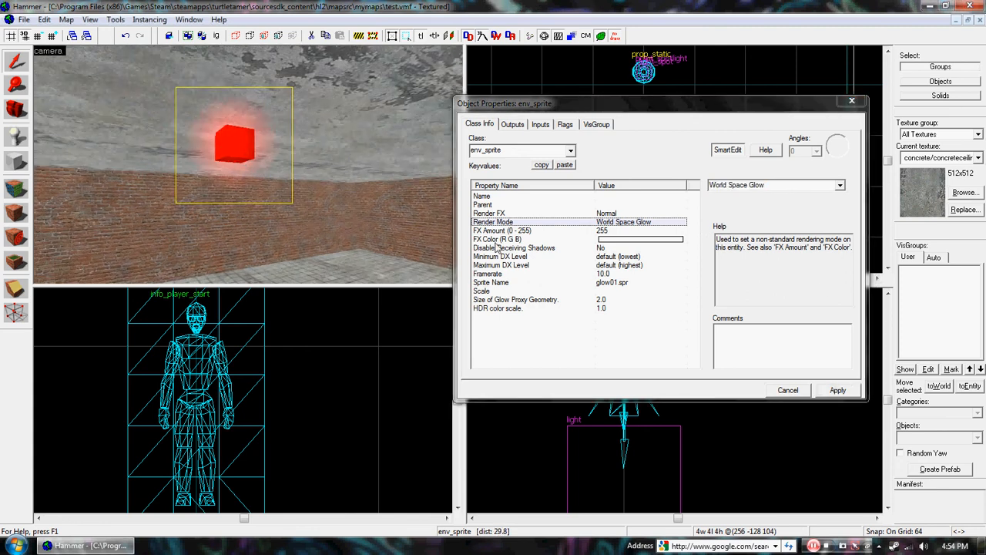
click(609, 239)
click(693, 205)
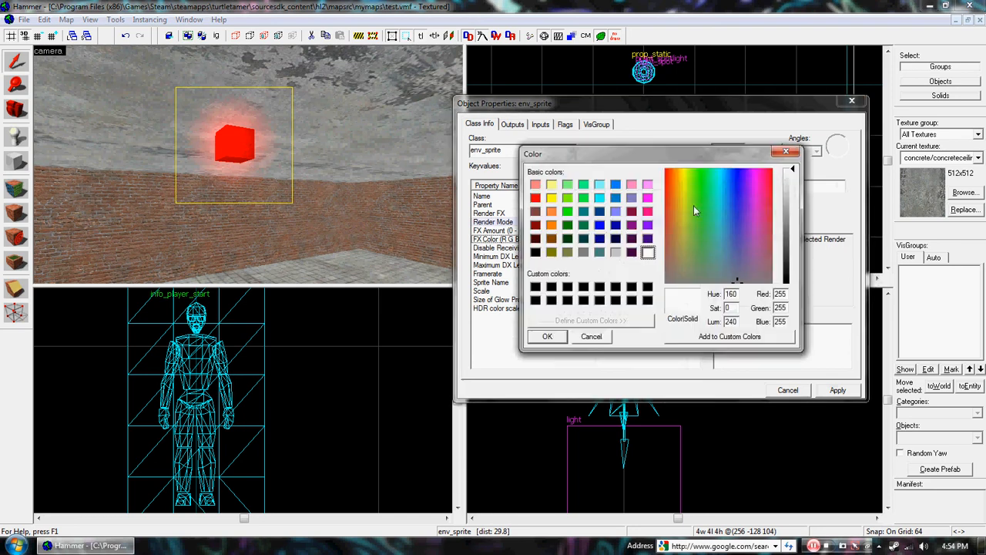
click(534, 199)
click(546, 335)
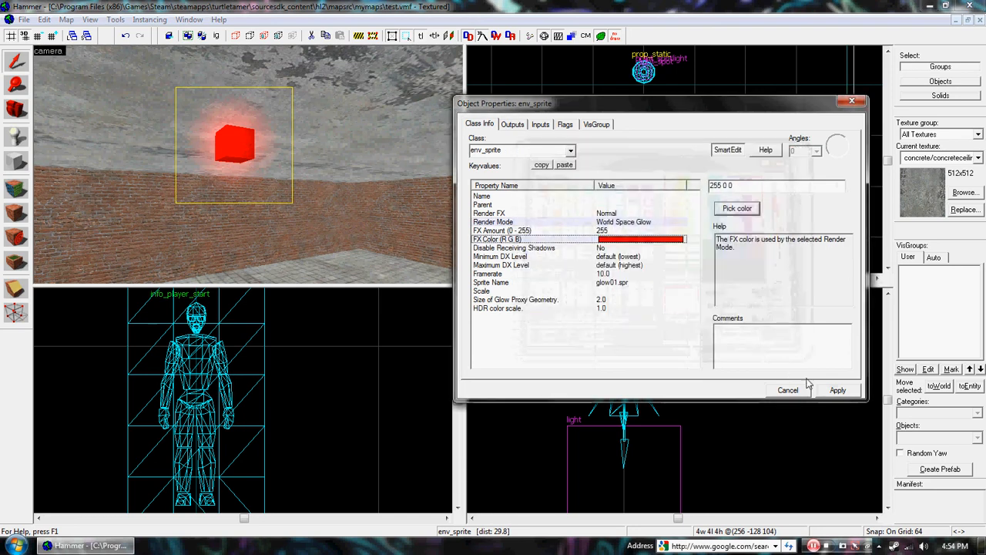
click(836, 390)
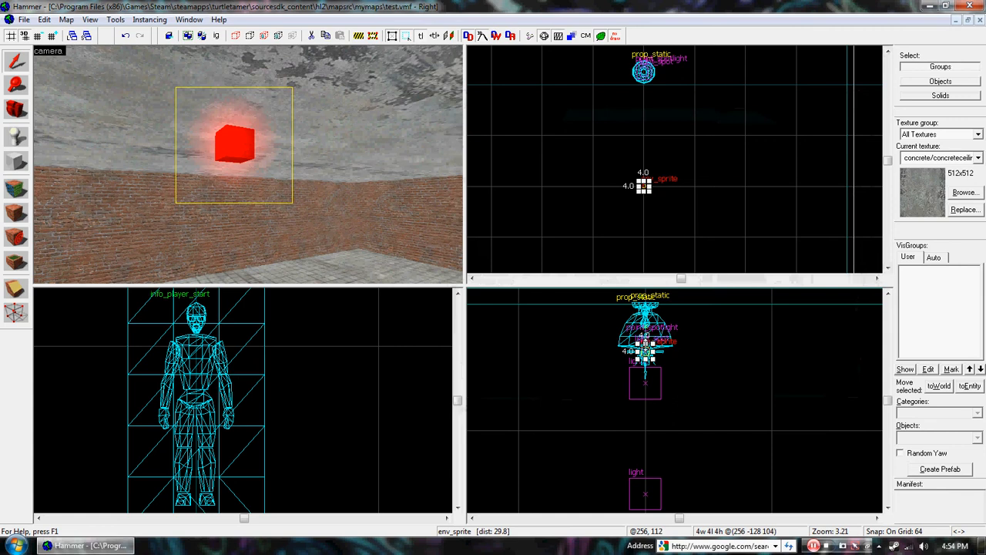
Lower the env_sprite to height 64 in the side view and bring it into the camera view.
scroll(653, 377, up, 2)
scroll(654, 376, up, 1)
drag(647, 318, 646, 385)
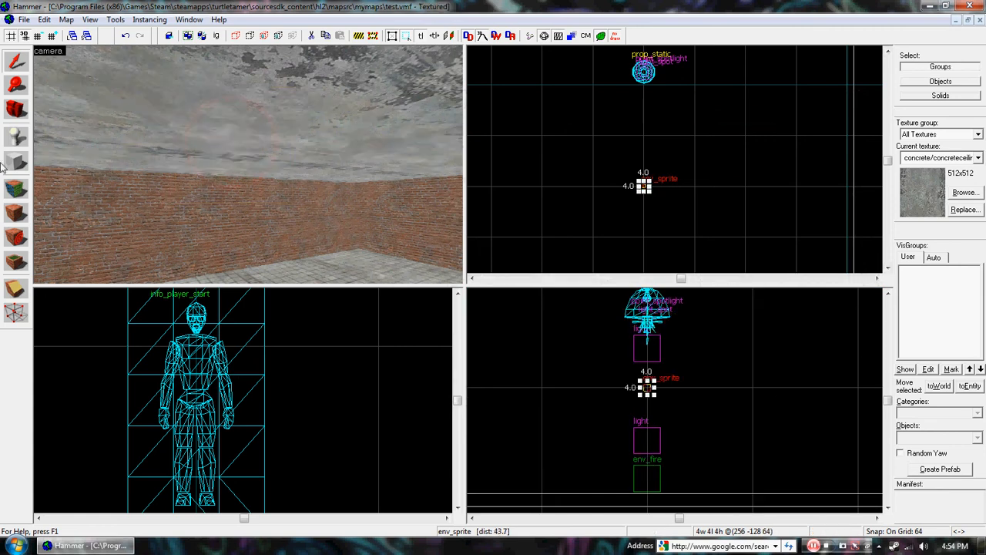
key(z)
key(s)
key(w)
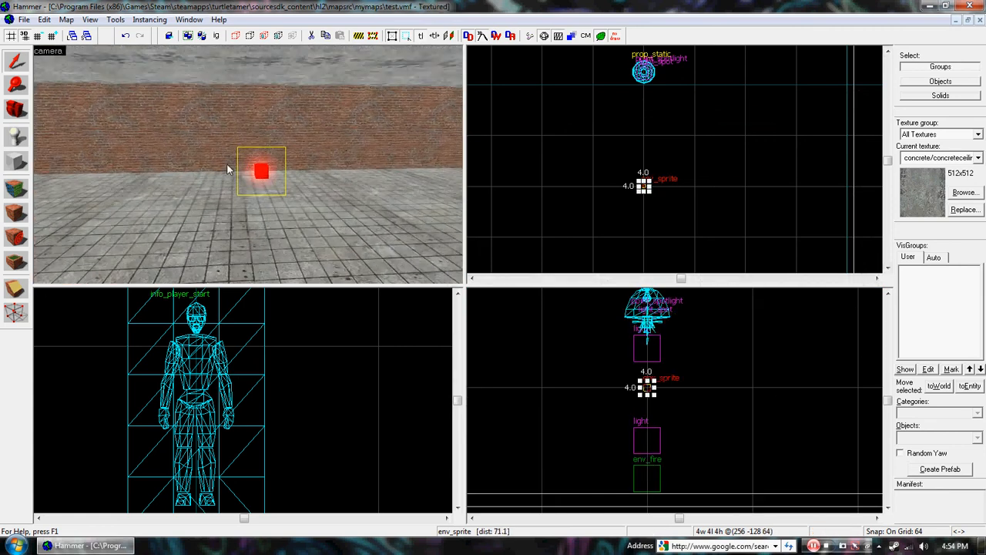
Create a light entity at 320, -128 in the top view and move it onto the env_sprite at 256 -128 64.
click(14, 145)
click(924, 437)
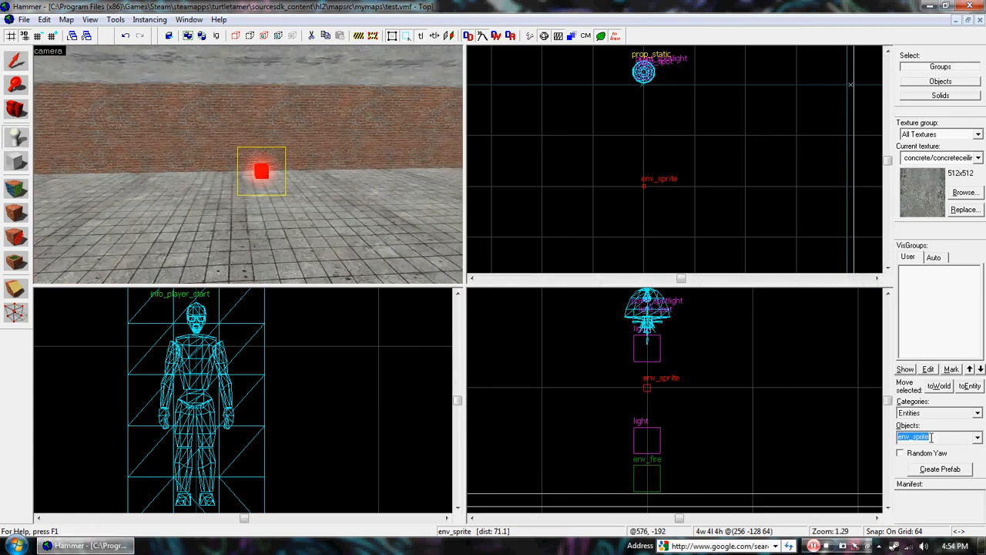
text(light)
click(903, 297)
click(691, 183)
scroll(693, 185, up, 3)
right_click(697, 185)
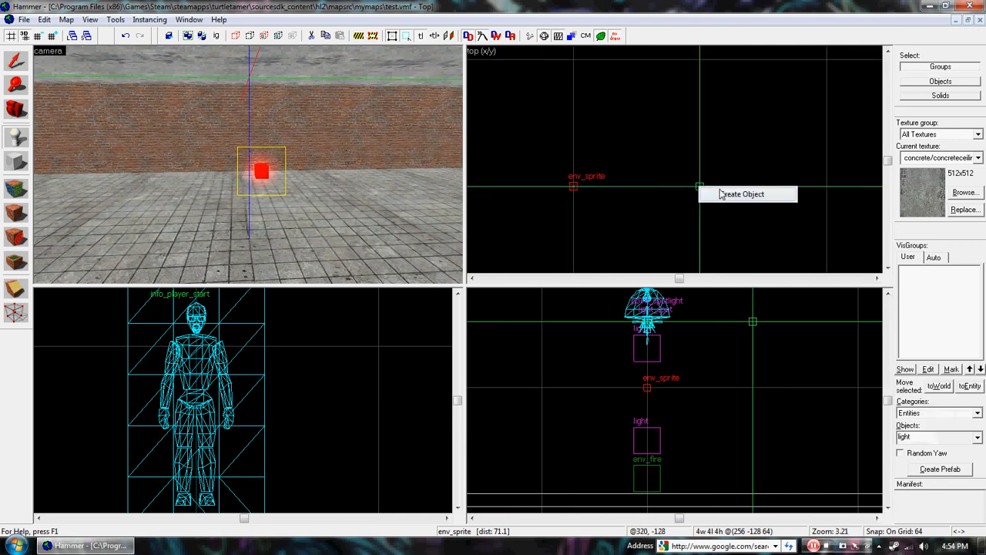
click(717, 194)
click(16, 60)
drag(757, 331, 648, 389)
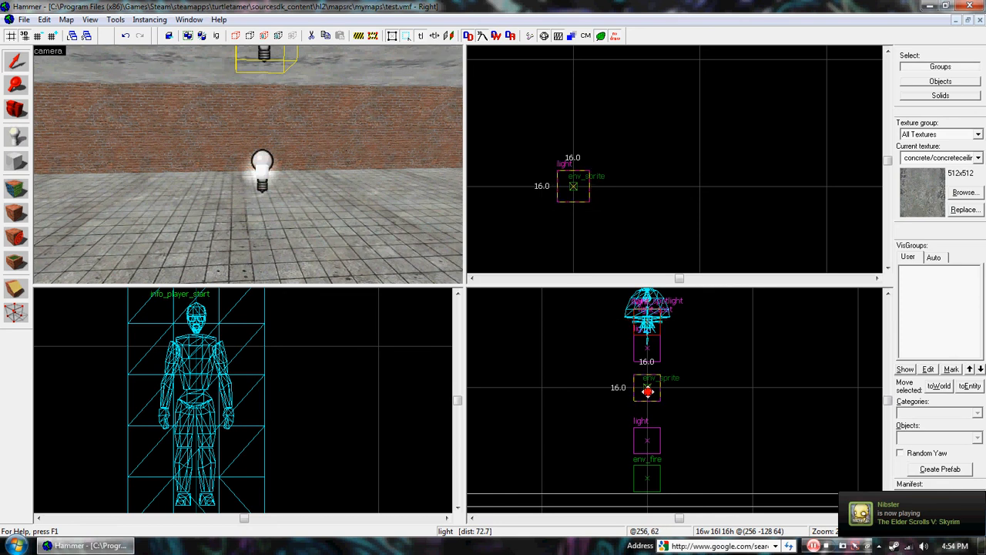
Set the Brightness color of the light on the env_sprite to dark red, 91 0 0, and apply it.
double_click(275, 159)
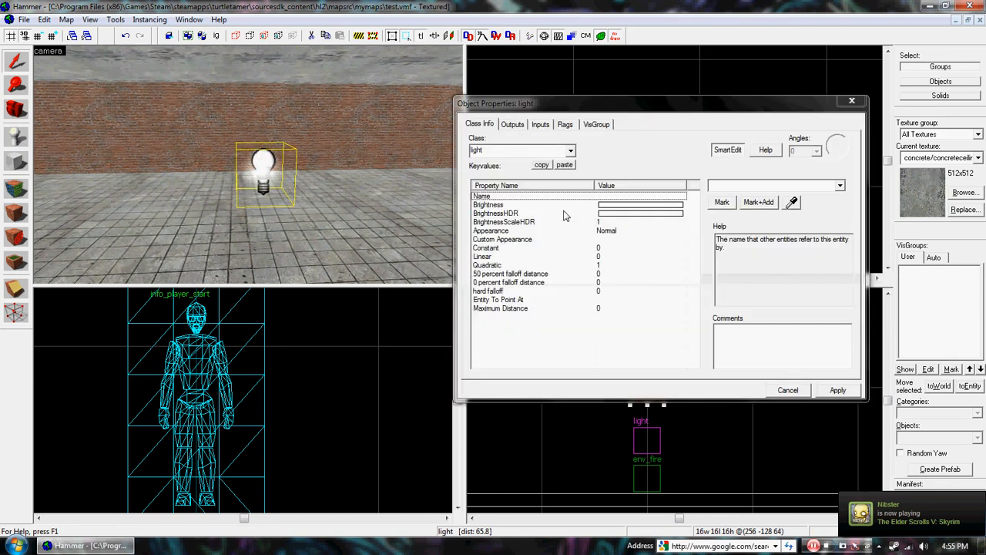
click(522, 206)
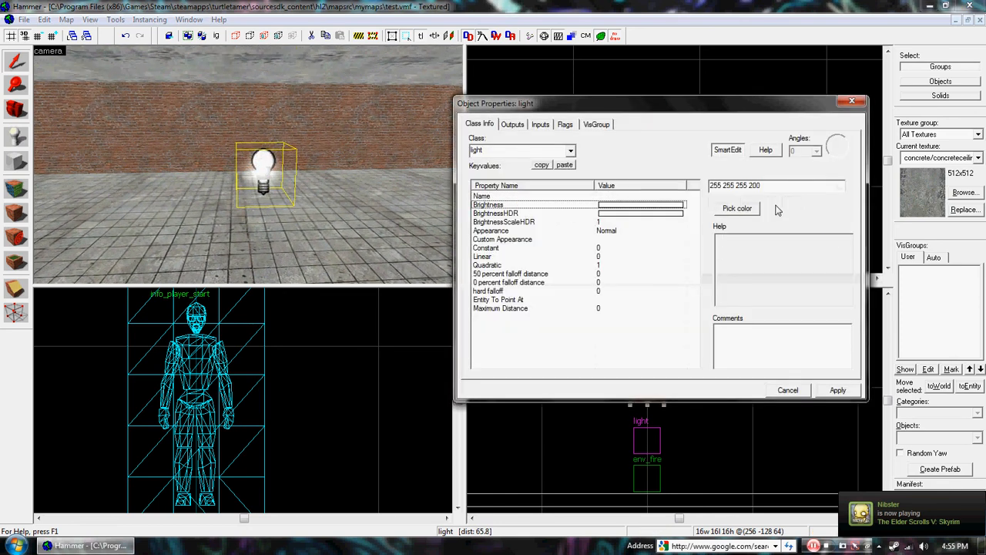
click(737, 208)
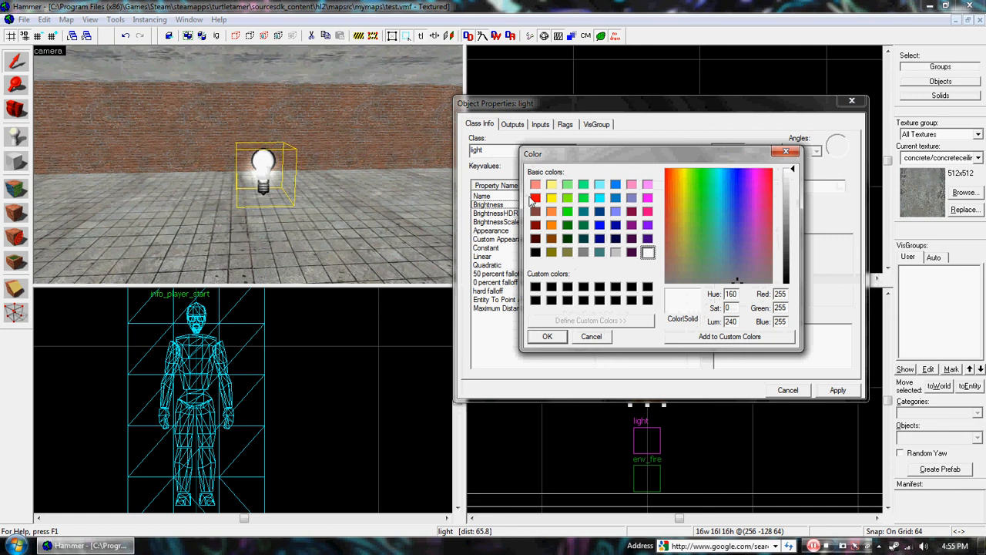
click(536, 198)
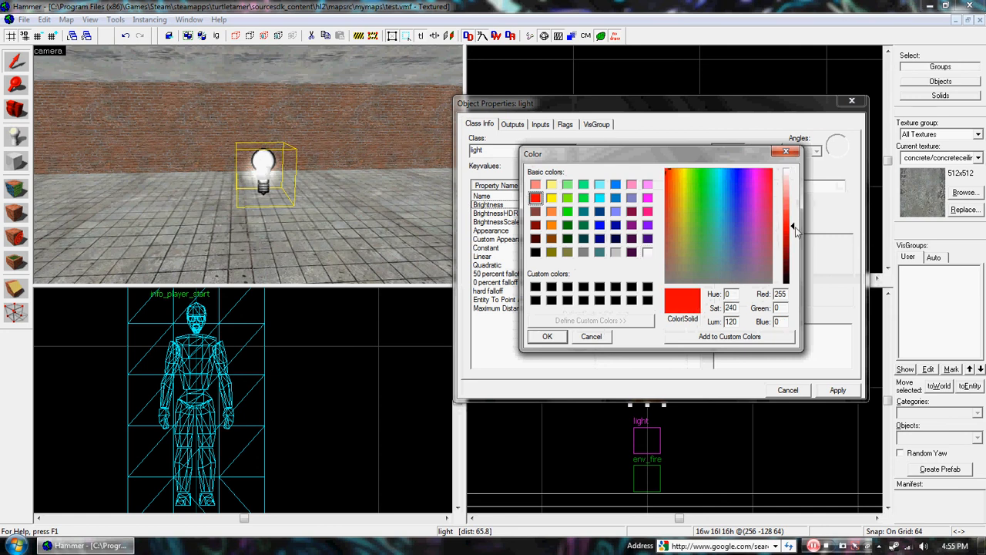
drag(796, 231, 793, 266)
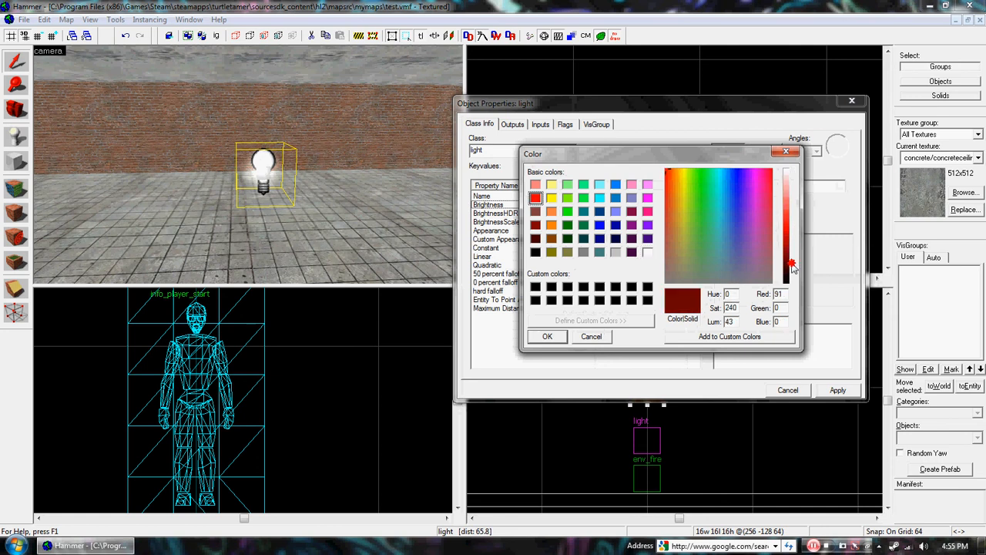
click(547, 336)
click(837, 390)
click(852, 101)
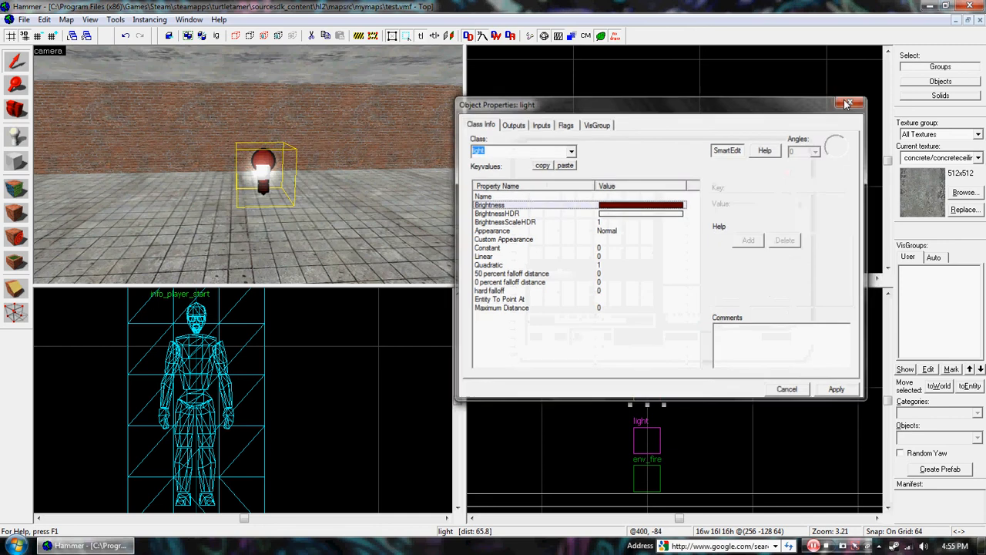
Set the grid to 128 and move the red light together with its env_sprite to 256 -384 64 in the top view.
key(z)
key(s)
key(z)
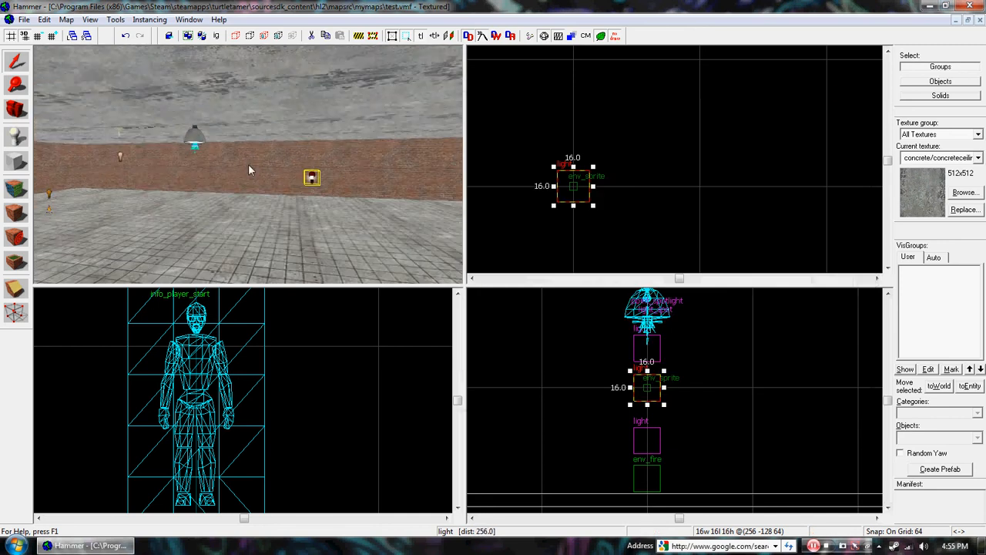
key(w)
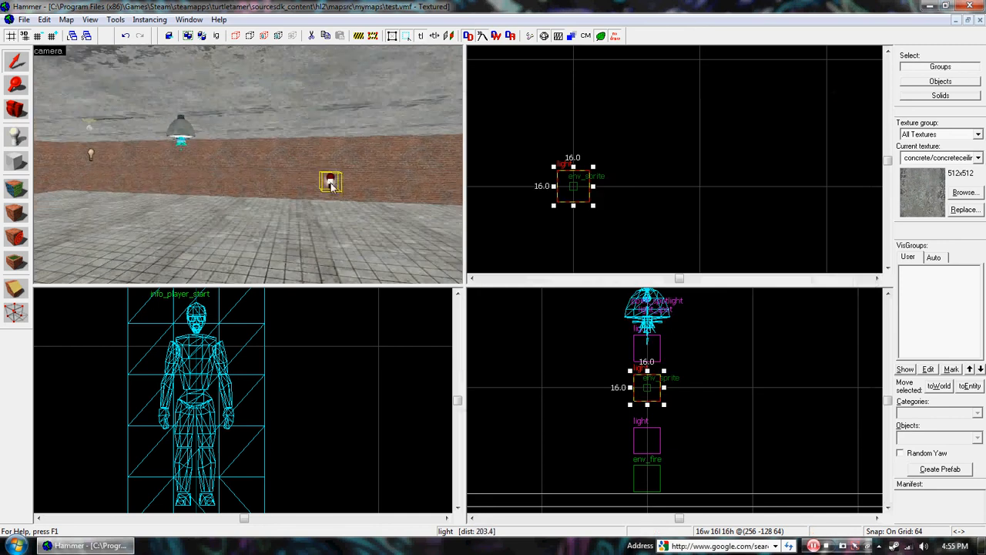
scroll(645, 158, down, 4)
click(52, 35)
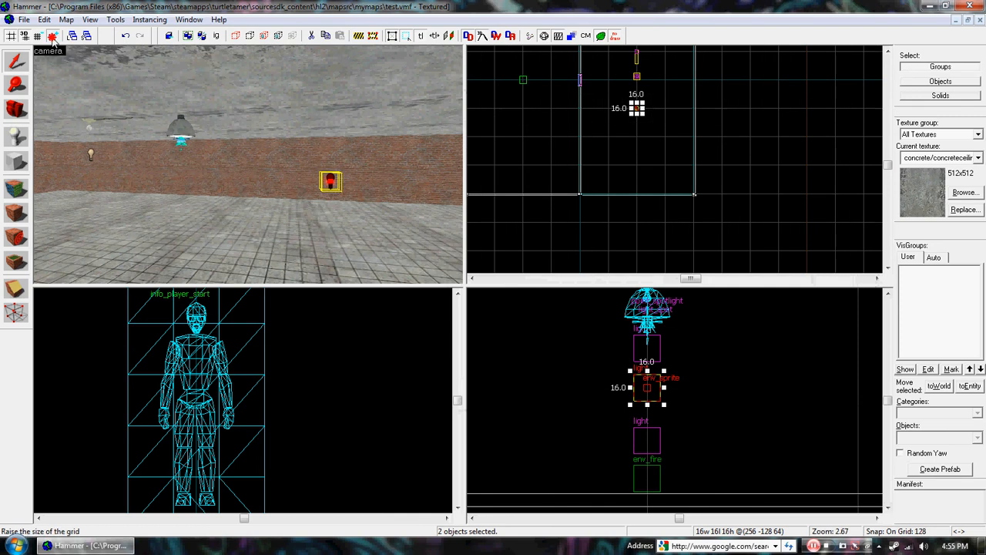
click(53, 36)
scroll(661, 102, up, 3)
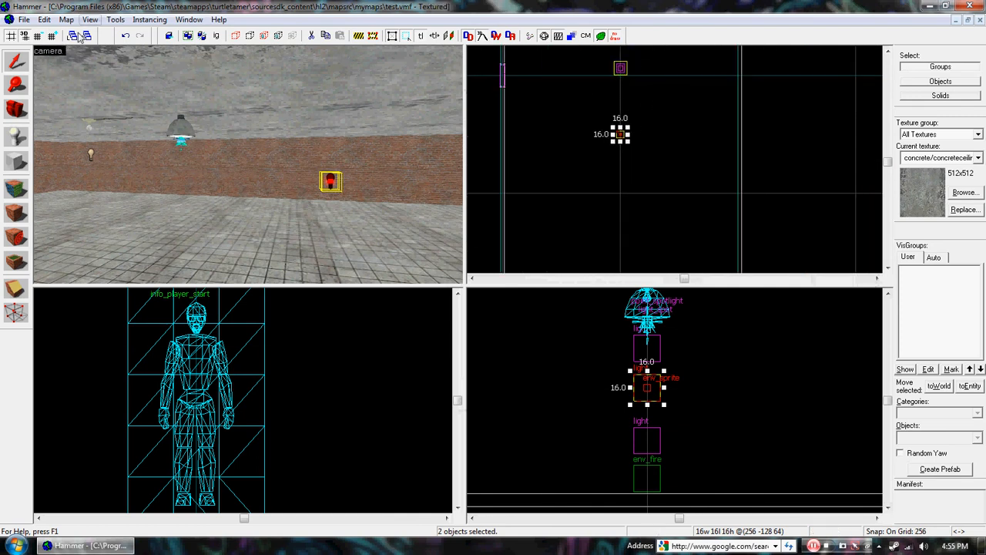
click(38, 35)
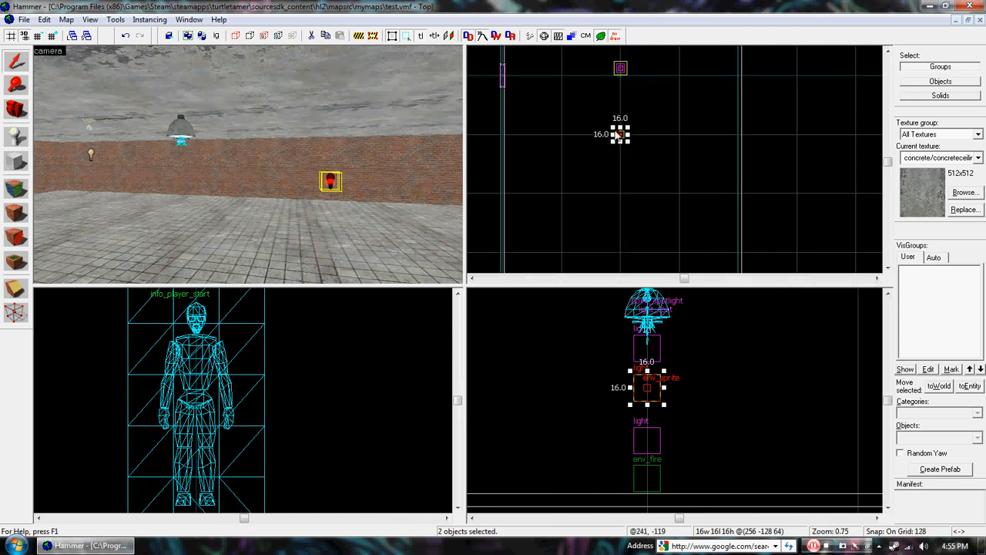
drag(619, 134, 620, 252)
Select the bell lamp with its spotlight entities and move them to about 256 -128 in the top view.
key(z)
key(w)
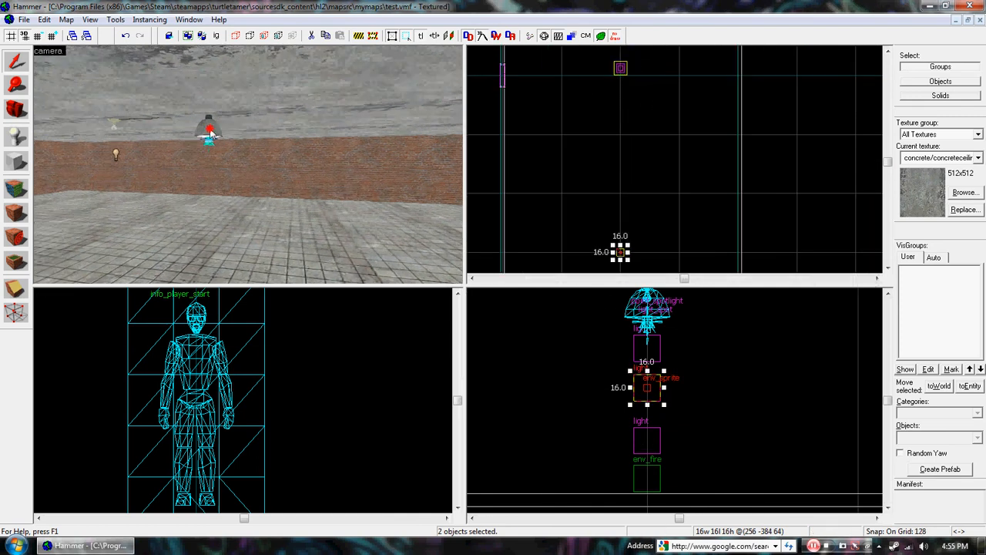
key(z)
click(212, 121)
scroll(215, 137, up, 2)
ctrl+click(228, 113)
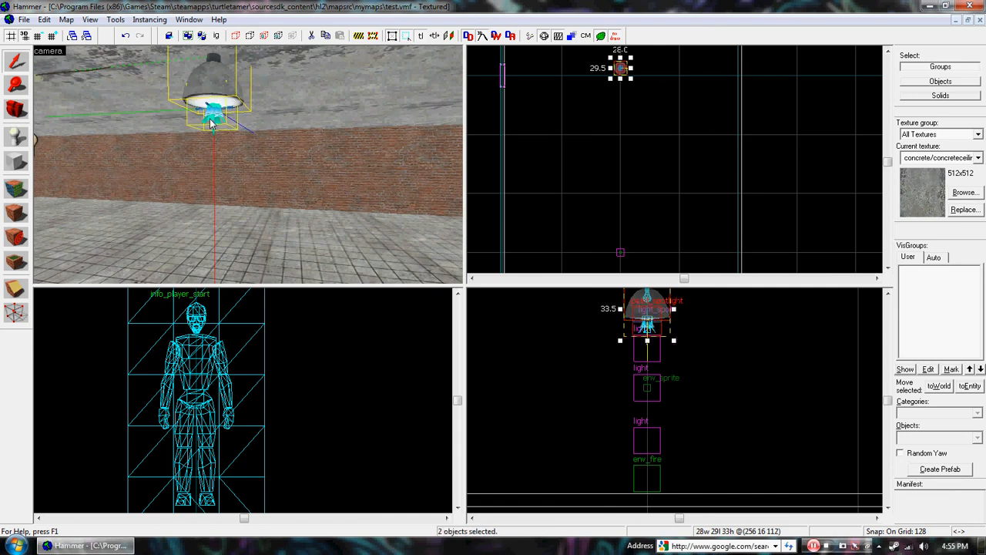
ctrl+click(212, 124)
scroll(667, 126, down, 4)
scroll(661, 127, up, 3)
drag(653, 99, 651, 163)
scroll(162, 135, down, 3)
Move the env_fire and its orange light together to 256 384 in the top view, then deselect them.
click(159, 227)
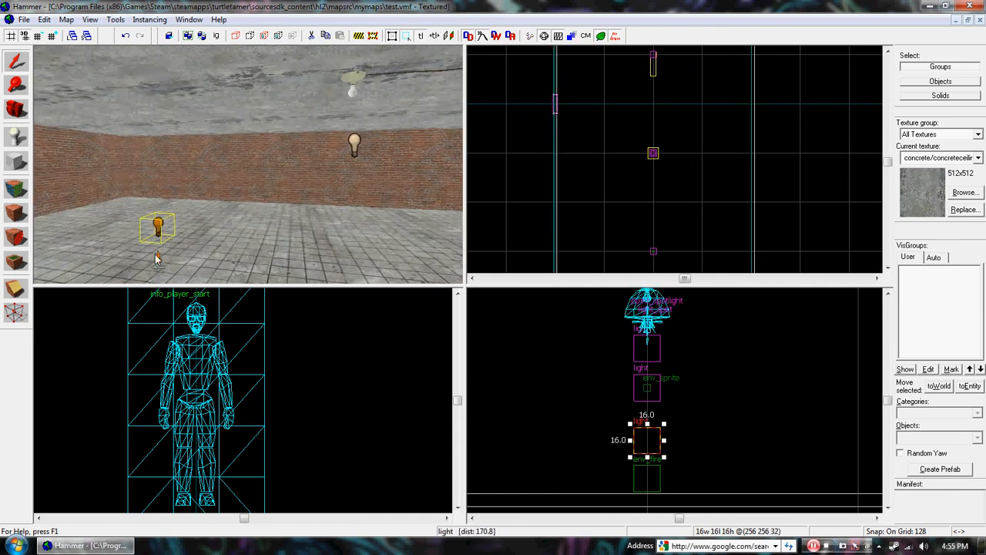
ctrl+click(158, 259)
scroll(582, 174, down, 6)
scroll(608, 129, up, 6)
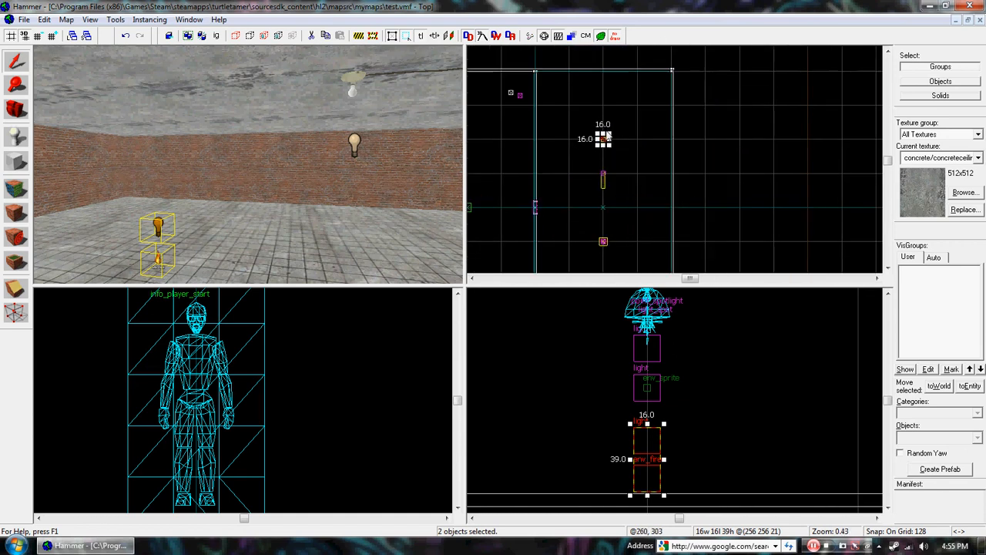
key(Up)
click(624, 123)
Check the new spacing of the fire, bell lamp and red light in the camera view.
key(z)
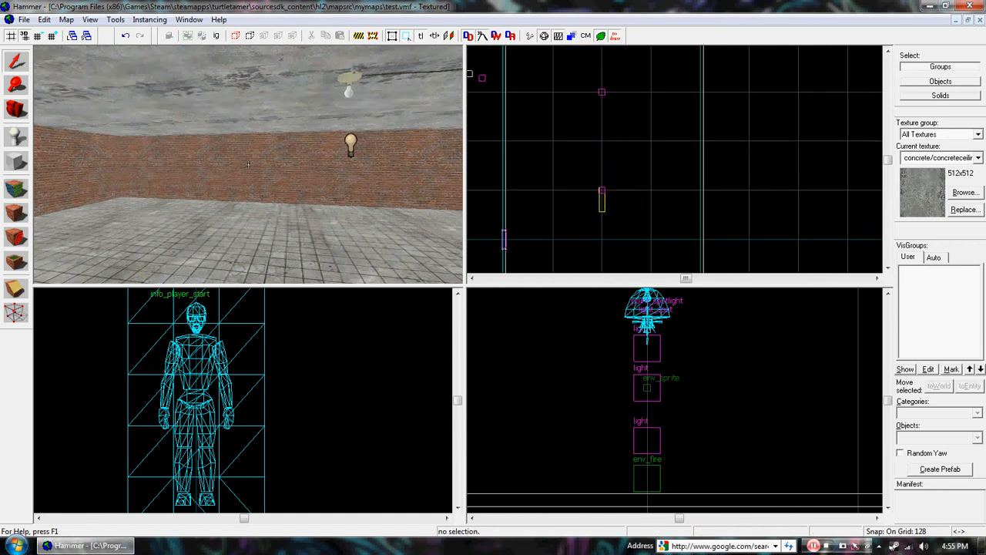
key(w)
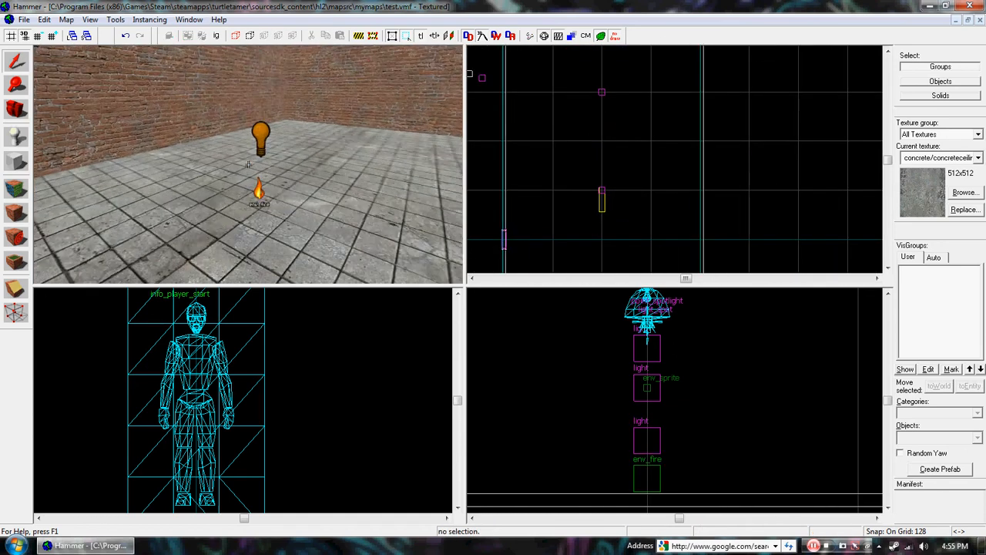
key(s)
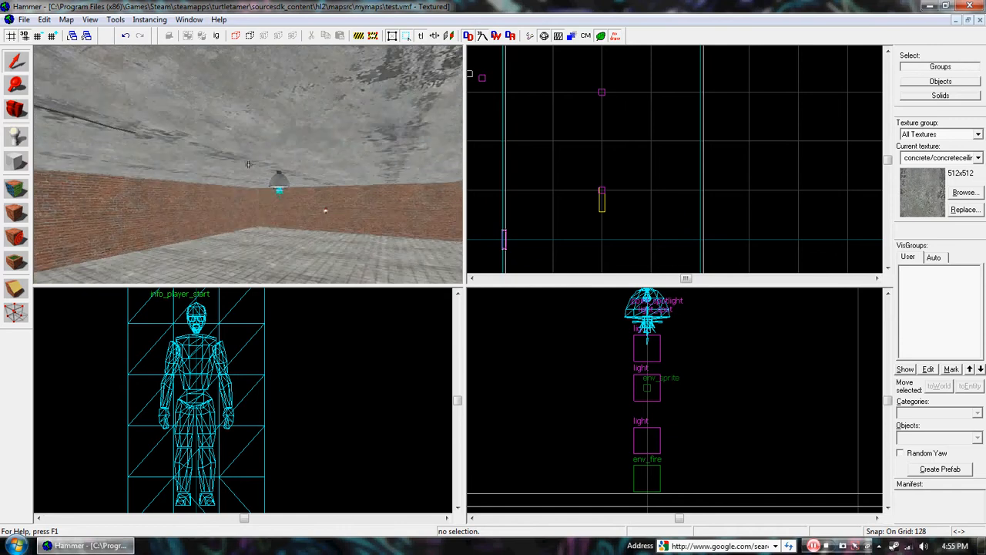
key(w)
key(w)
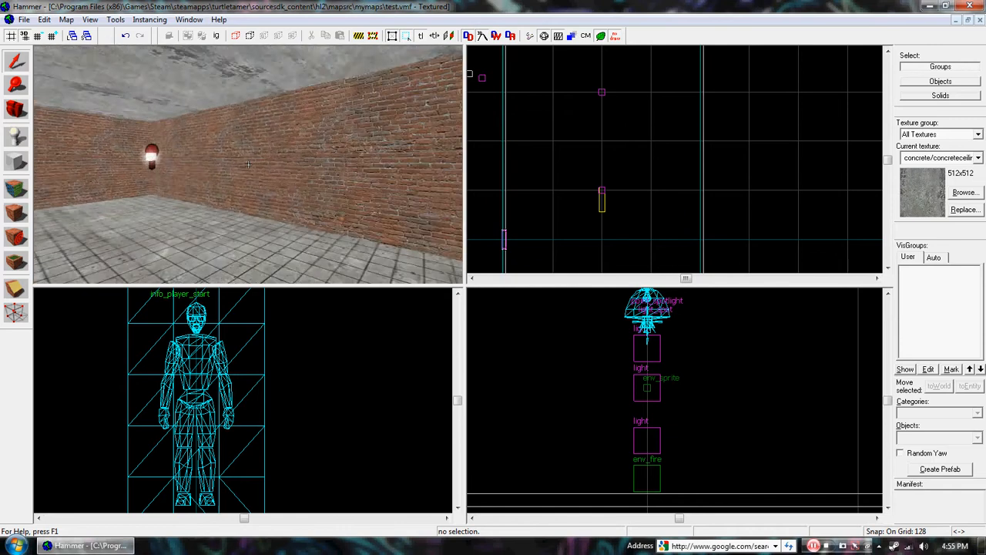
key(s)
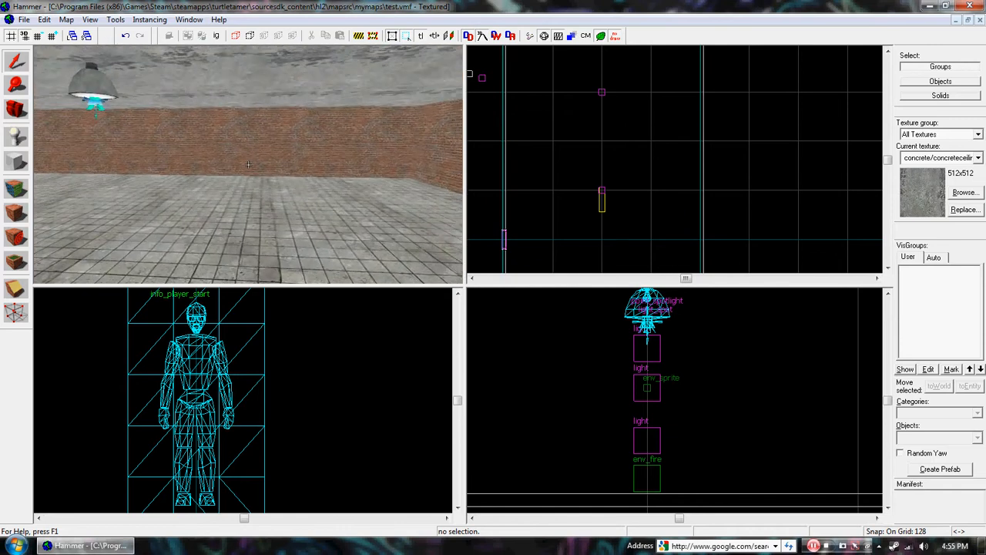
key(z)
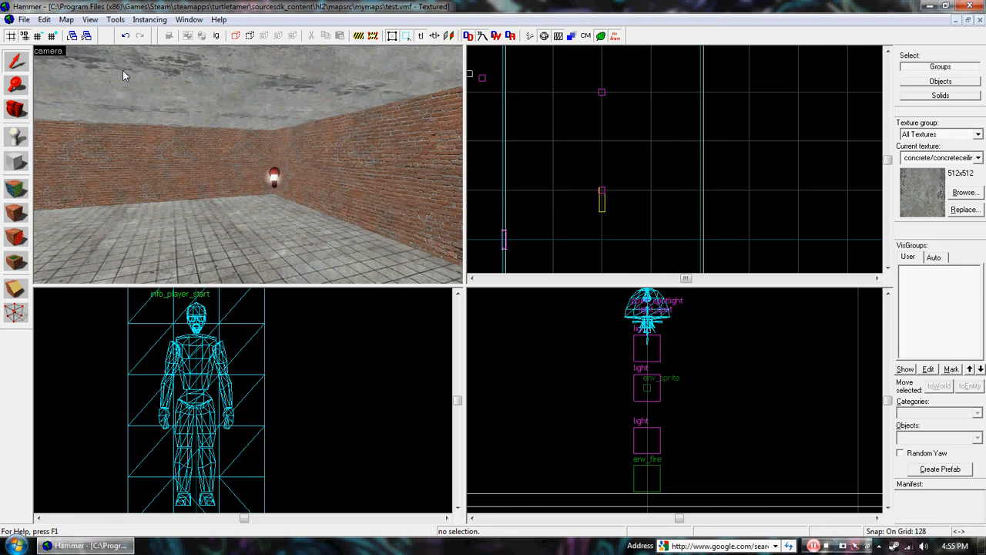
Compile and run the map with BSP, VIS and RAD all set to Normal.
click(26, 21)
click(53, 153)
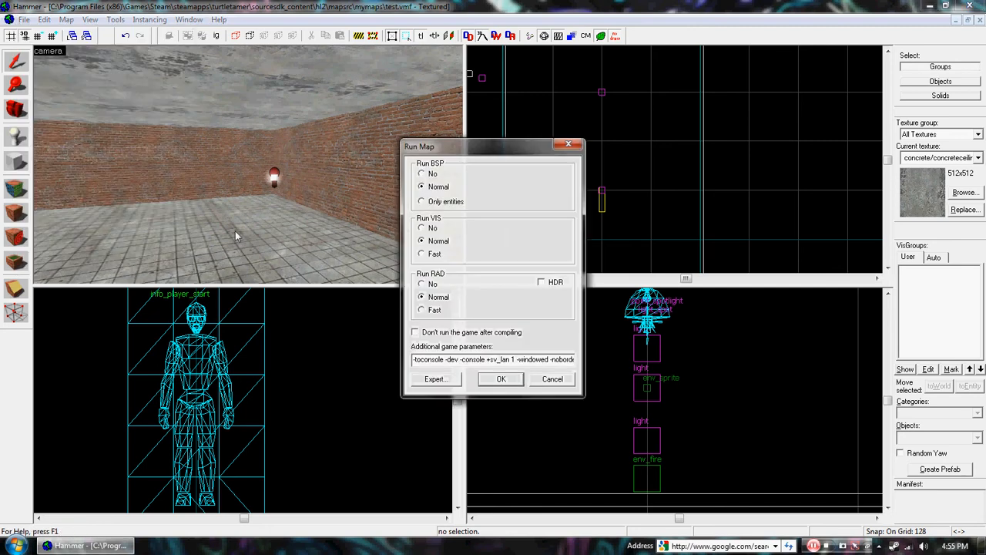
click(512, 379)
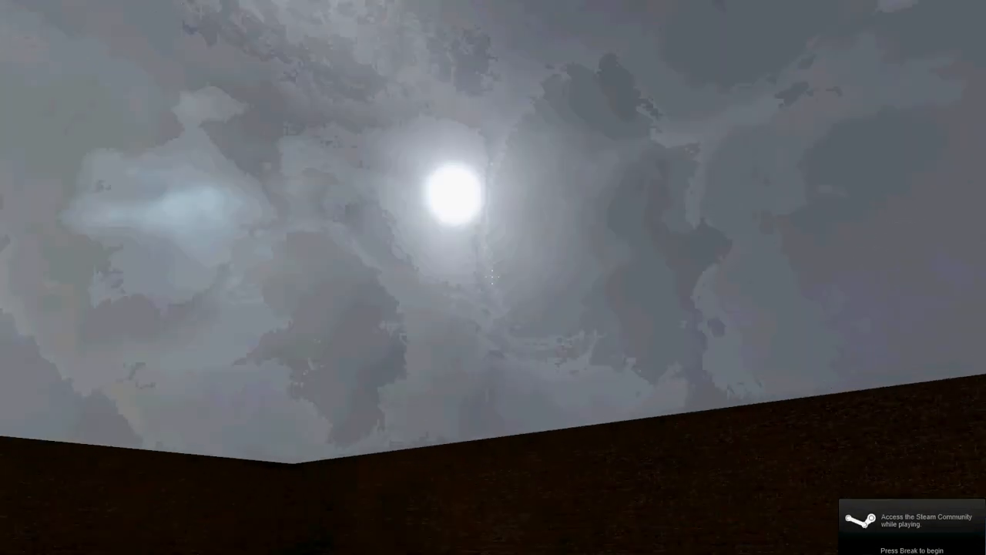
Walk through the door into the interior room in the running game and inspect the bell lamp's spotlight.
key(w)
key(w)
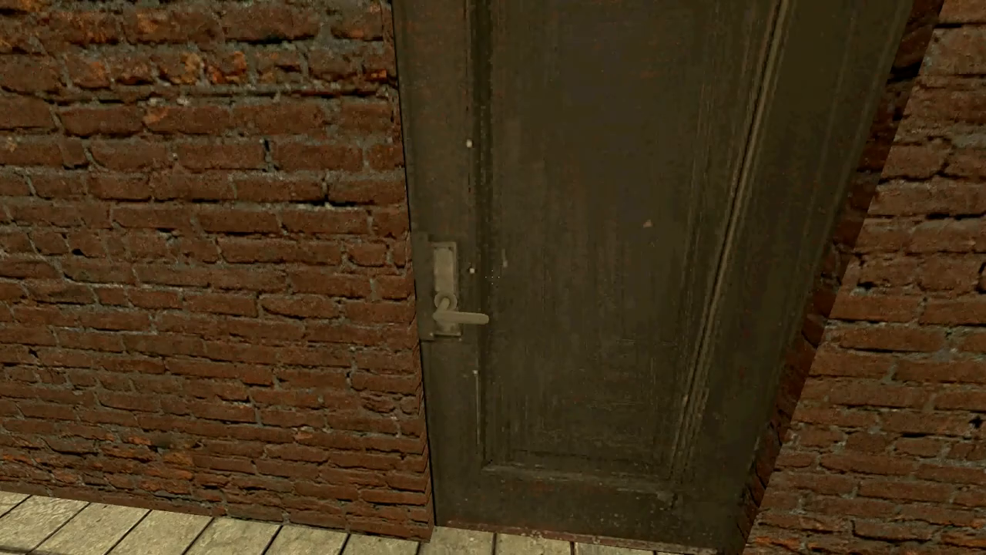
key(e)
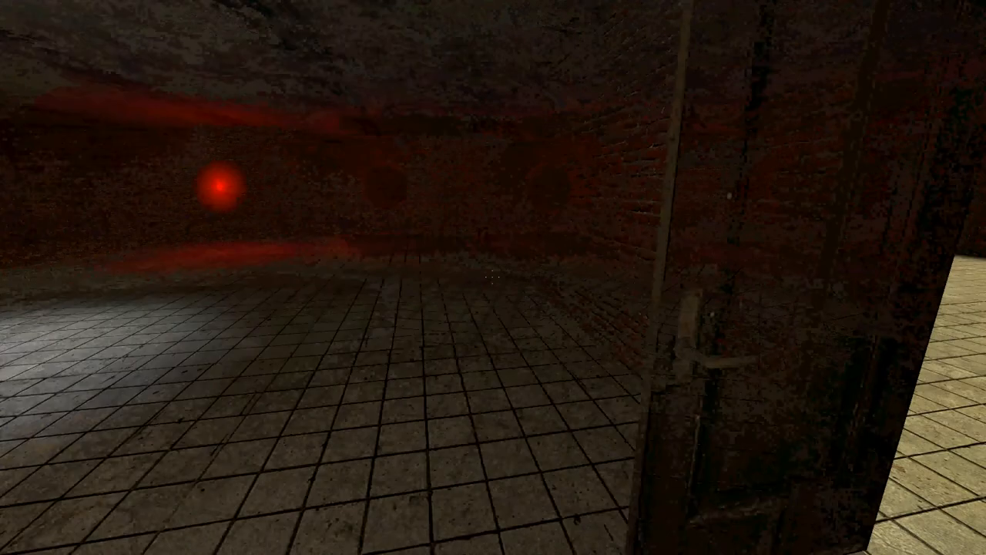
key(s)
key(w)
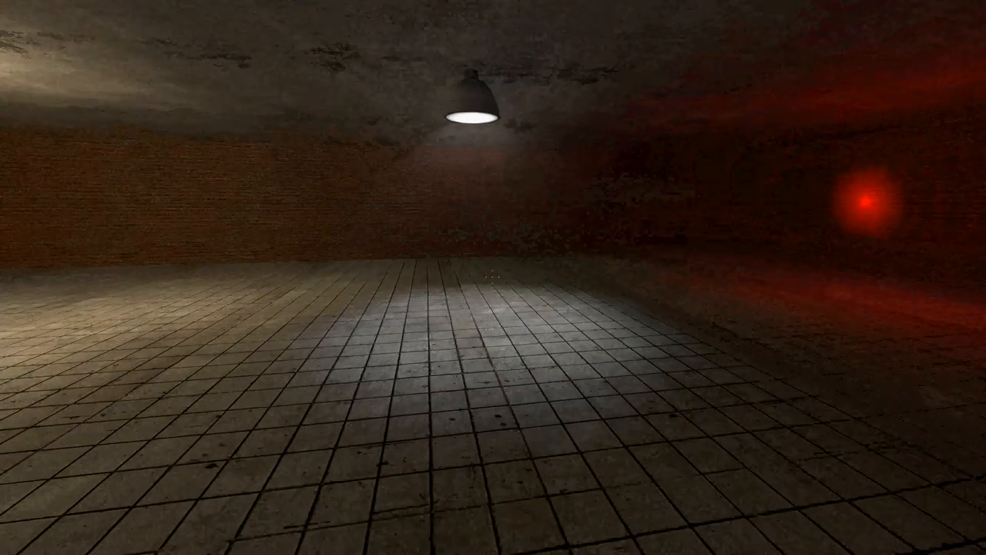
key(w)
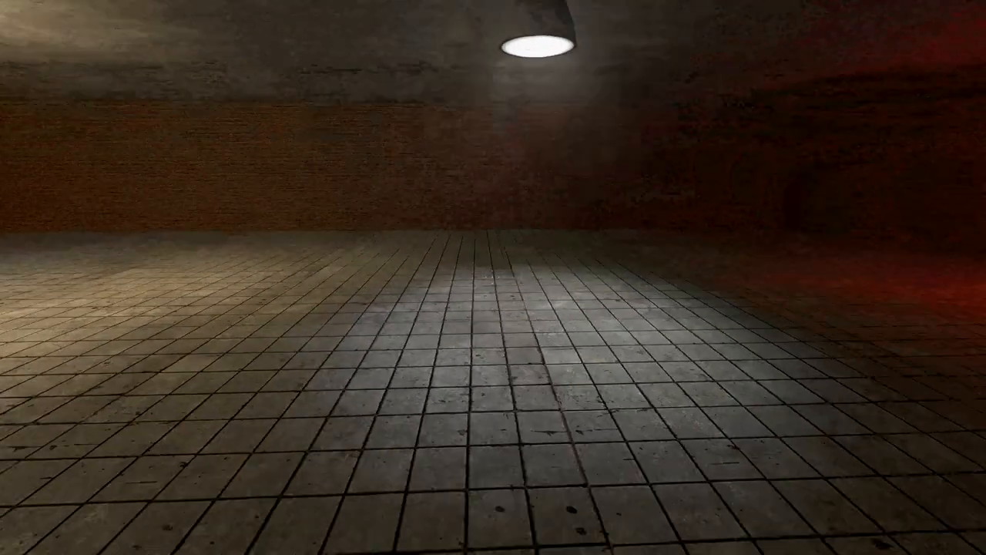
Approach the red glowing sprite and examine its glow and the red light around it from several positions.
key(w)
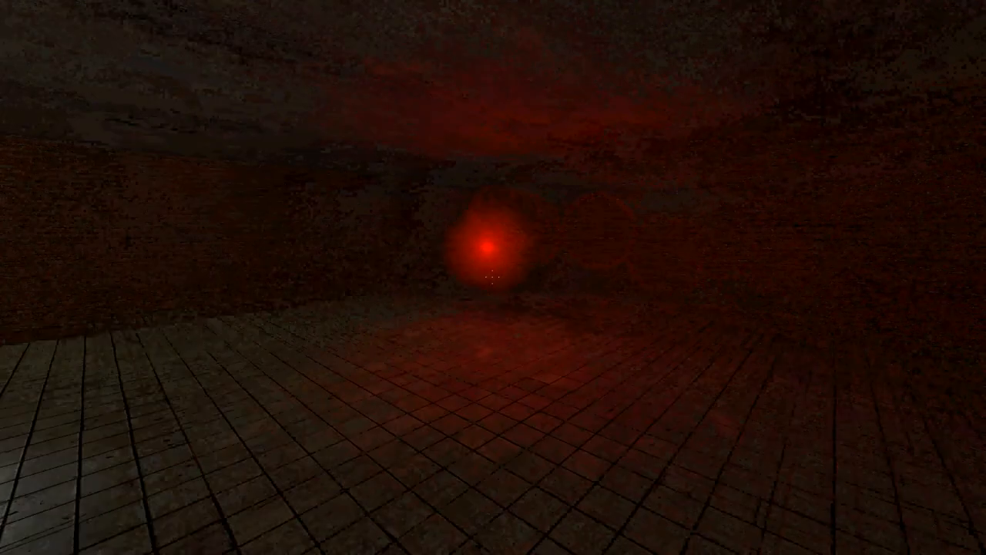
key(s)
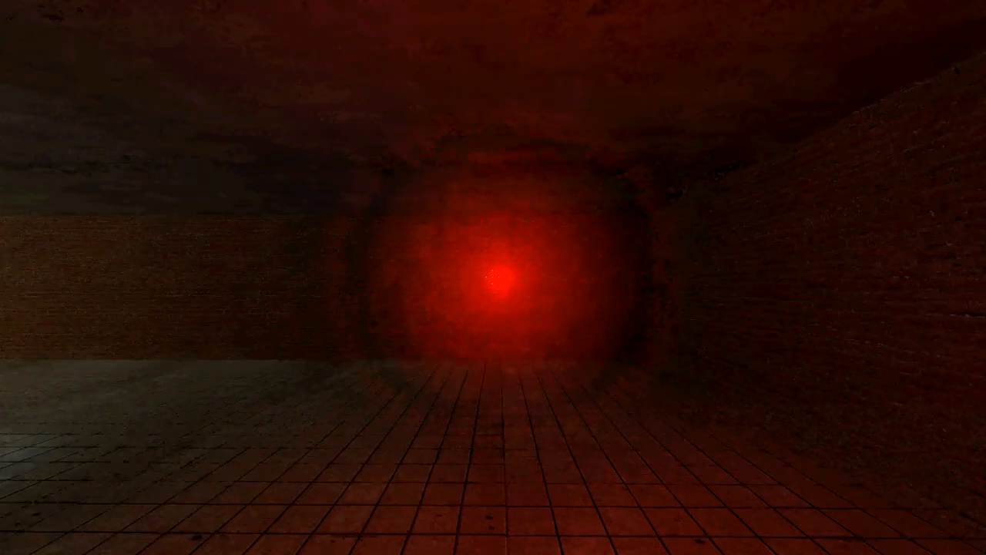
key(a)
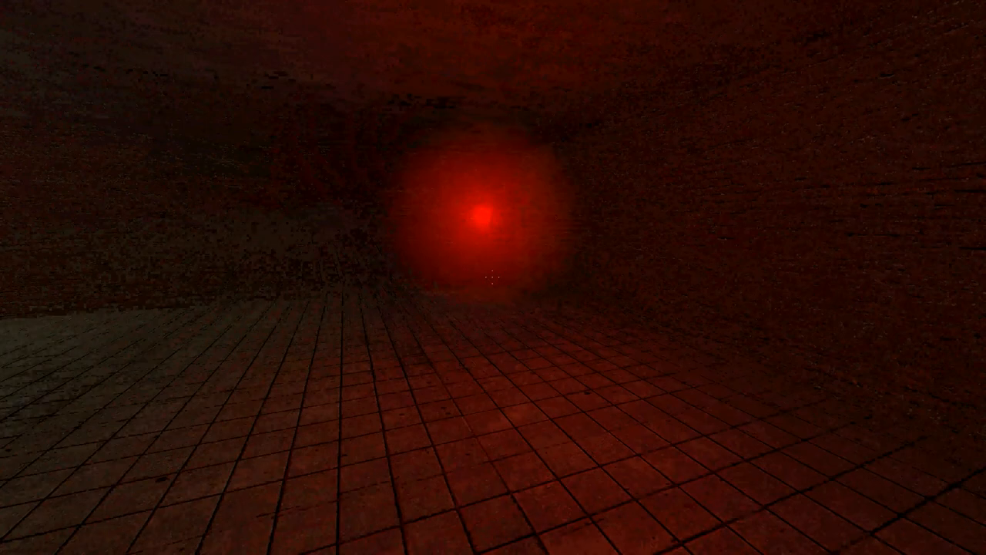
key(w)
key(a)
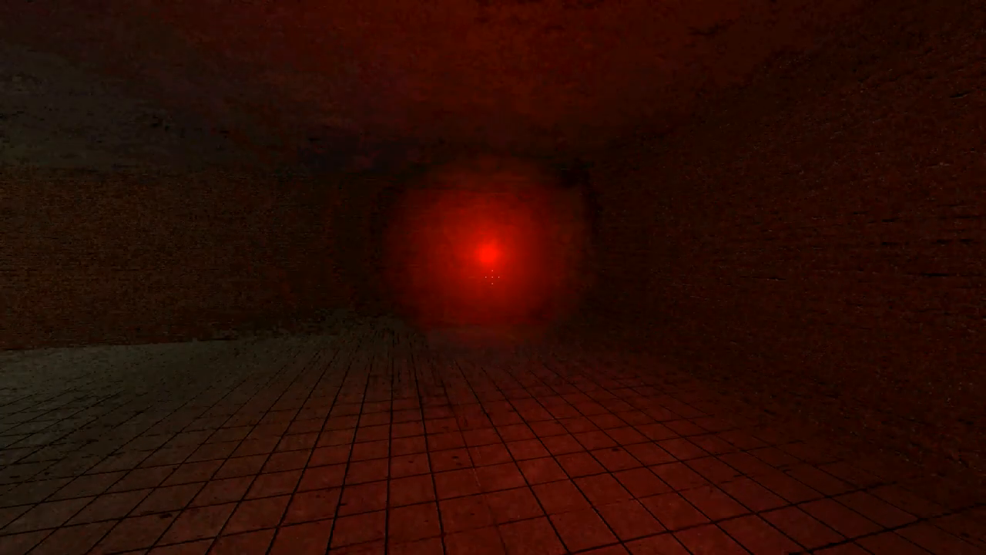
Walk back past the door to view the fire's lighting and the room's lights together.
key(w)
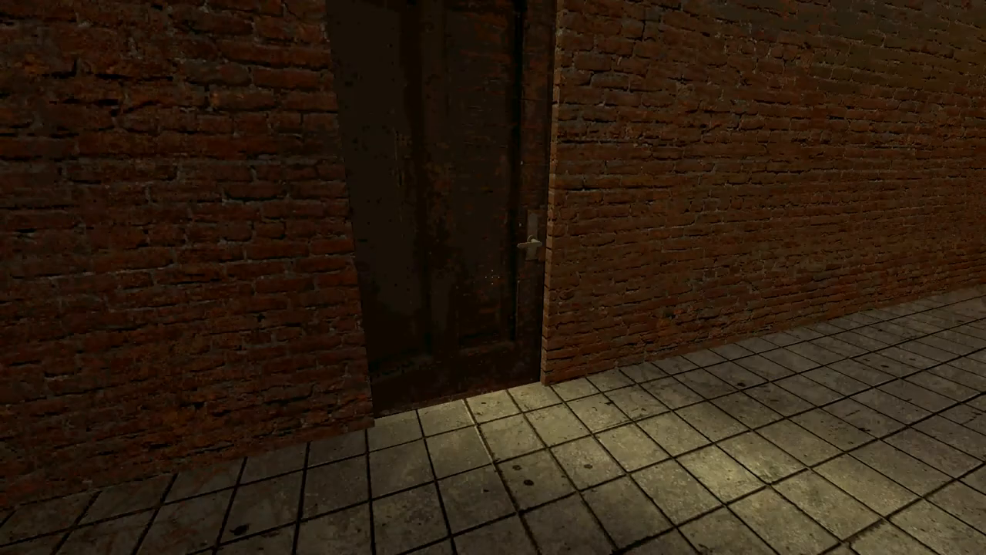
key(w)
key(w)
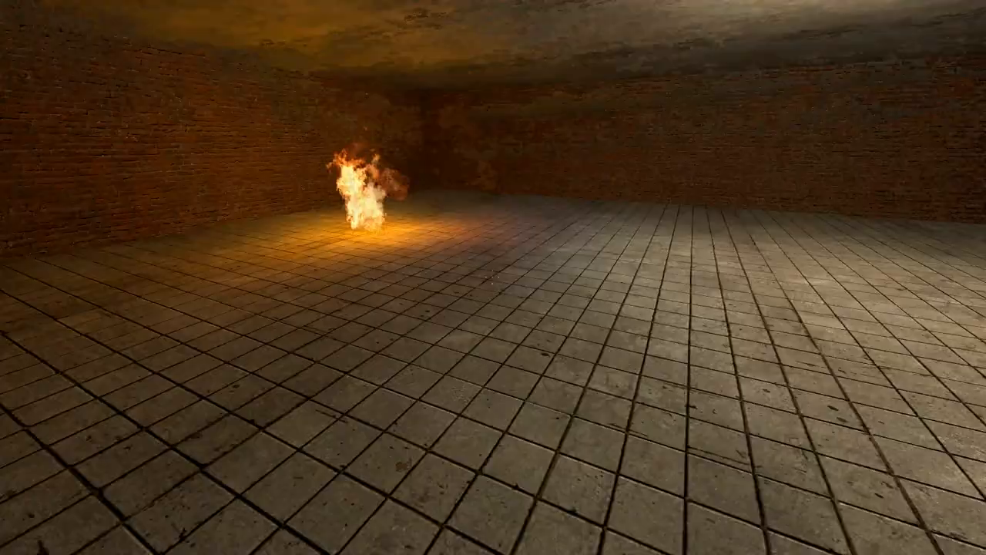
key(w)
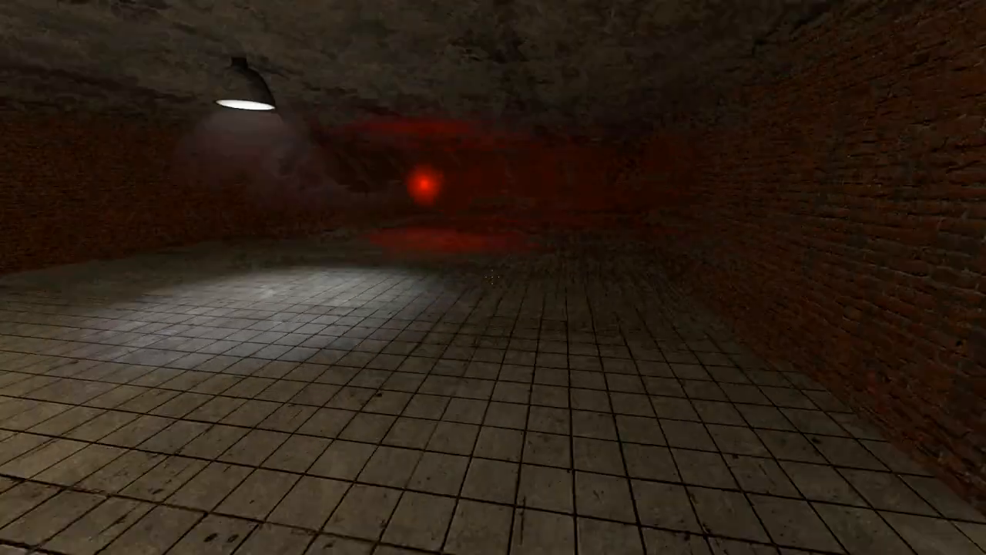